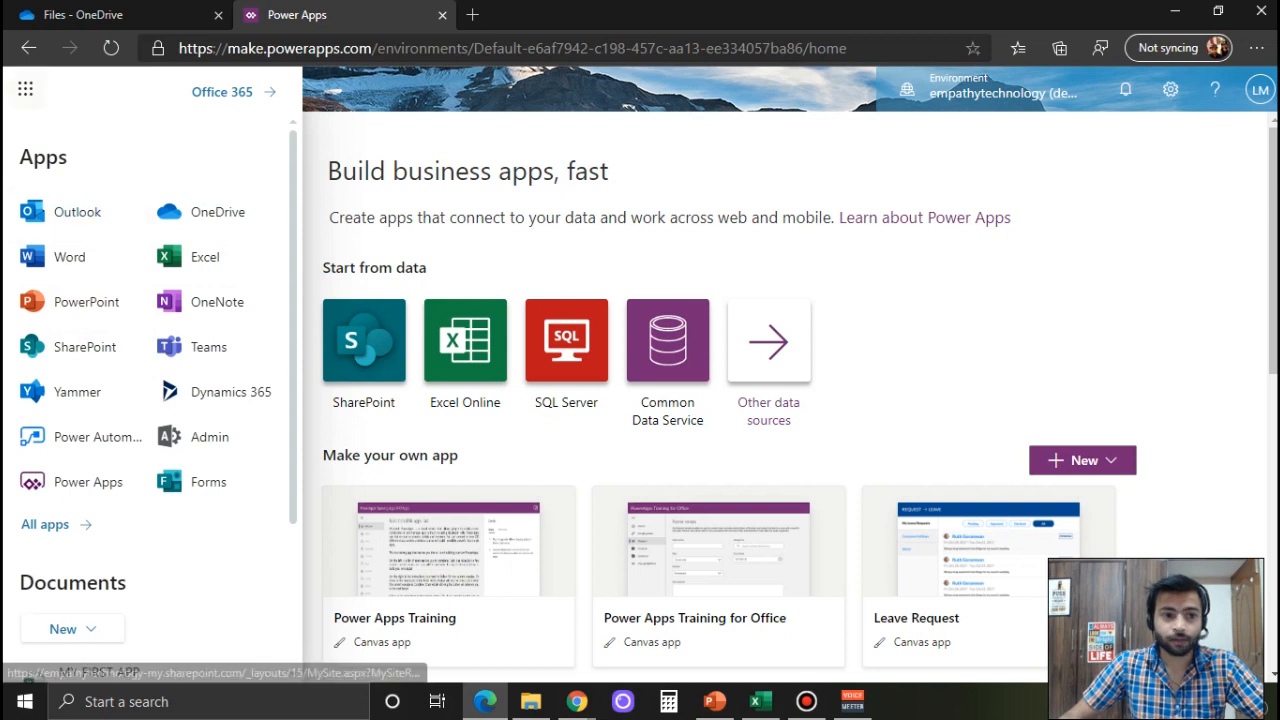
- Examine the Power Apps home page: data sources, app templates, learning modules, existing apps and the entries under Data
click(25, 89)
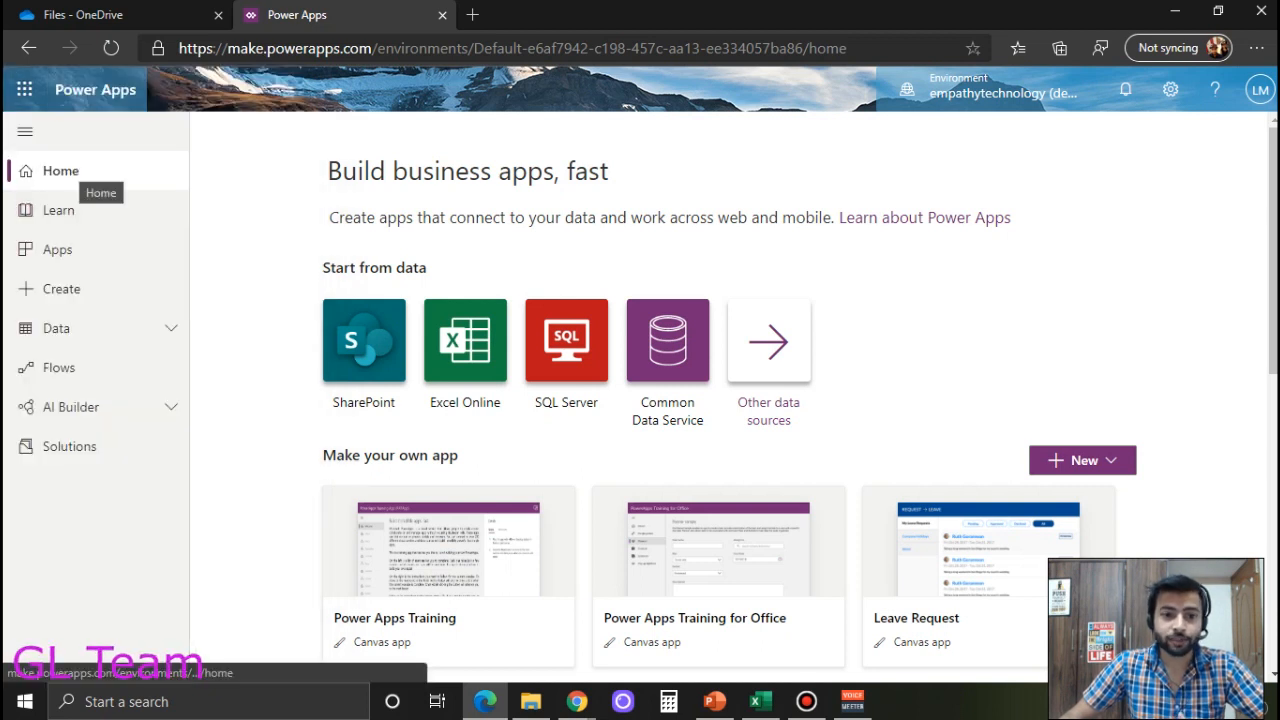
drag(322, 267, 426, 267)
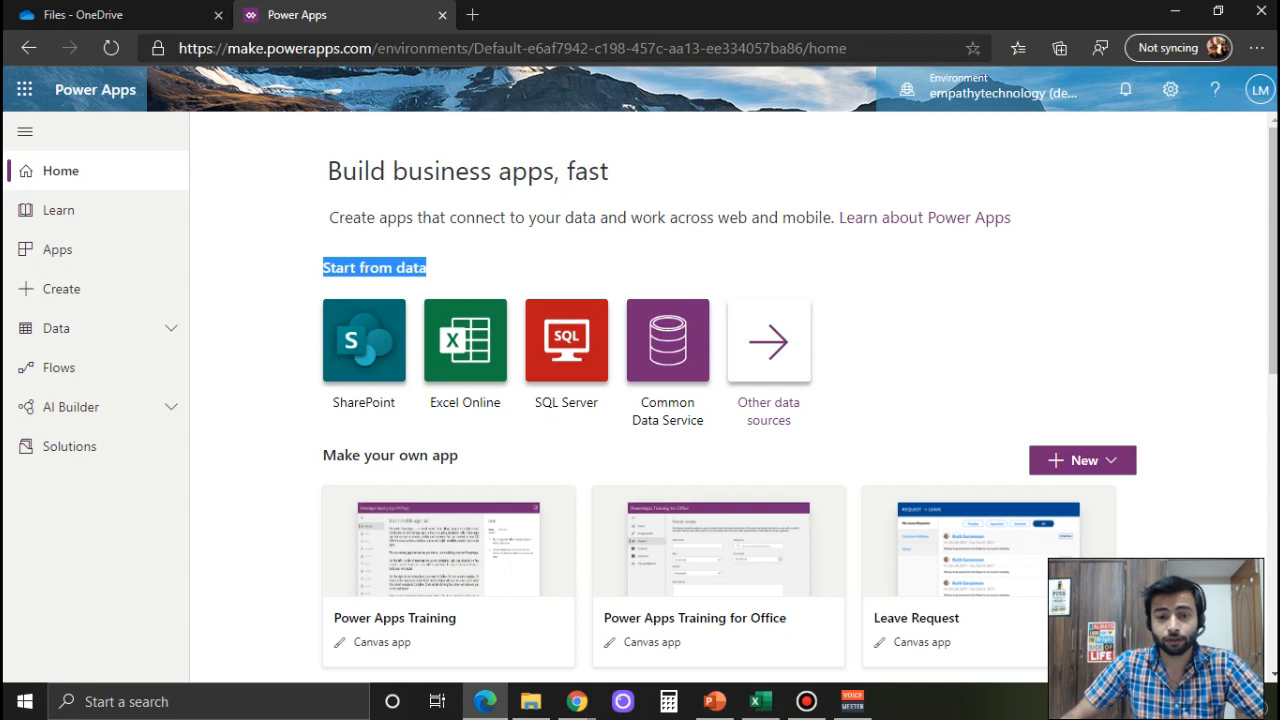
scroll(730, 400, down, 3)
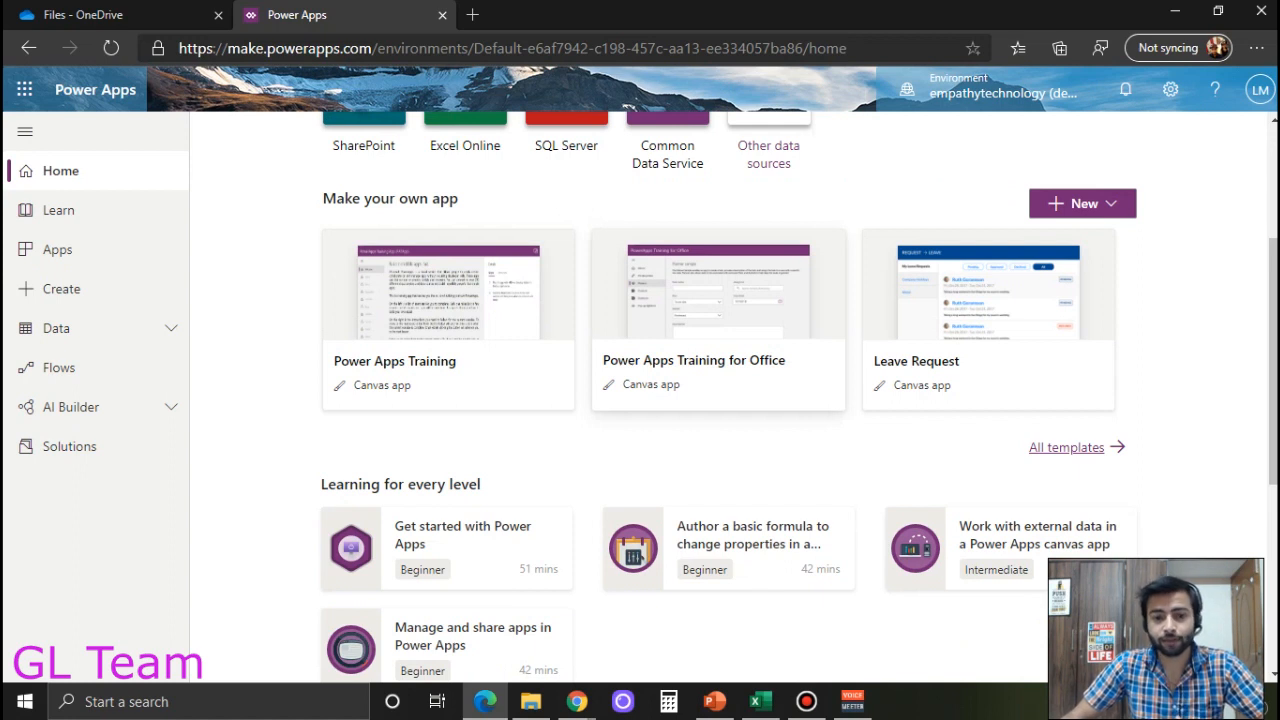
scroll(730, 400, down, 3)
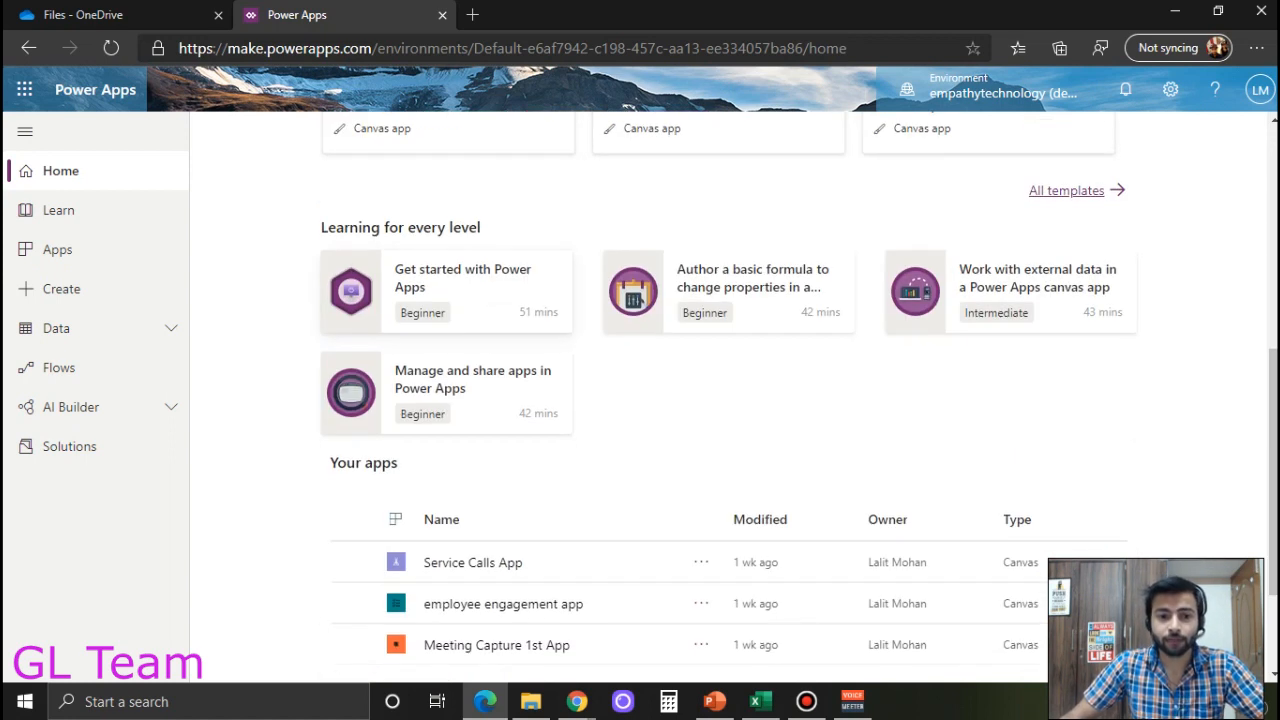
scroll(730, 400, down, 3)
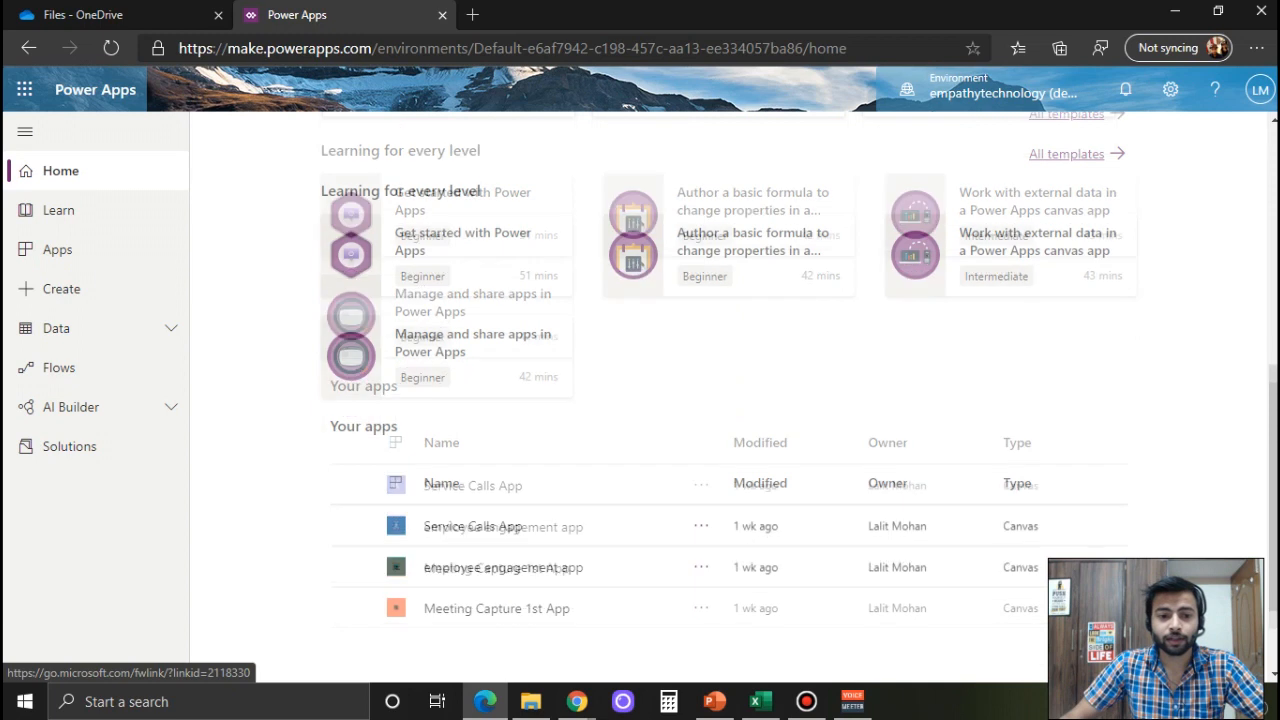
scroll(730, 400, up, 2)
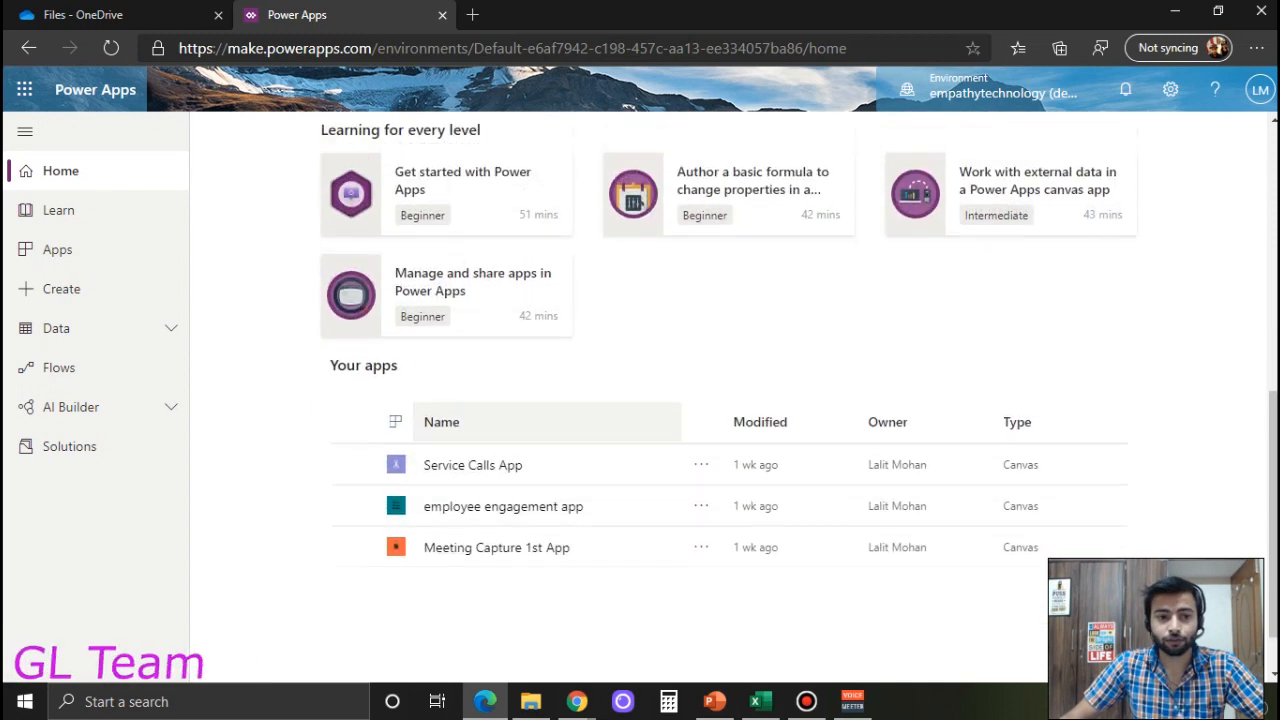
scroll(730, 400, up, 5)
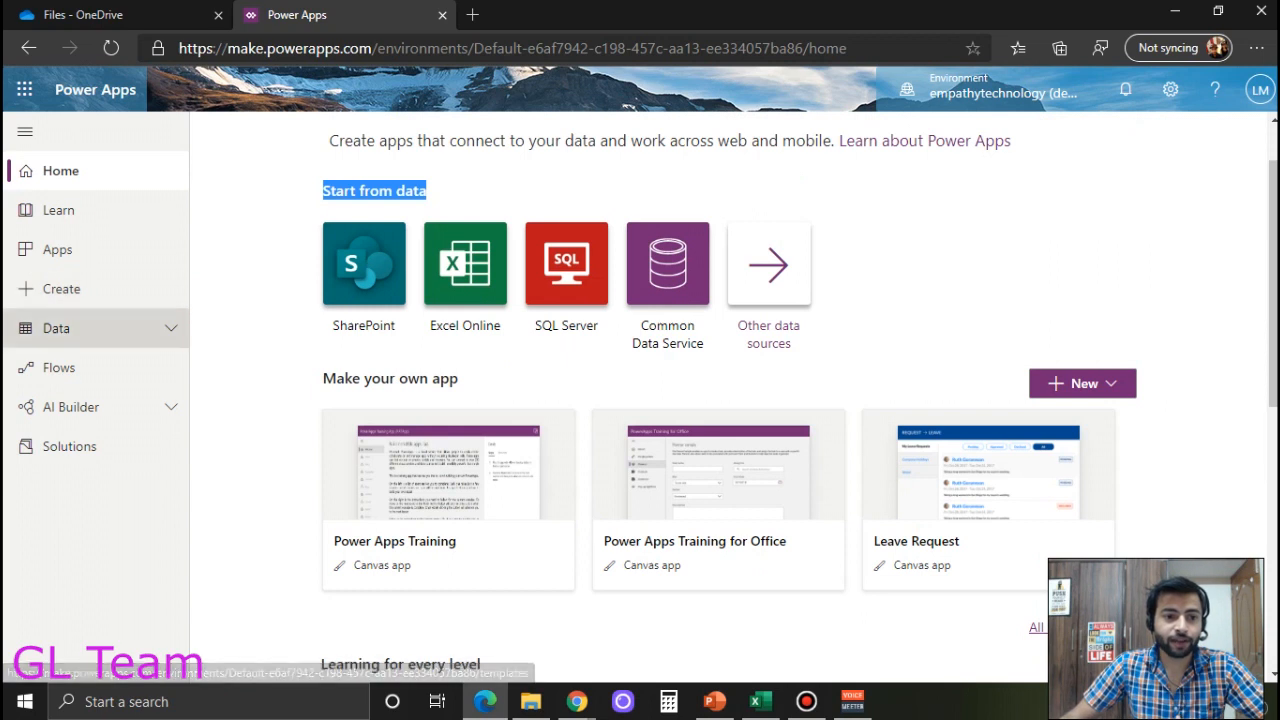
click(60, 328)
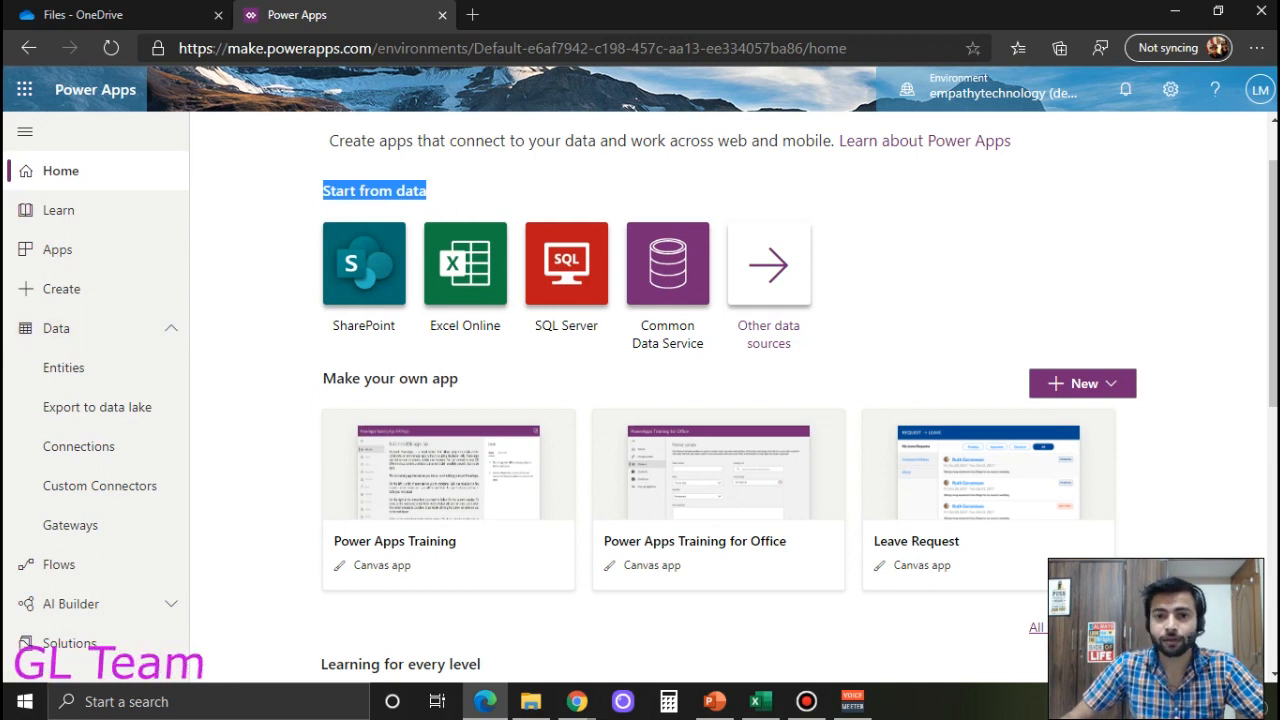
click(480, 192)
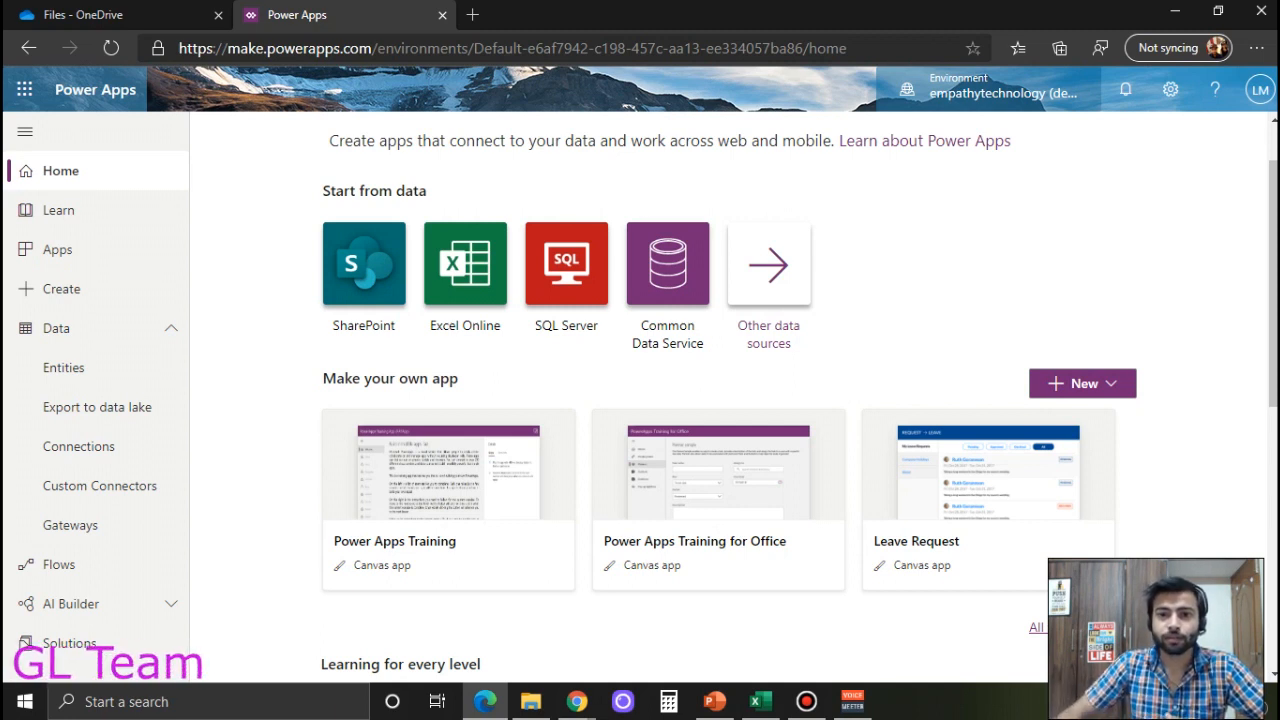
- Switch the Power Apps environment to GL Team
click(990, 89)
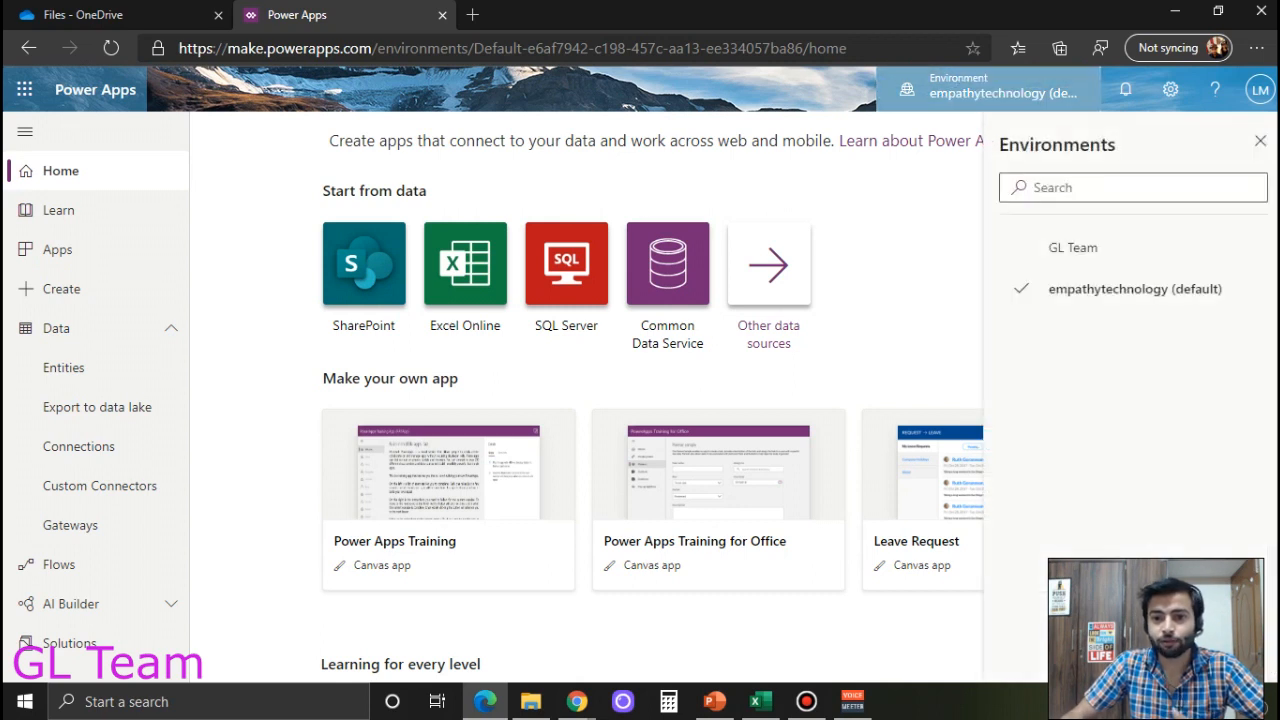
click(1073, 248)
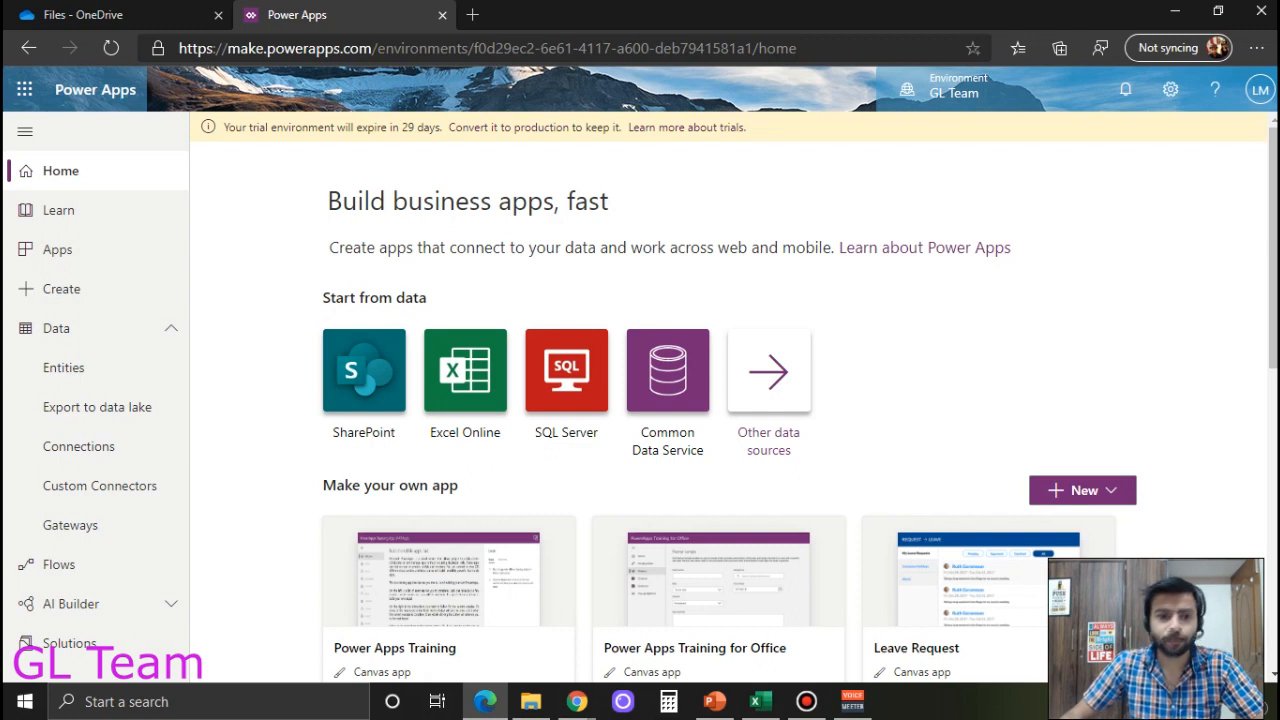
scroll(640, 400, down, 3)
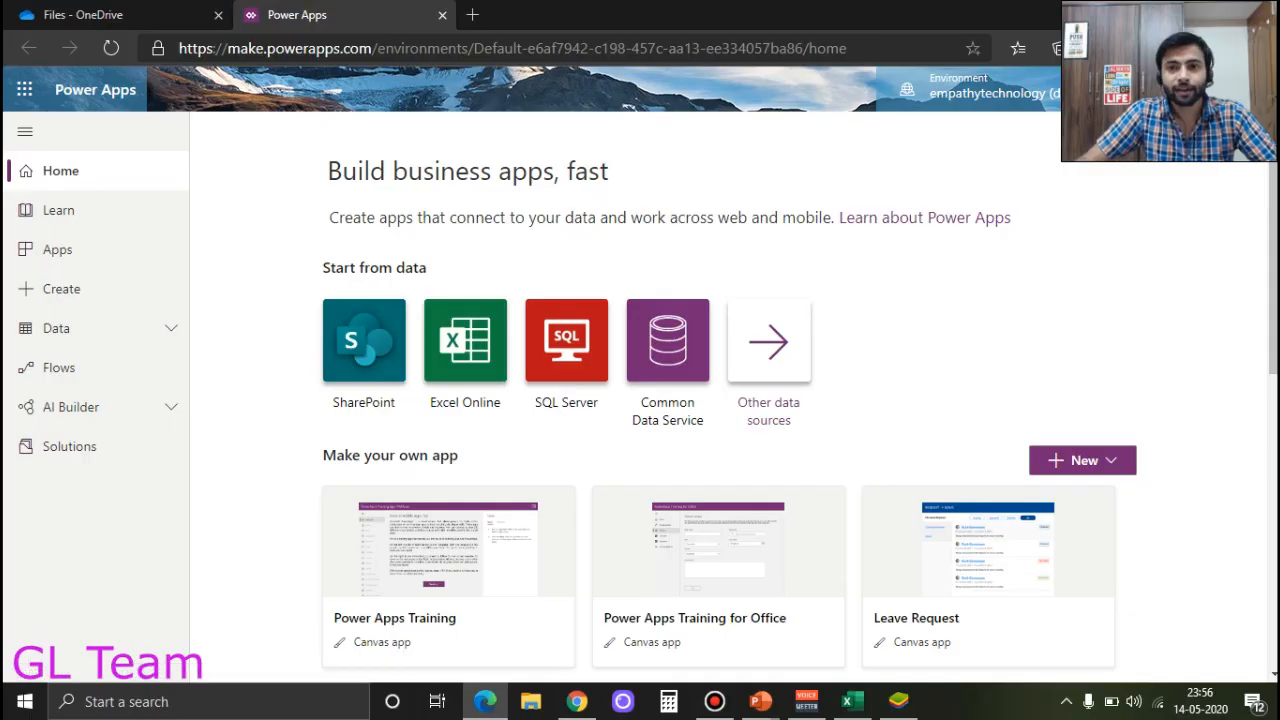
- Open the Automobile Shop workbook from the desktop in Excel and choose Servicing as the problem in cell A2
click(1172, 14)
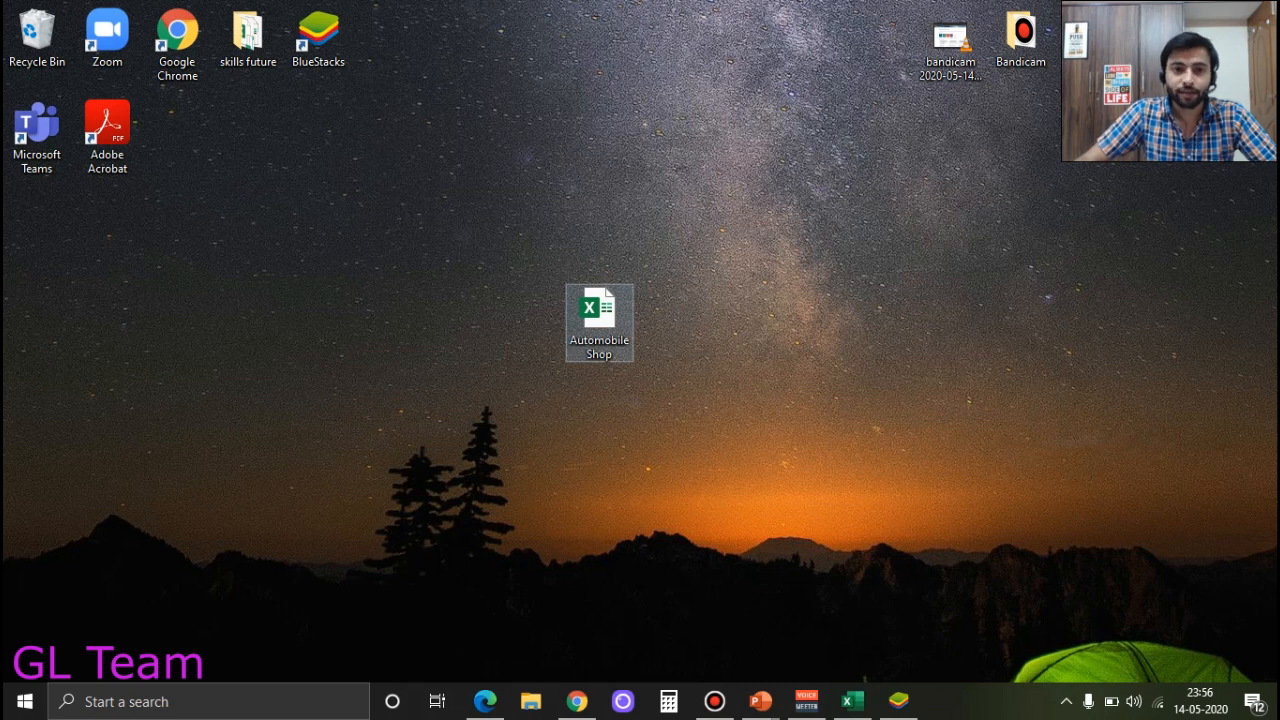
double_click(599, 322)
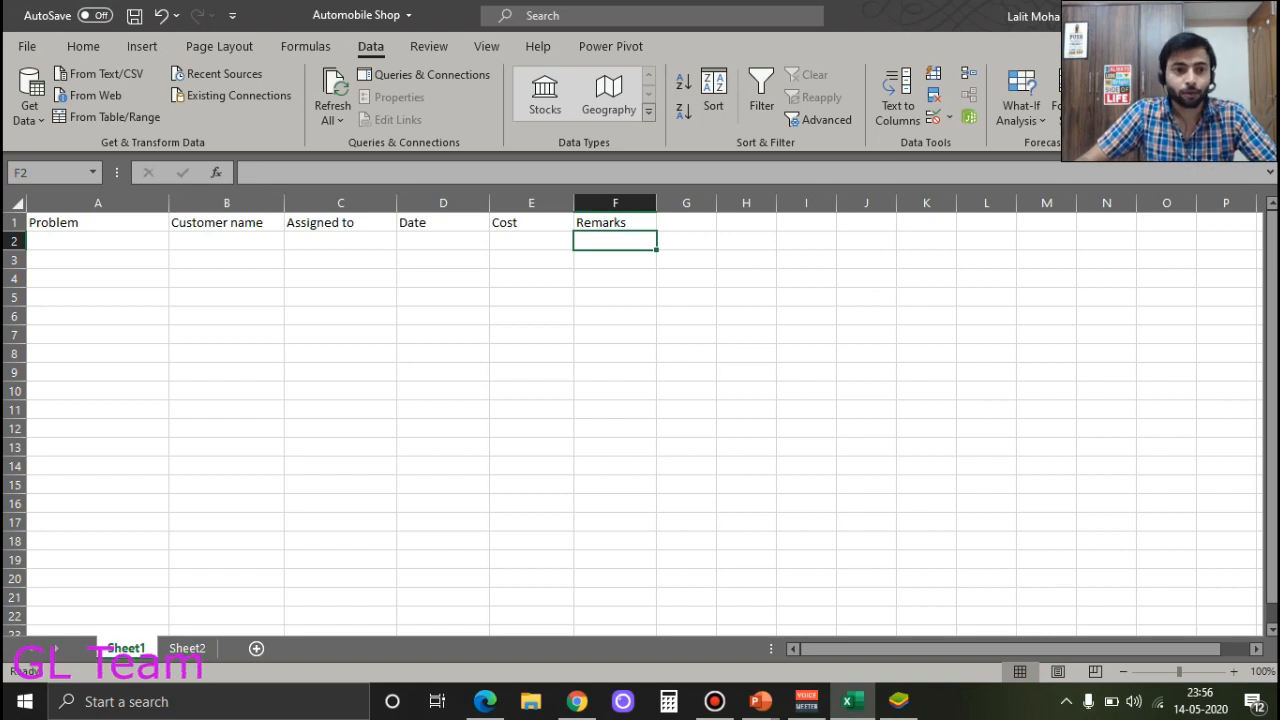
click(98, 241)
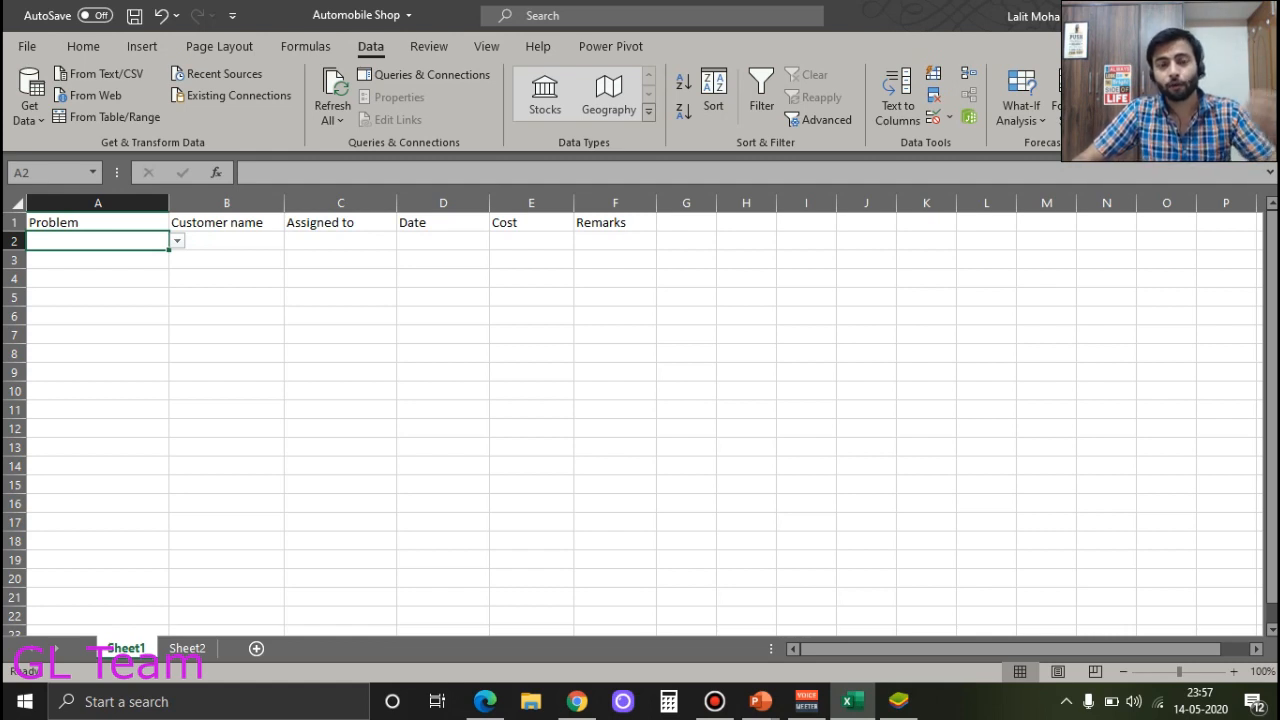
key(Up)
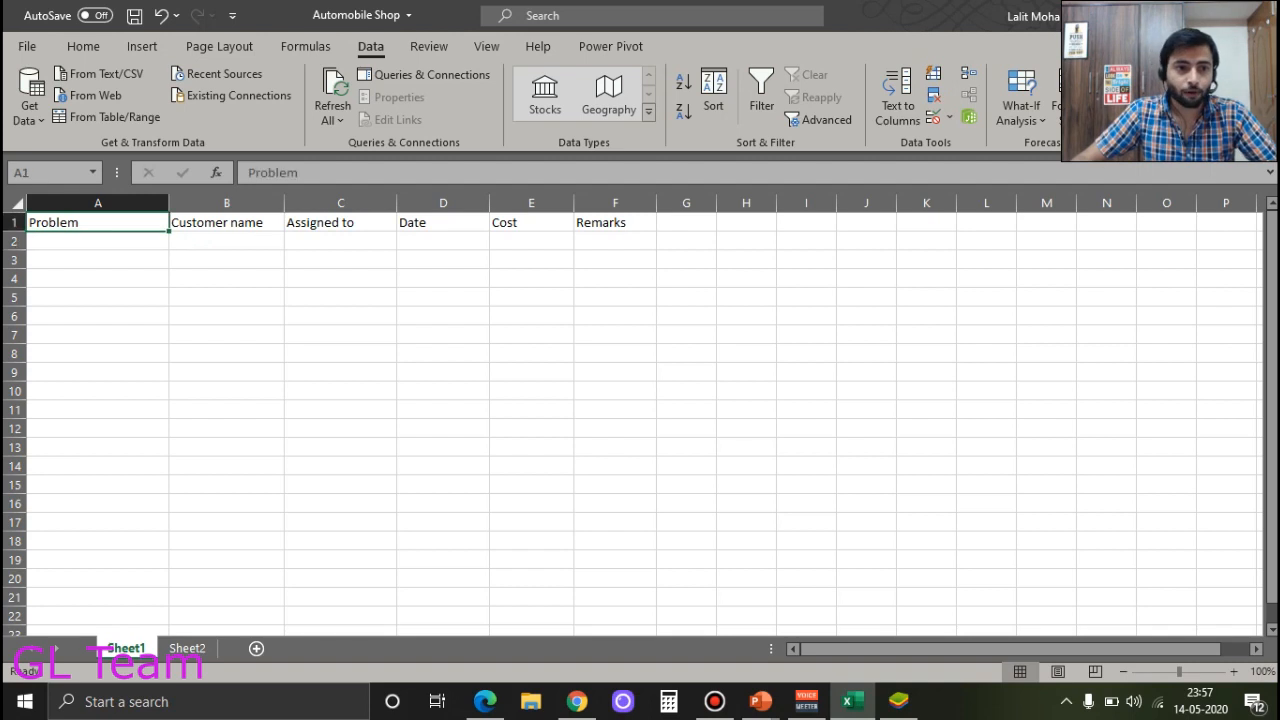
key(Down)
key(alt+Down)
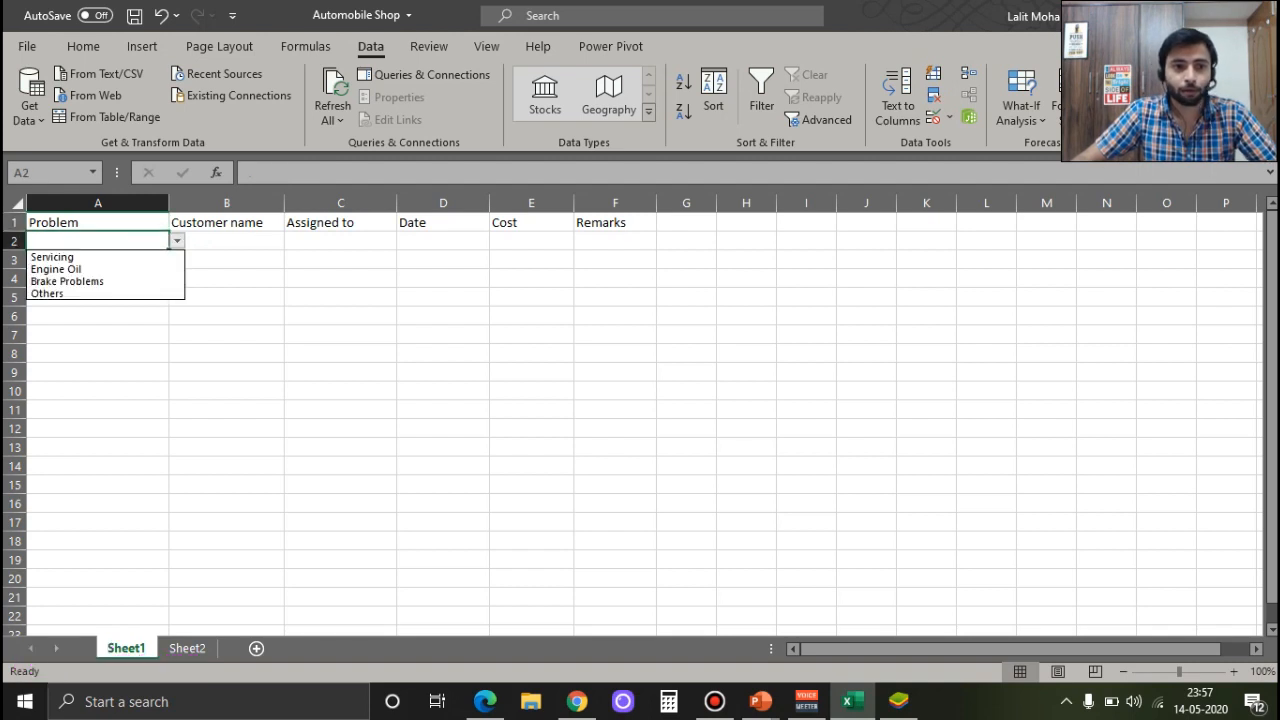
key(Down)
key(Down)
key(Up)
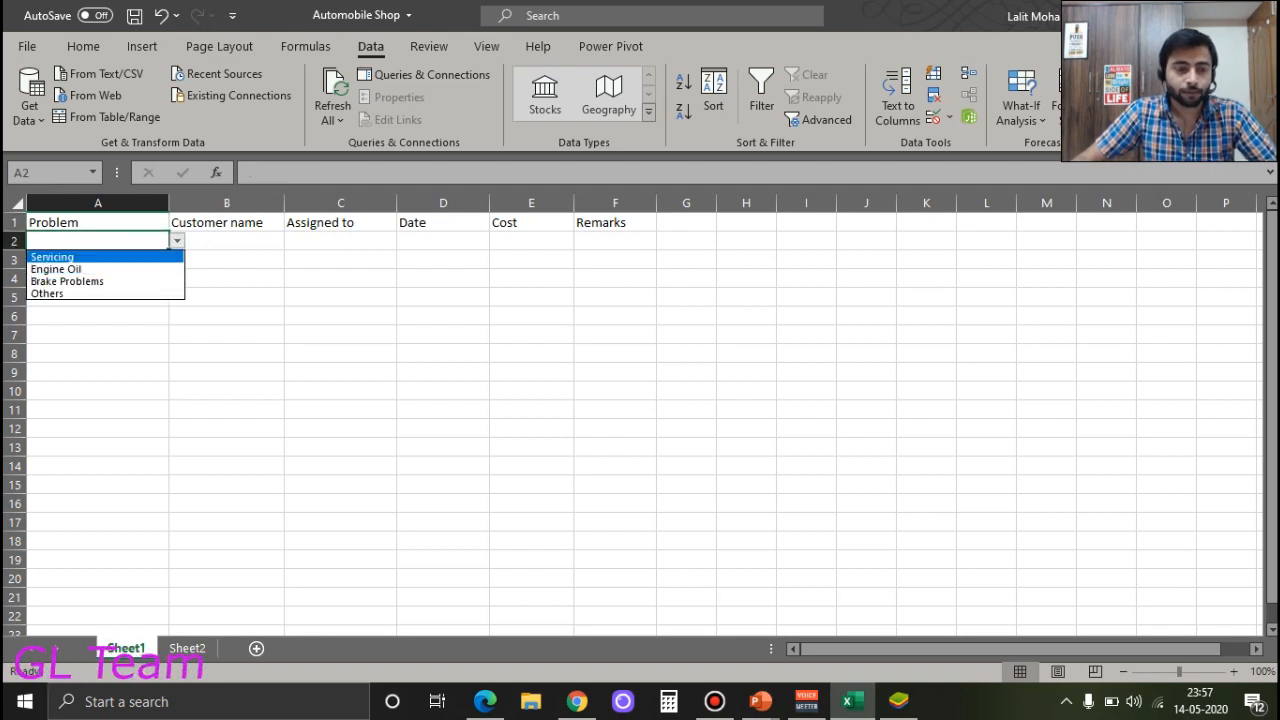
key(Return)
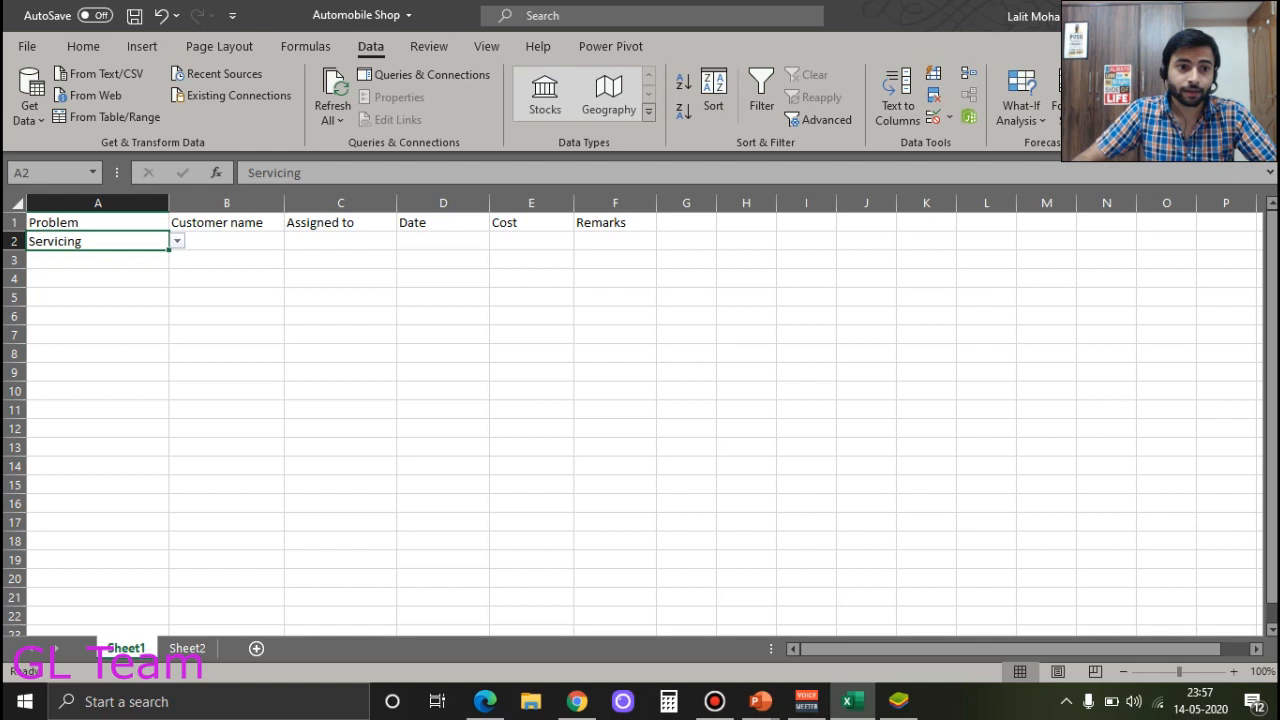
- Enter the customer's name in B2 and the name of the assigned person in C2
key(Tab)
text(garry)
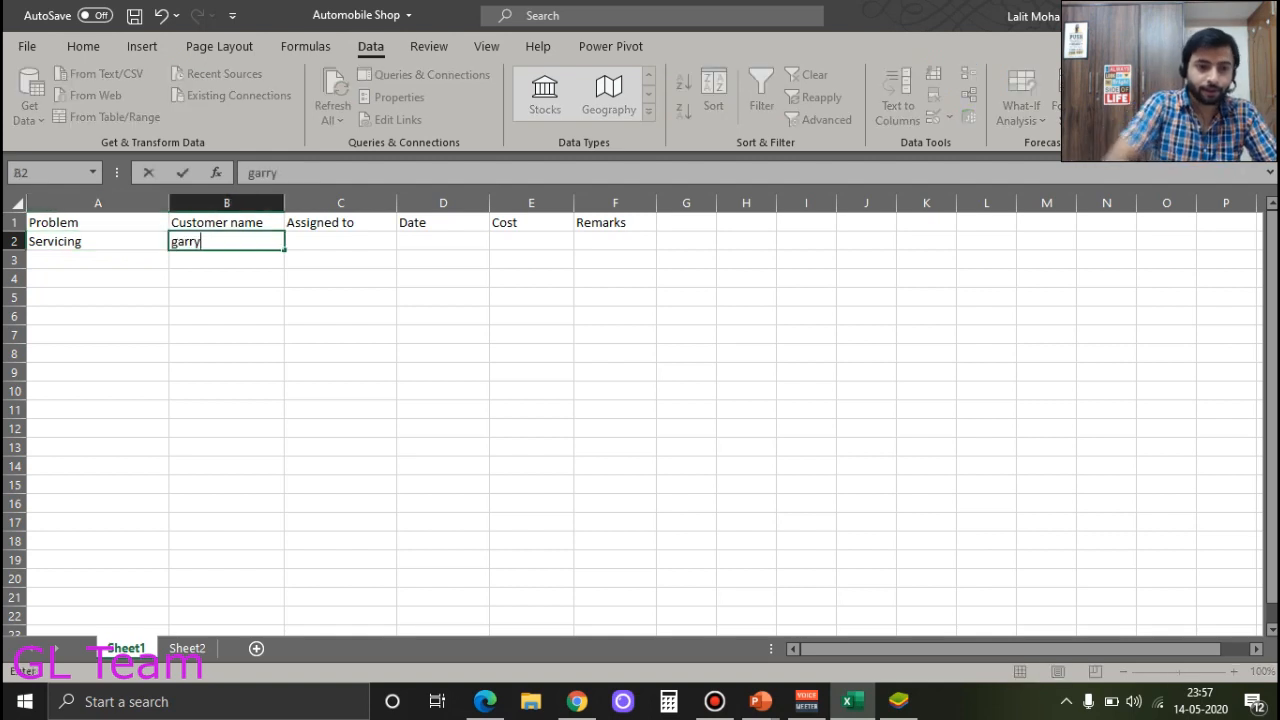
key(Tab)
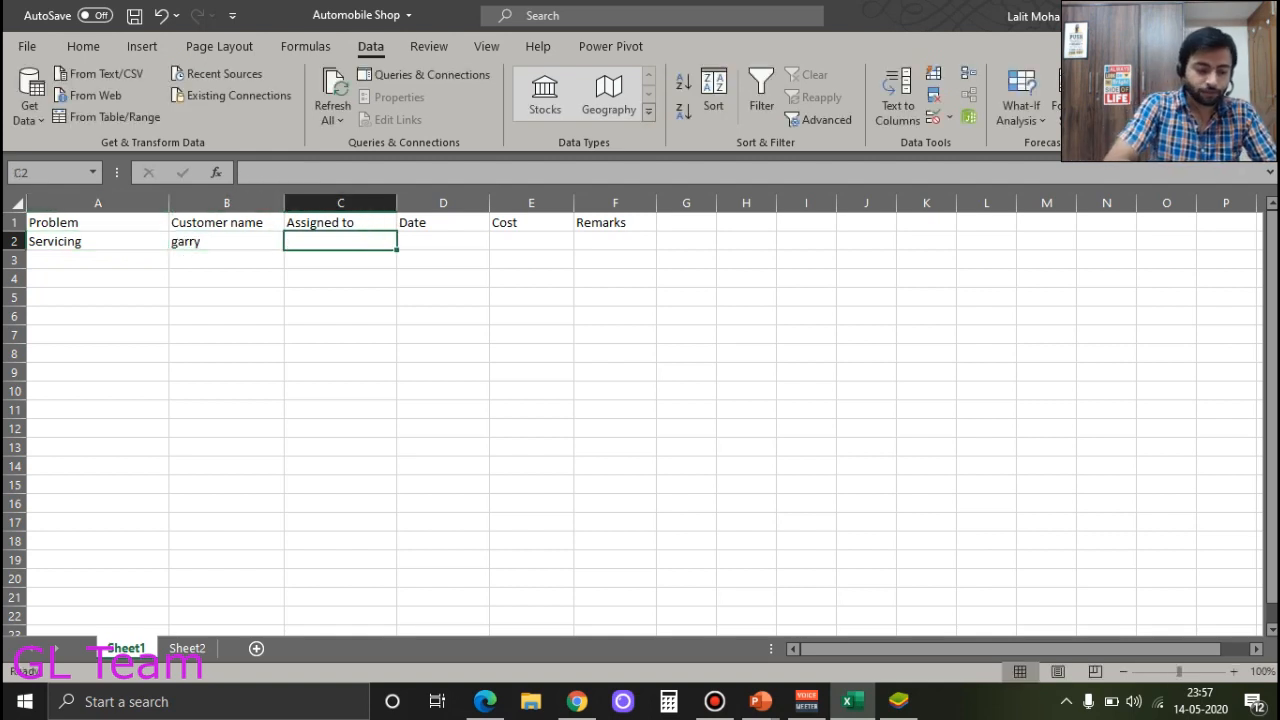
text(Vijay)
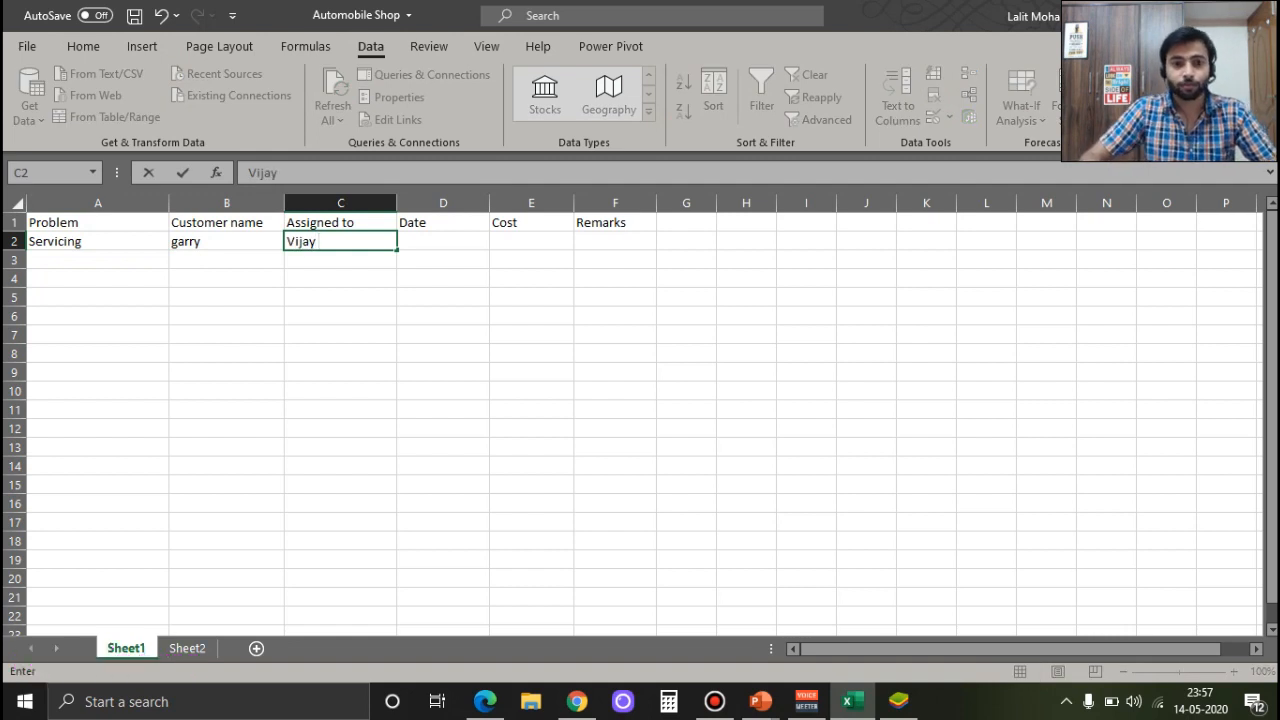
key(Tab)
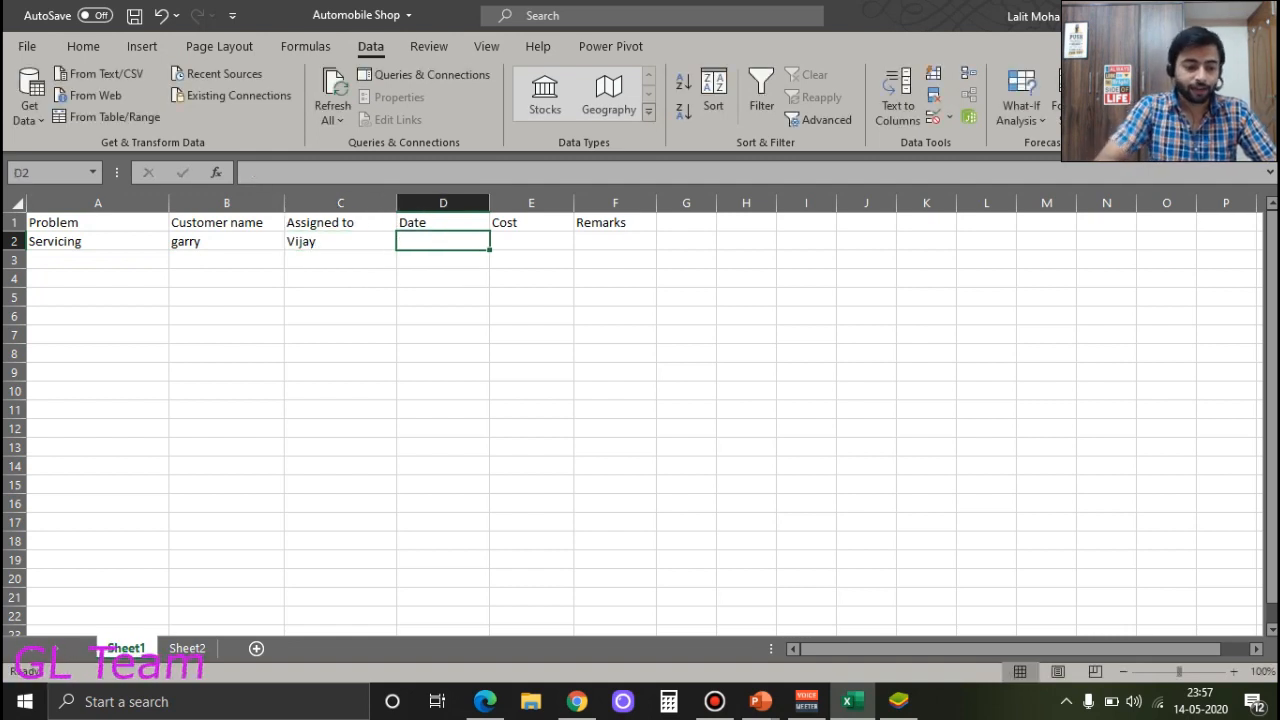
- Enter 13/09/2020 as the date in D2
text(13/09)
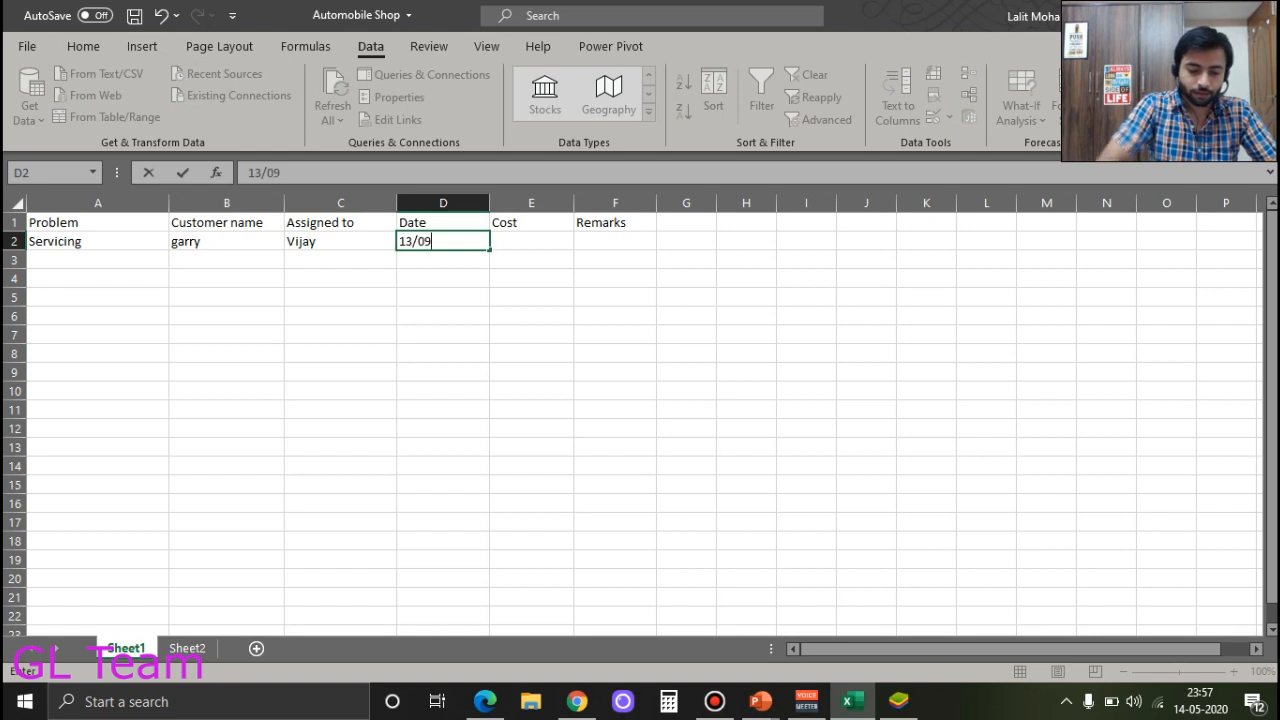
text(/2020)
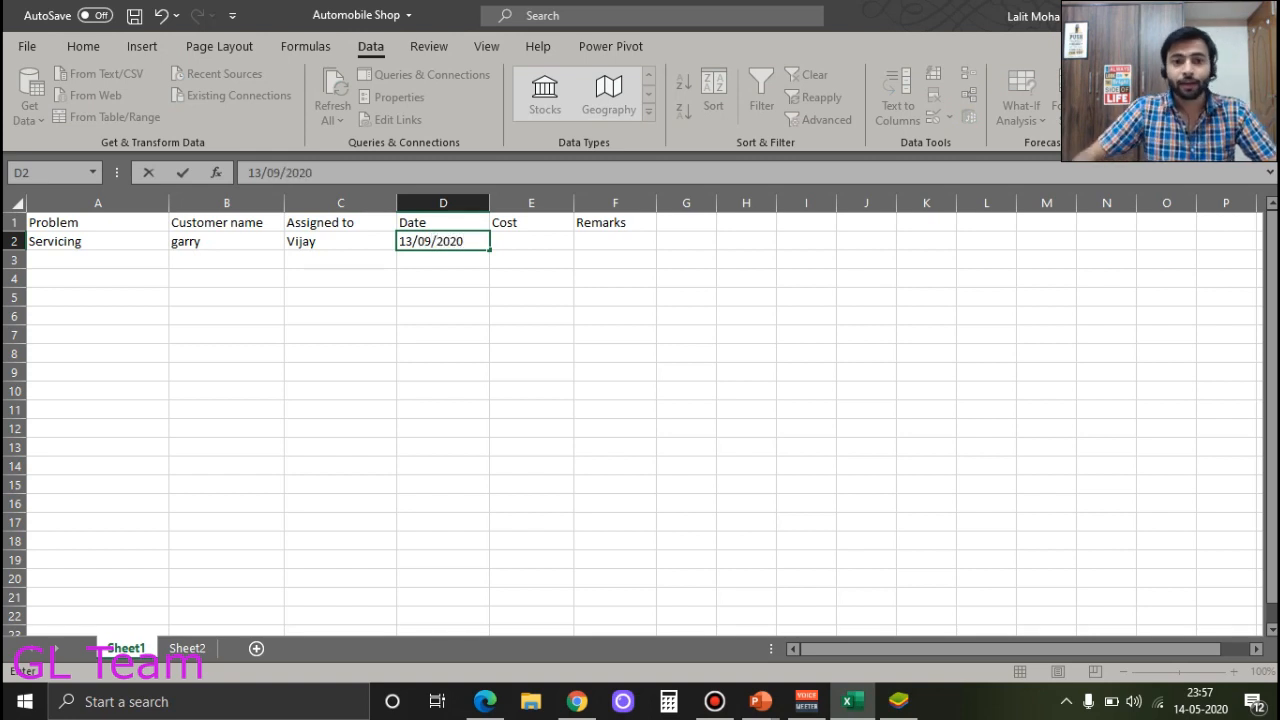
key(Tab)
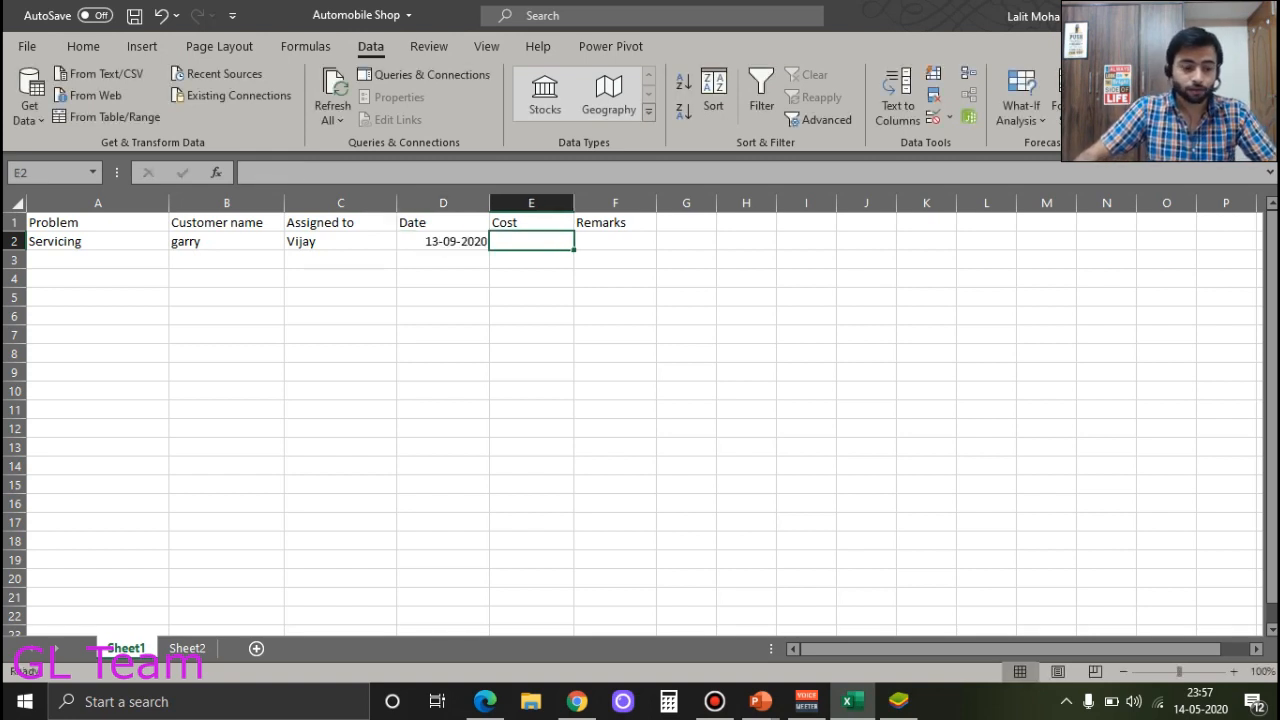
- Enter the cost 2000rs in E2 and the remark "200 rs profit" in F2
text(2000)
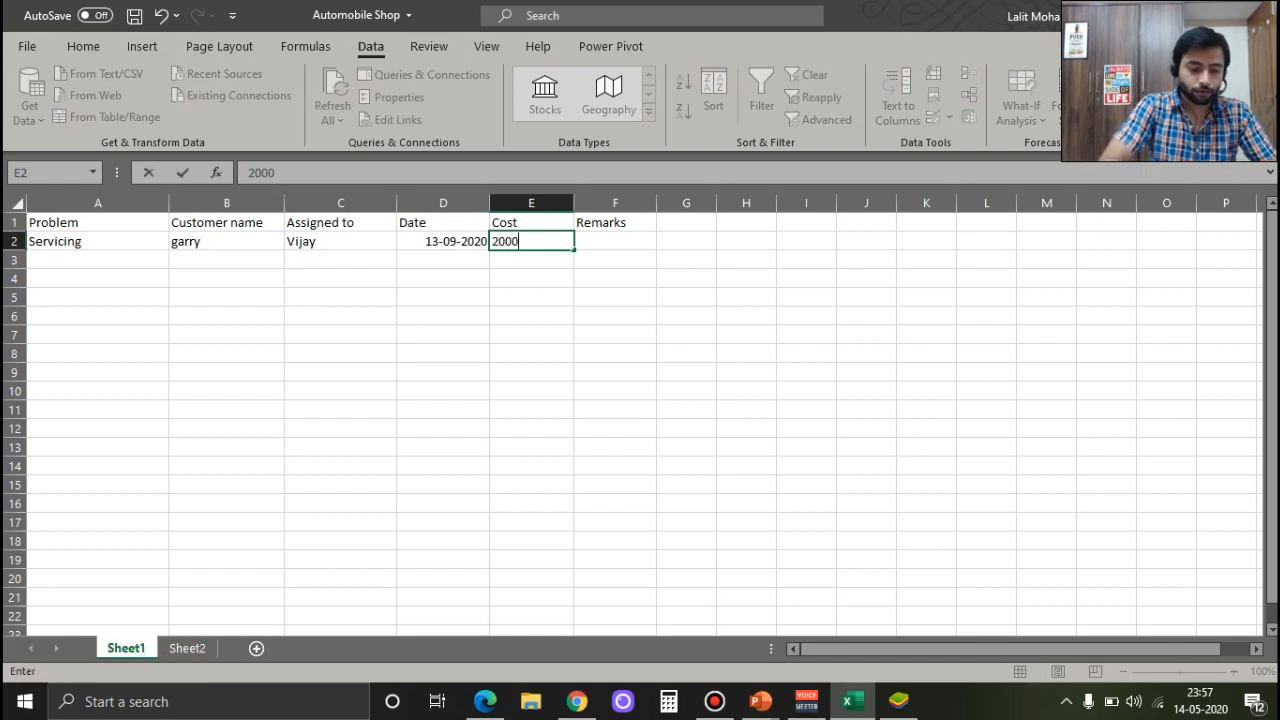
text(rs)
key(Tab)
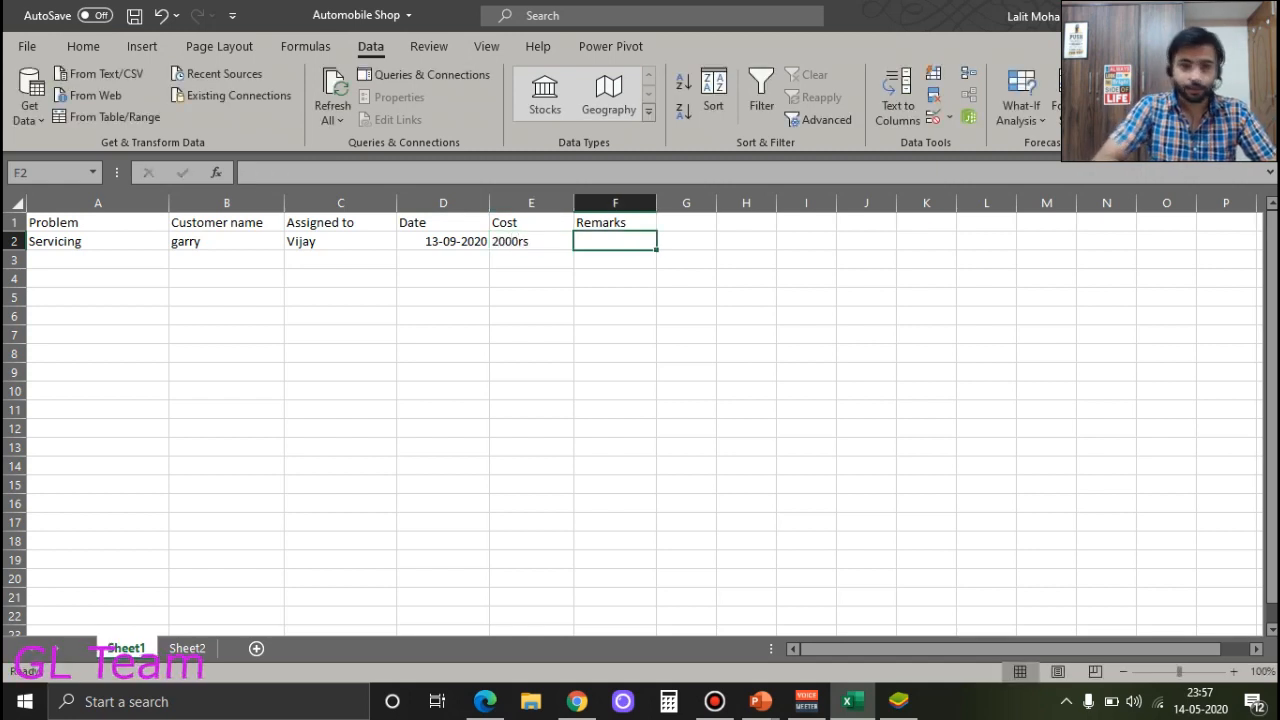
text(200)
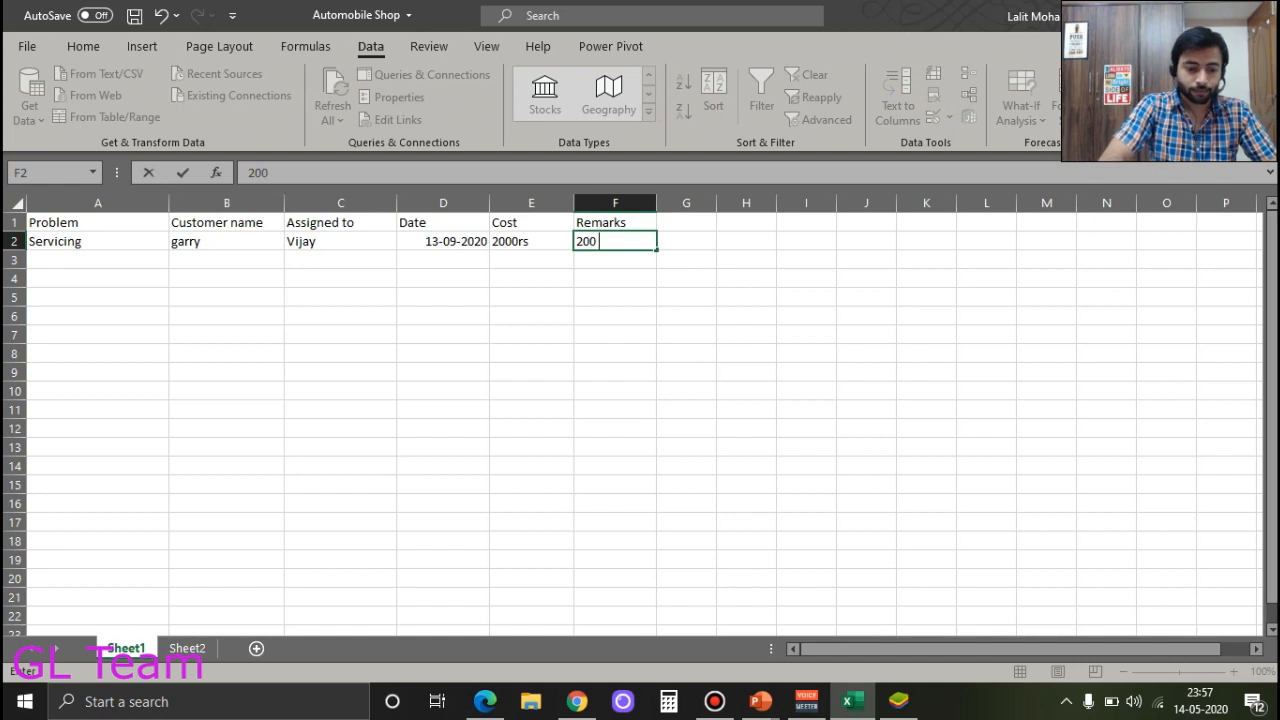
text( rs profit)
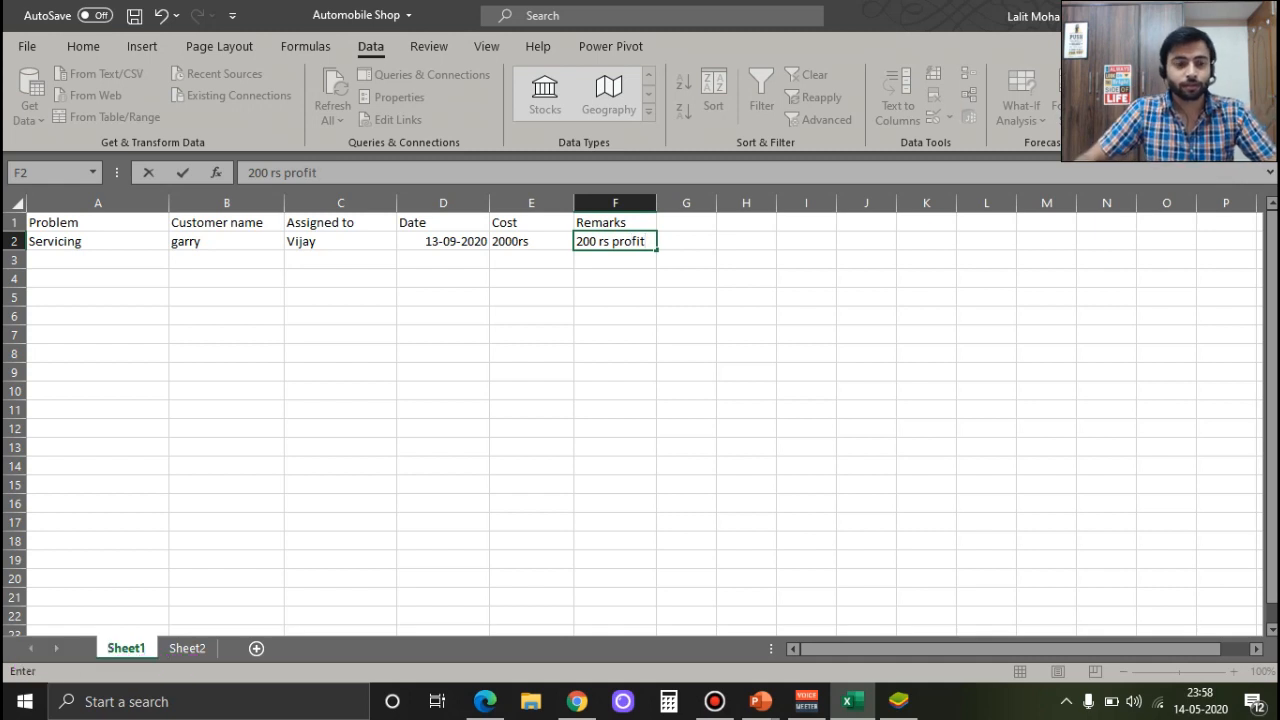
click(97, 241)
- Format A1:F2 as a table with headers in a light blue style and name the table data1
click(97, 223)
drag(97, 223, 615, 241)
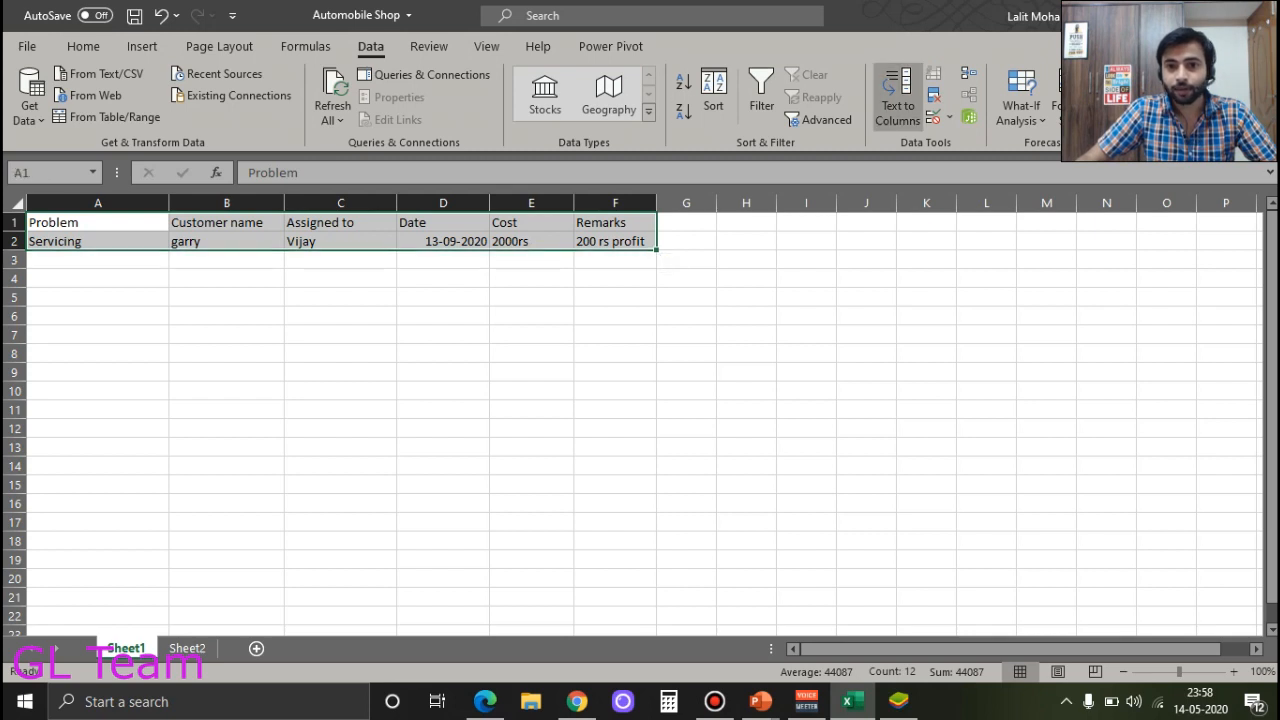
click(142, 46)
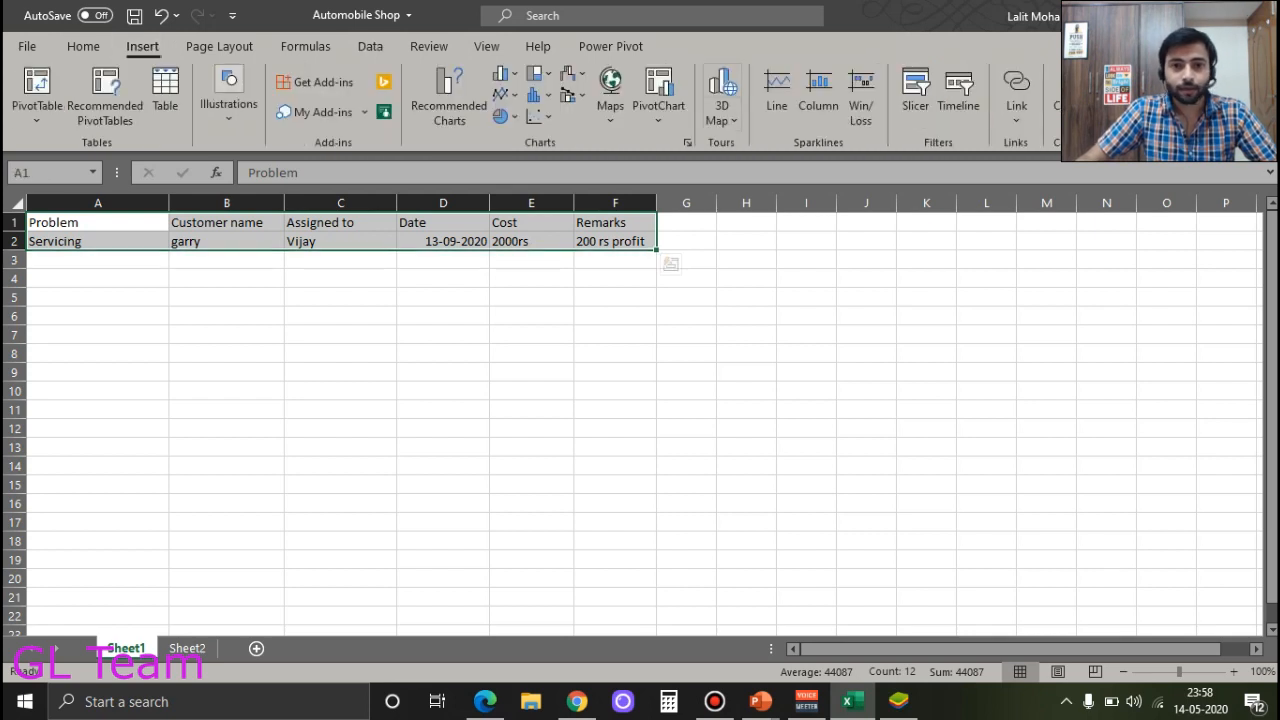
click(83, 46)
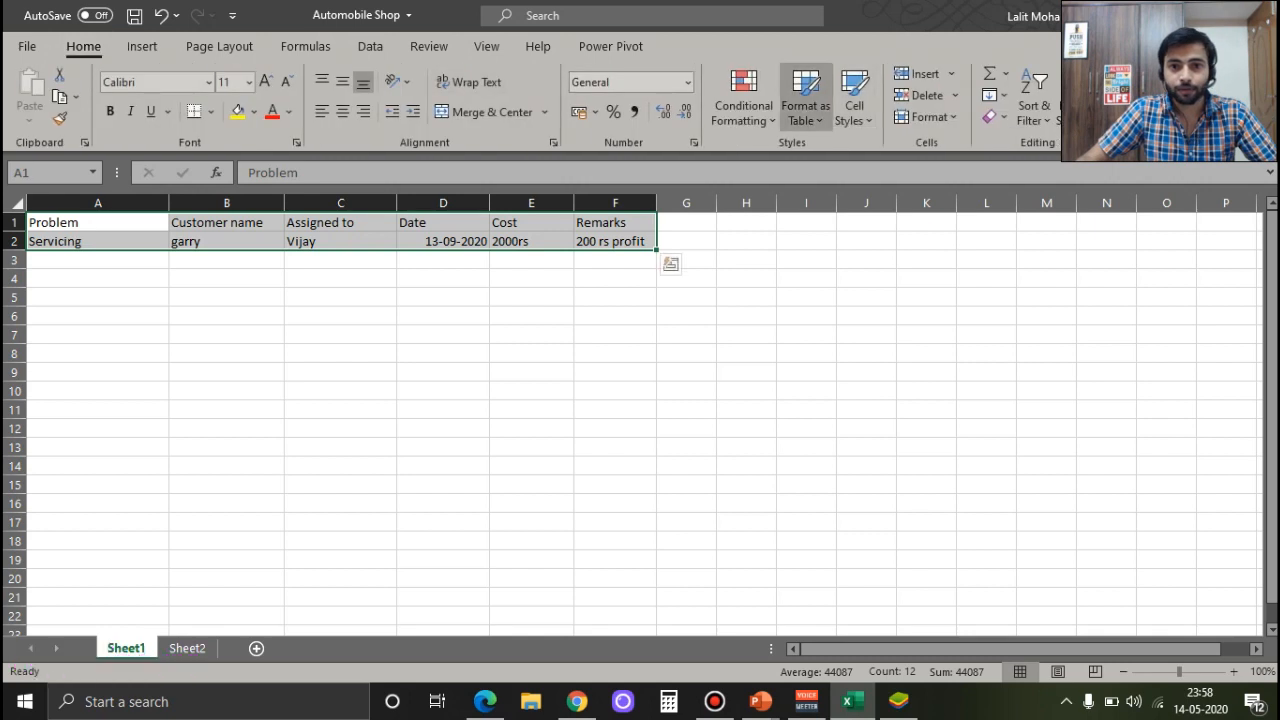
click(805, 100)
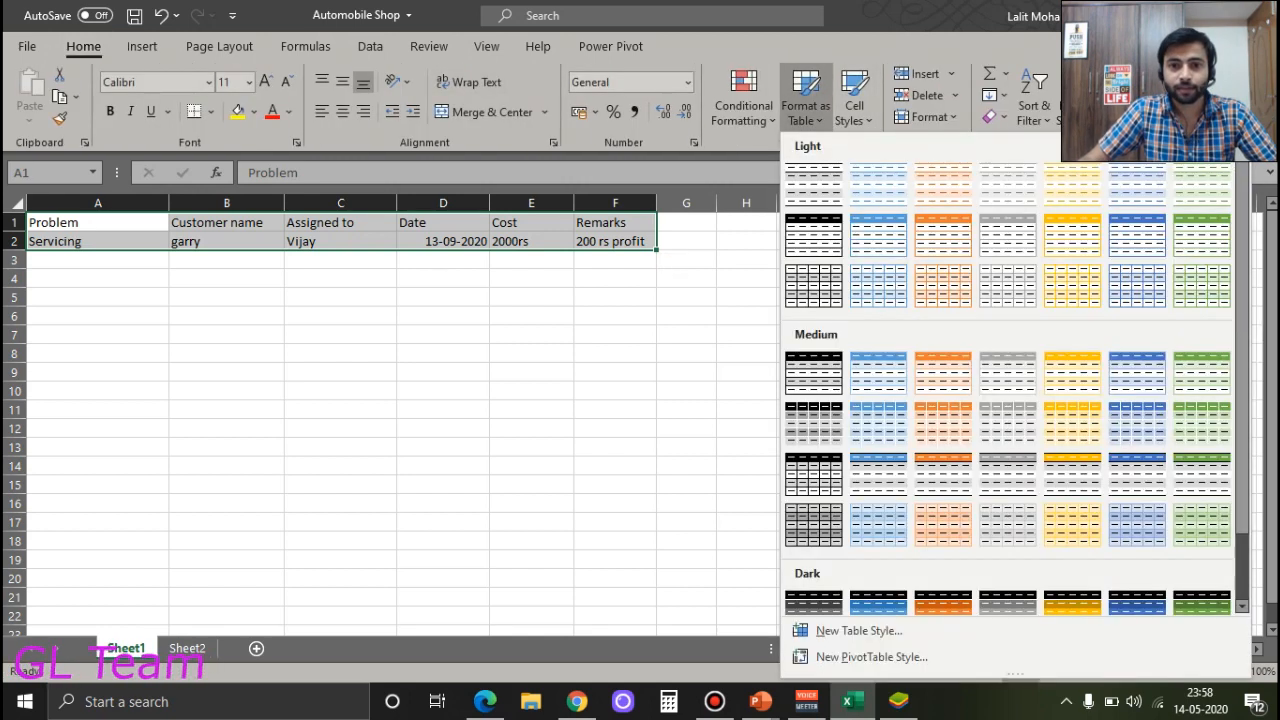
click(878, 235)
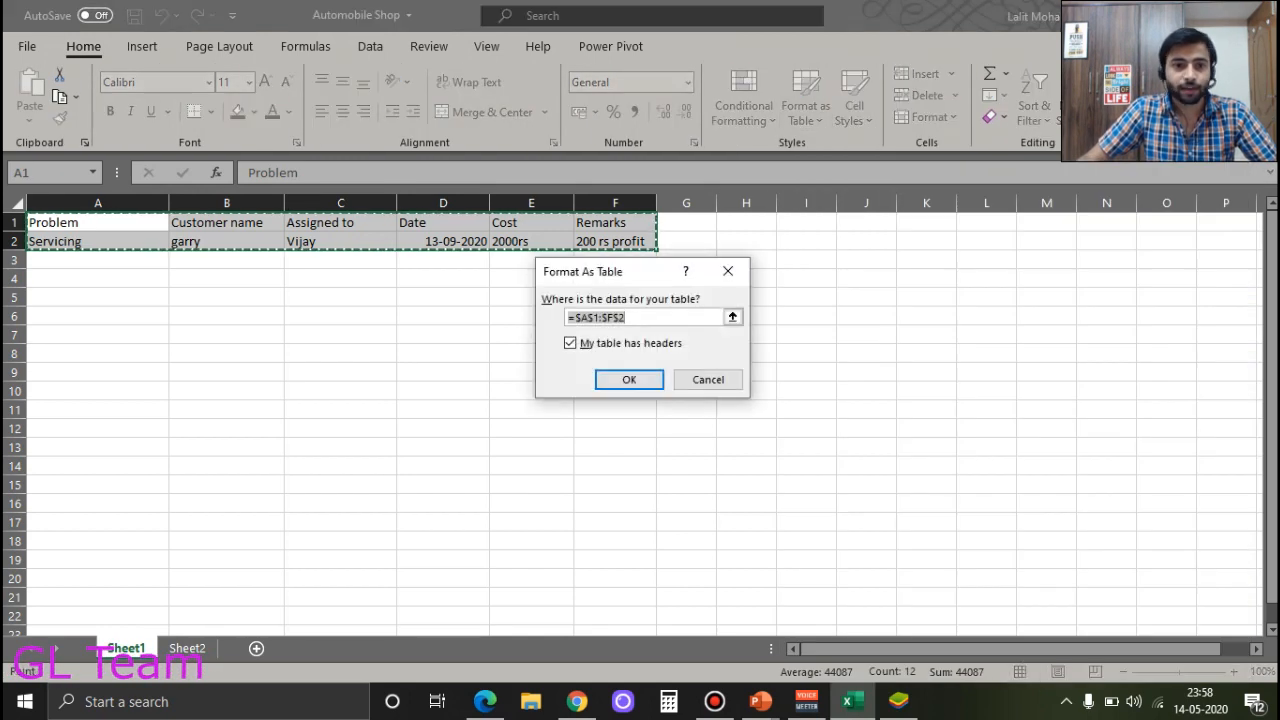
key(Return)
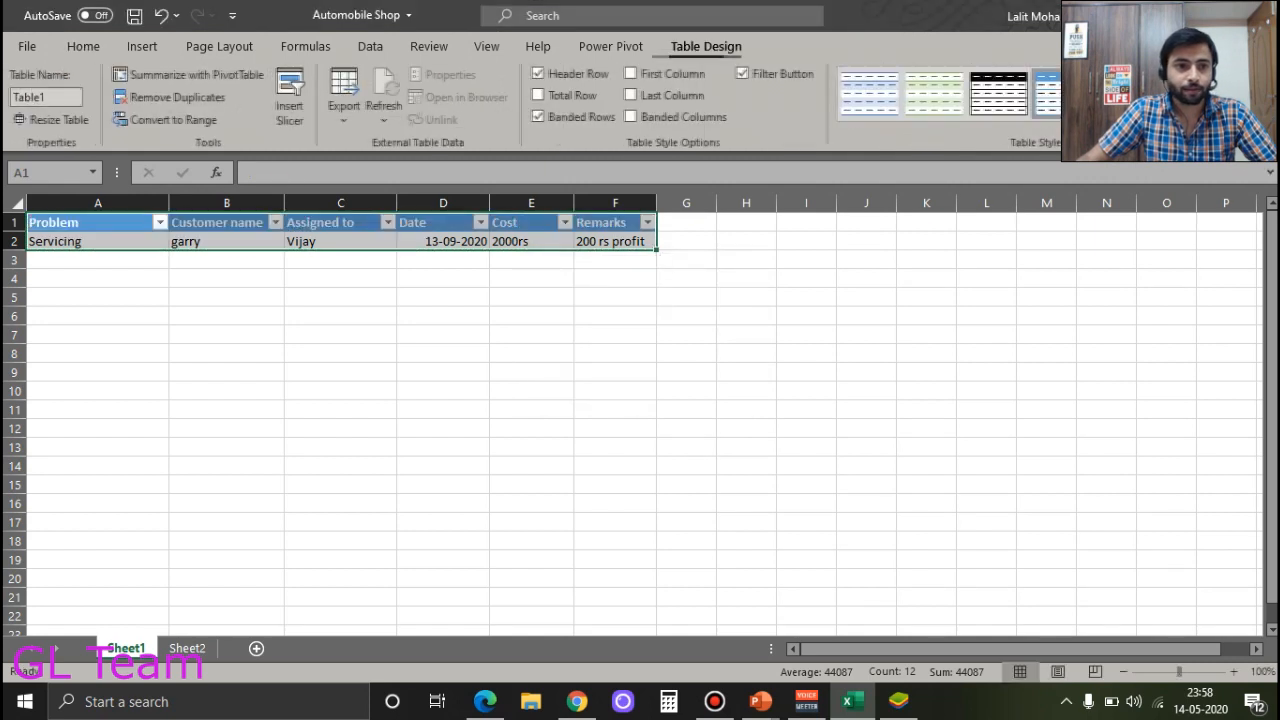
text(dart)
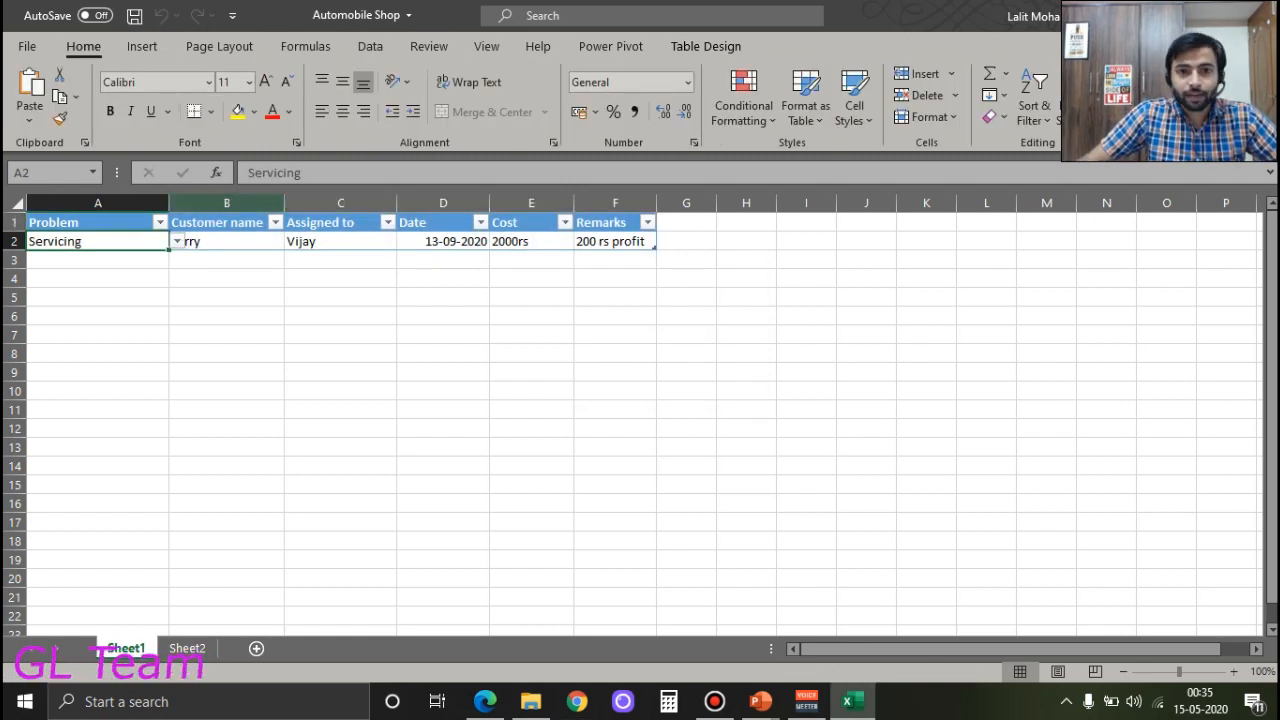
- Switch to OneDrive and upload the Automobile Shop workbook from the desktop to My files
click(340, 241)
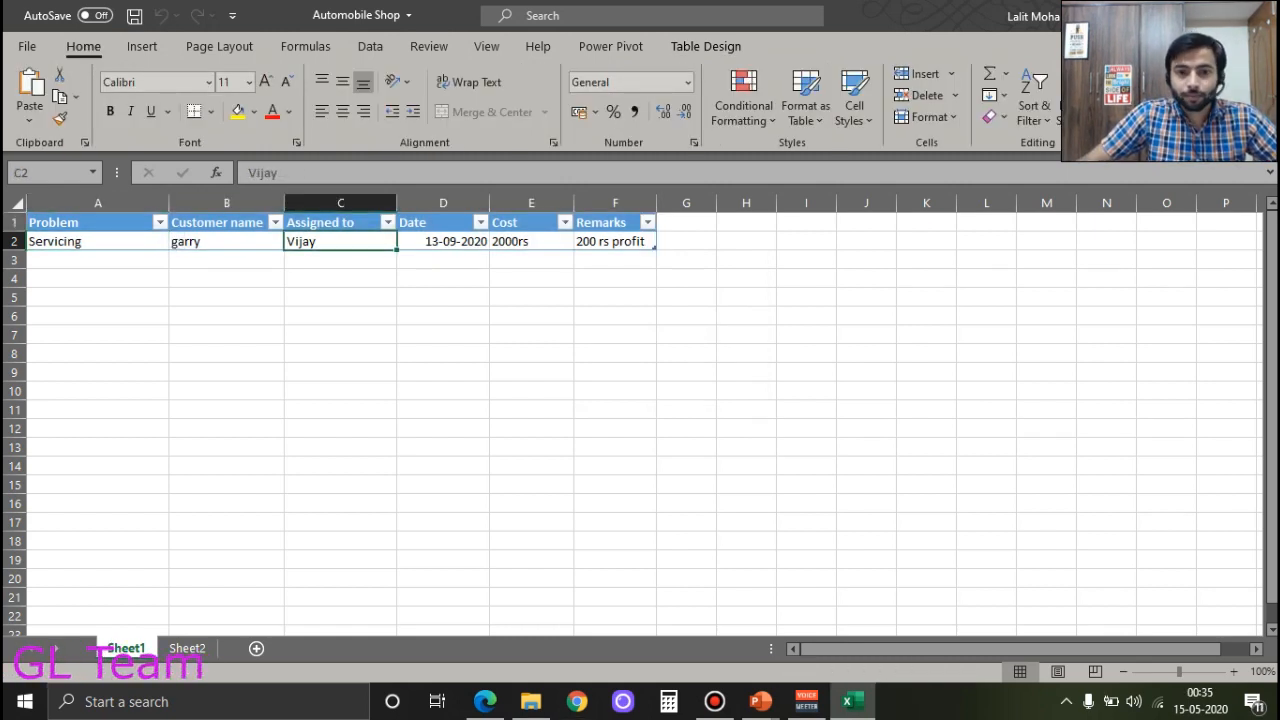
click(484, 701)
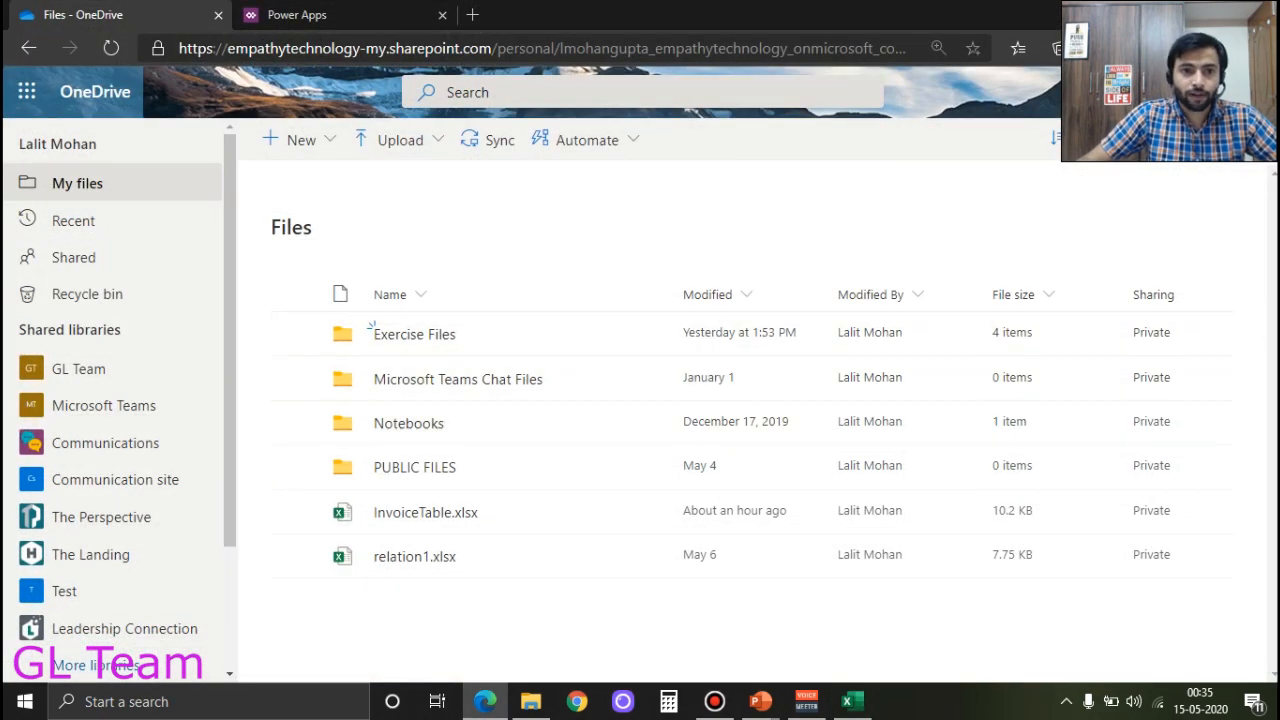
click(402, 140)
click(380, 179)
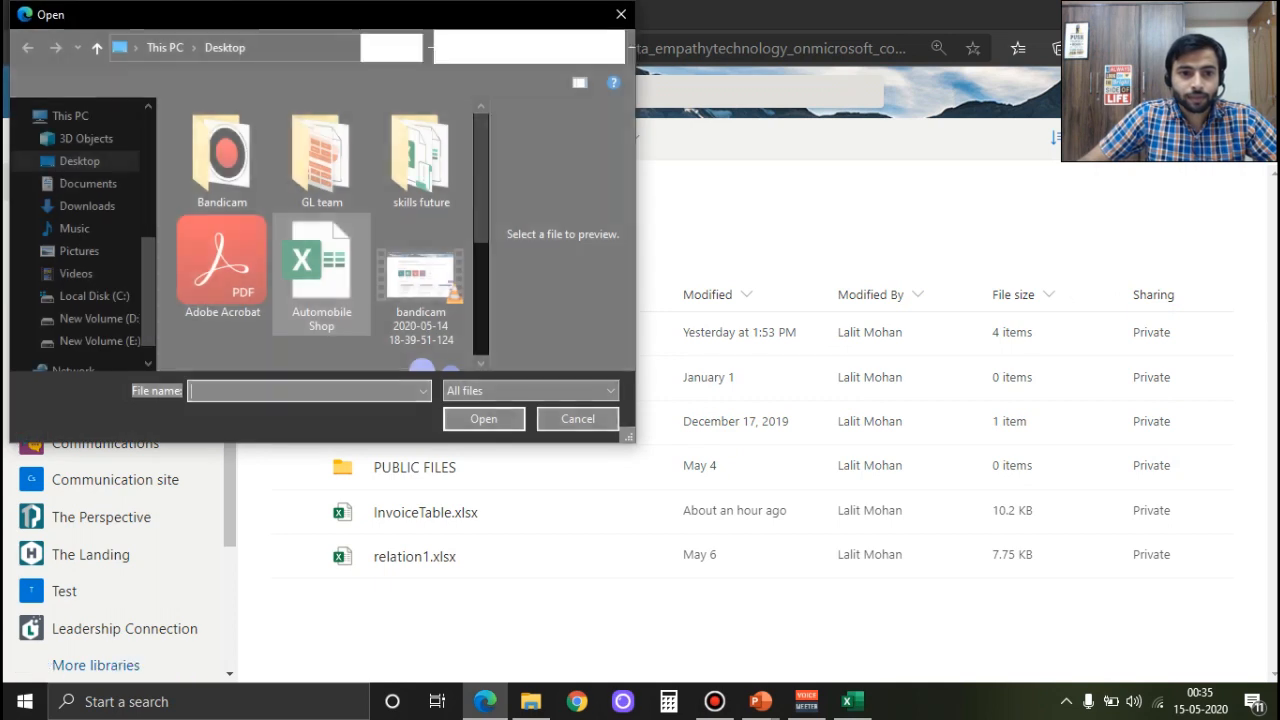
click(321, 275)
click(484, 419)
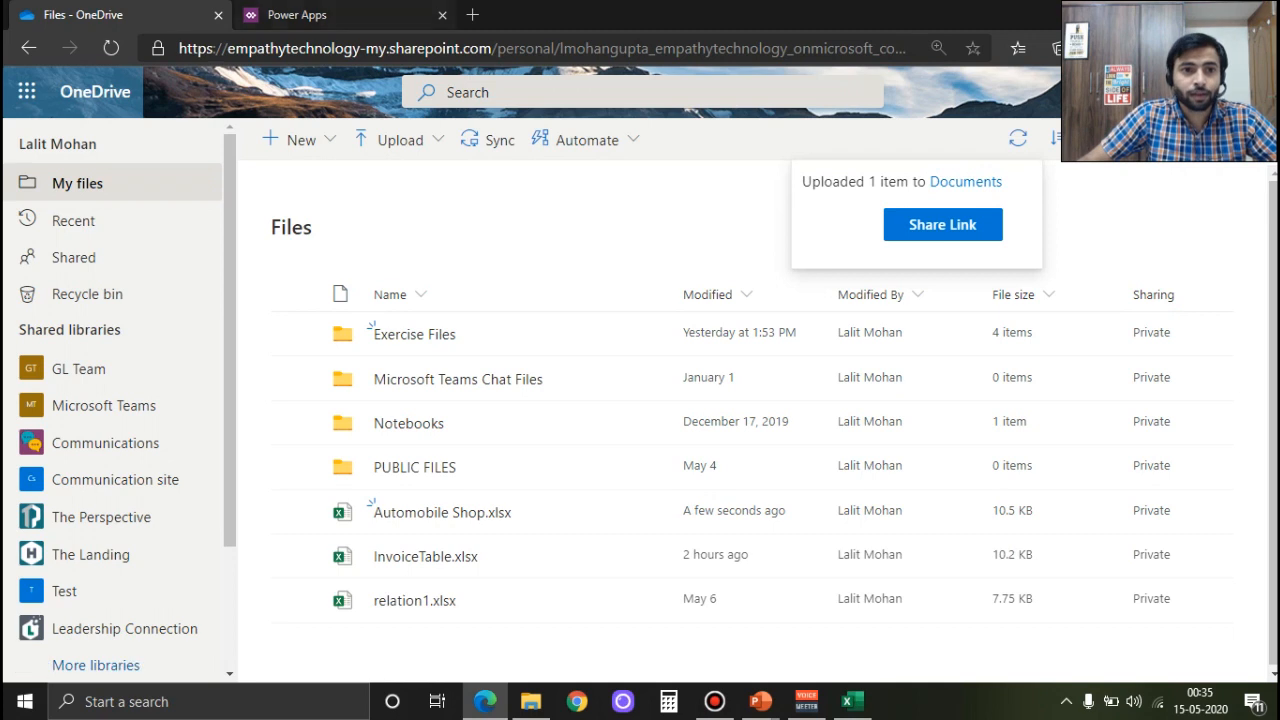
- Switch to Power Apps and start an Excel Online app with the OneDrive for Business phone layout
click(330, 15)
key(Return)
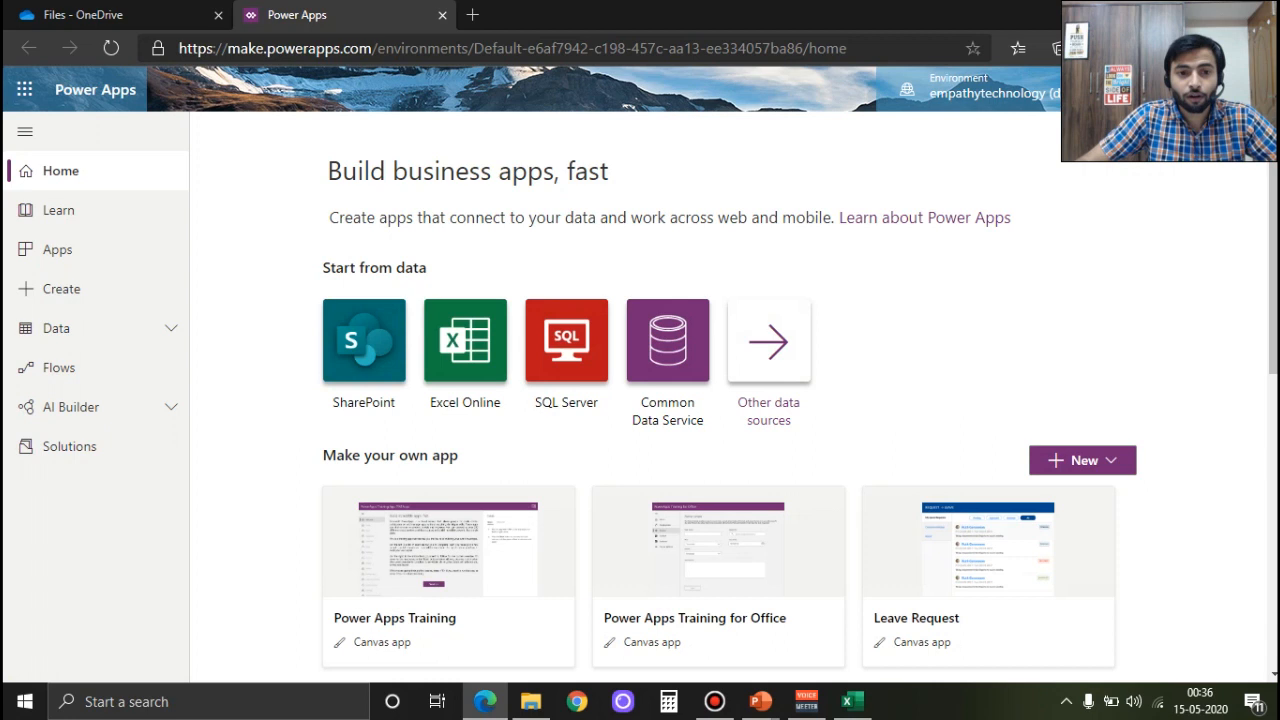
drag(379, 268, 413, 268)
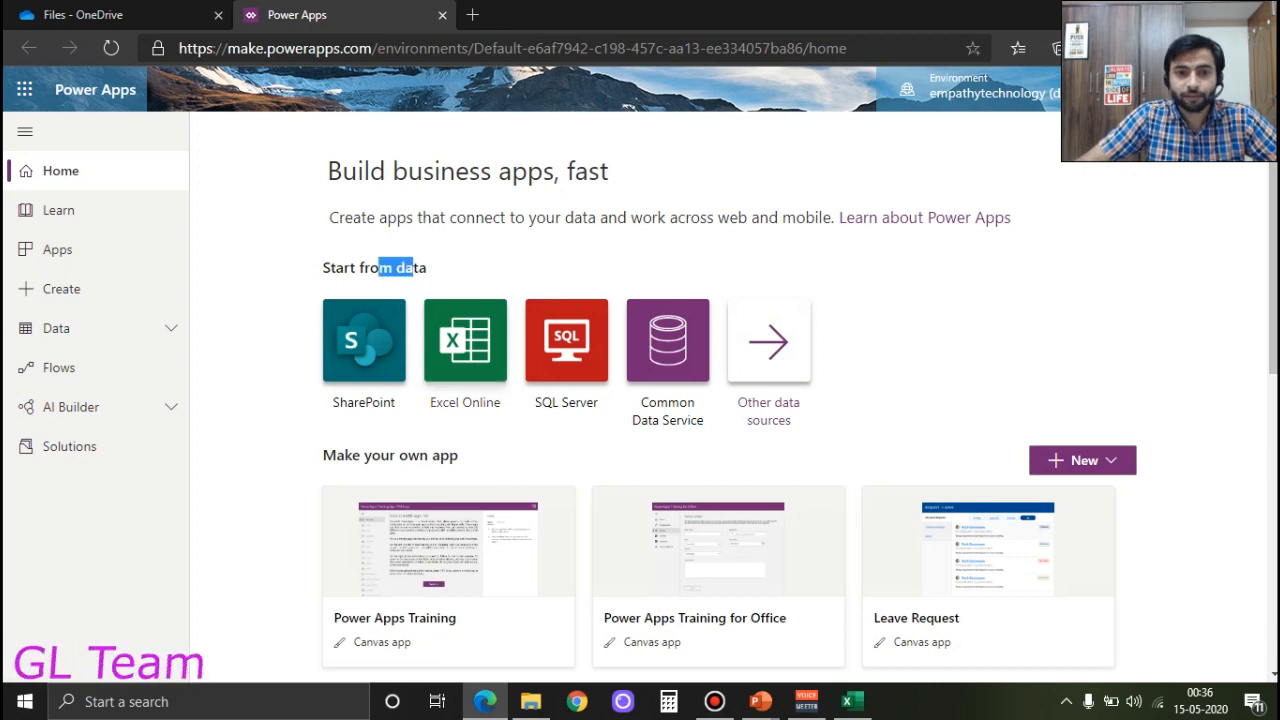
click(465, 340)
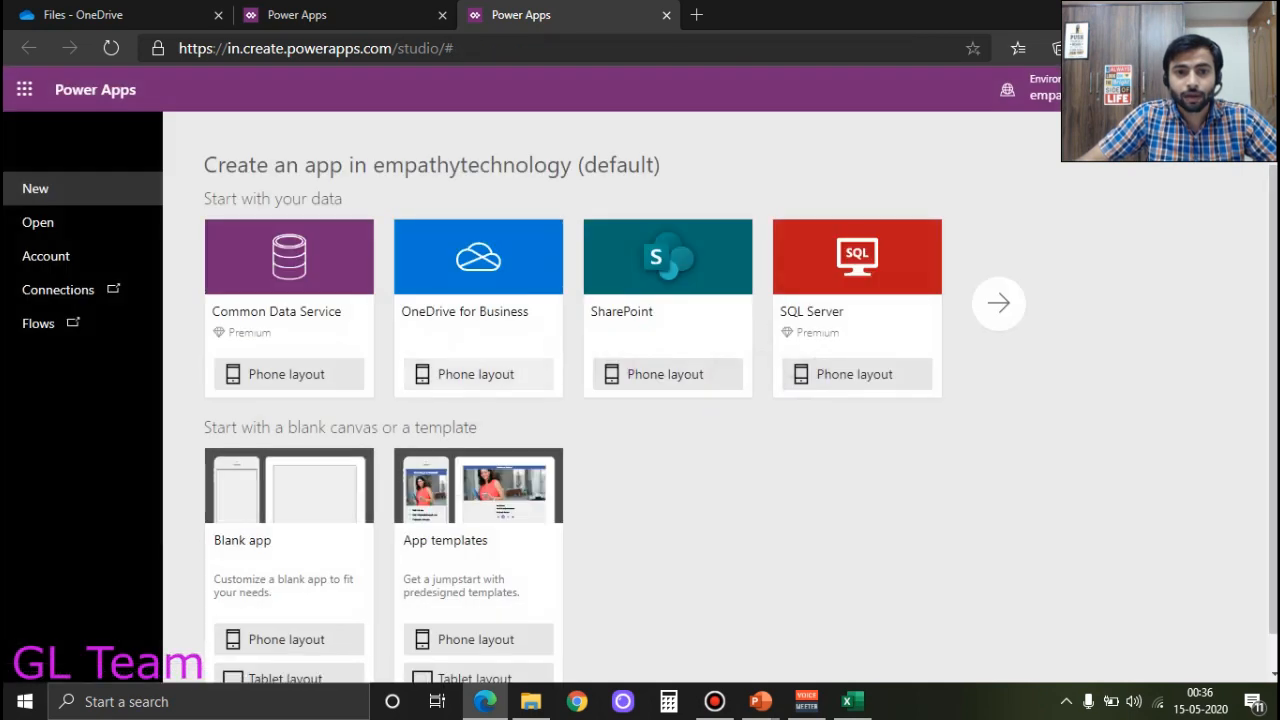
click(476, 374)
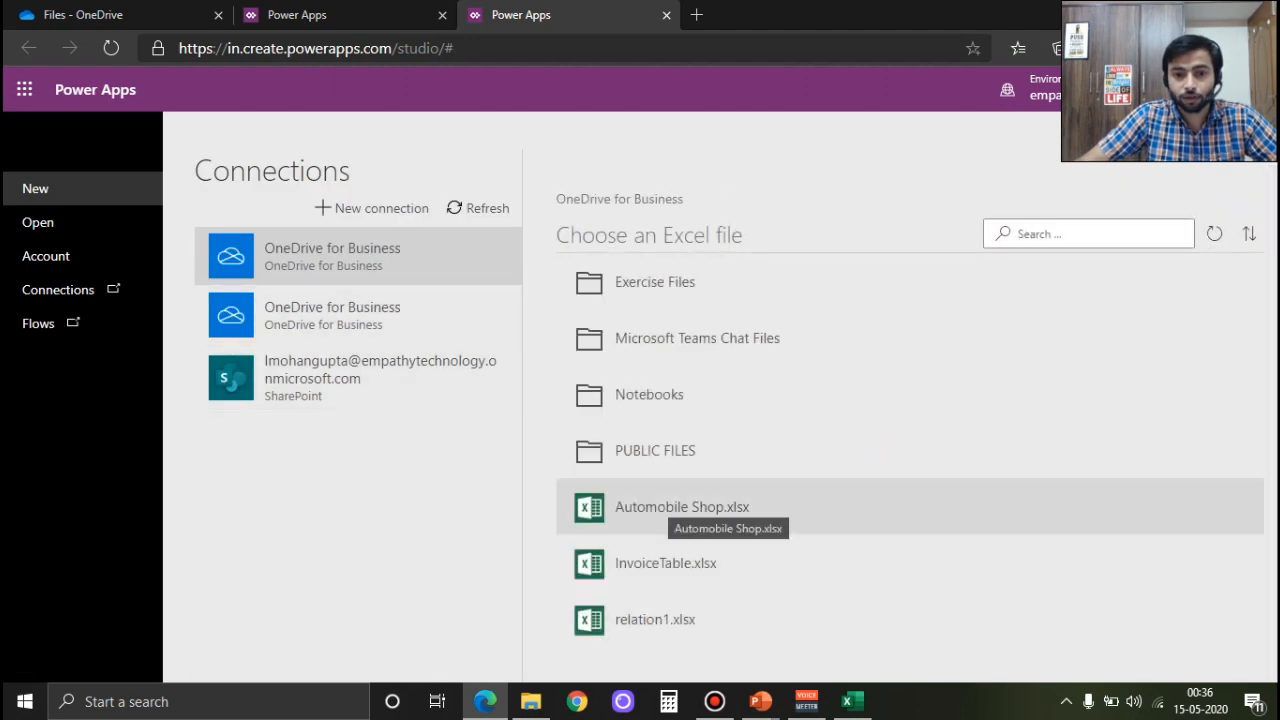
- Connect the app to the data1 table in Automobile Shop.xlsx
click(690, 510)
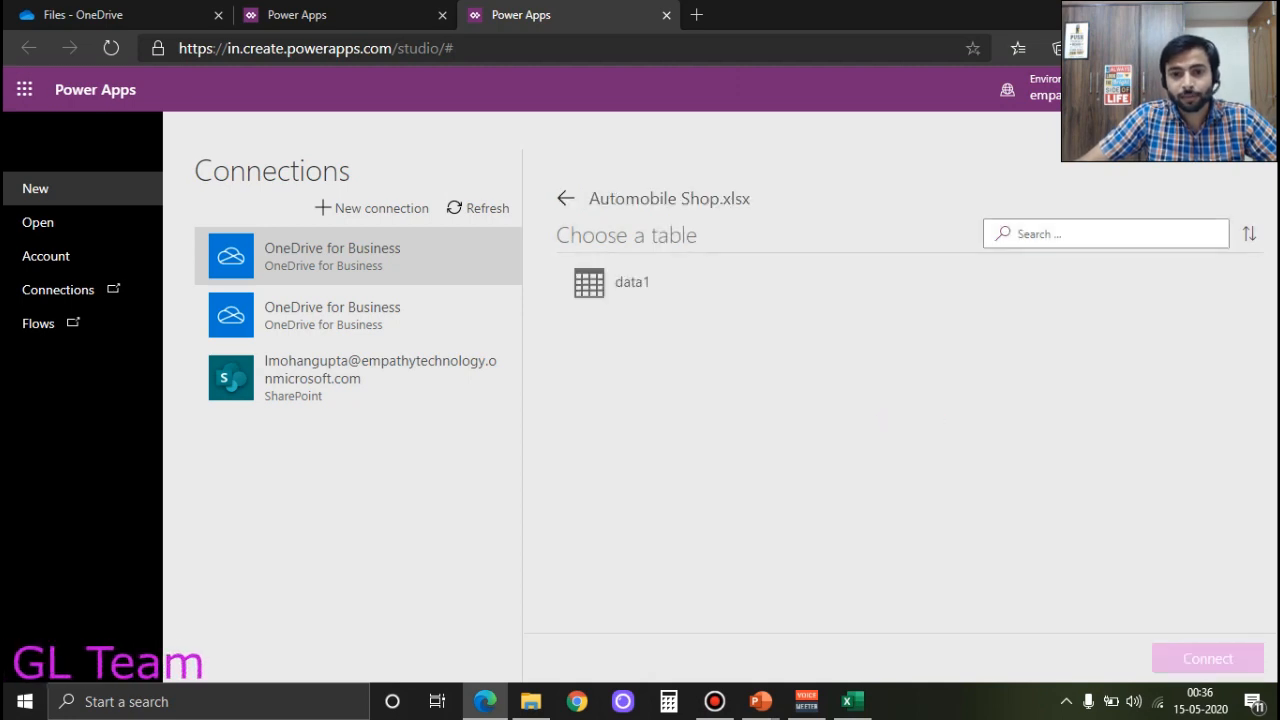
click(669, 282)
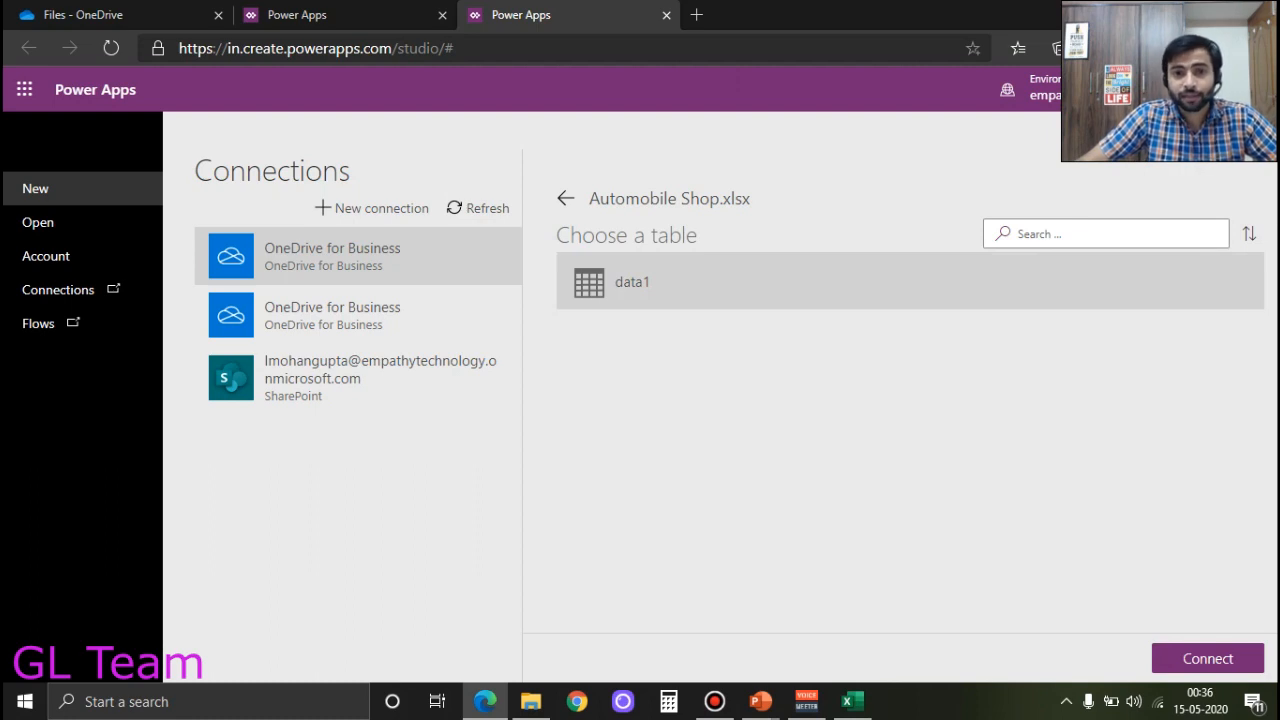
click(1207, 658)
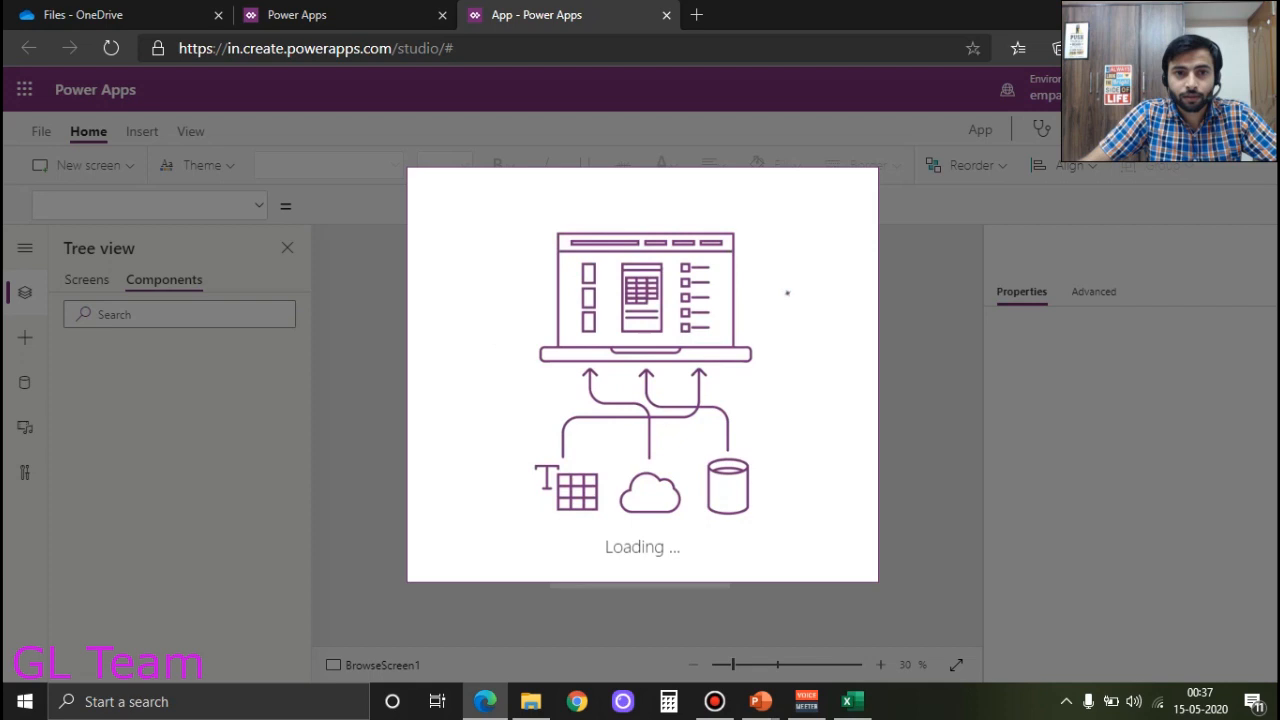
click(335, 15)
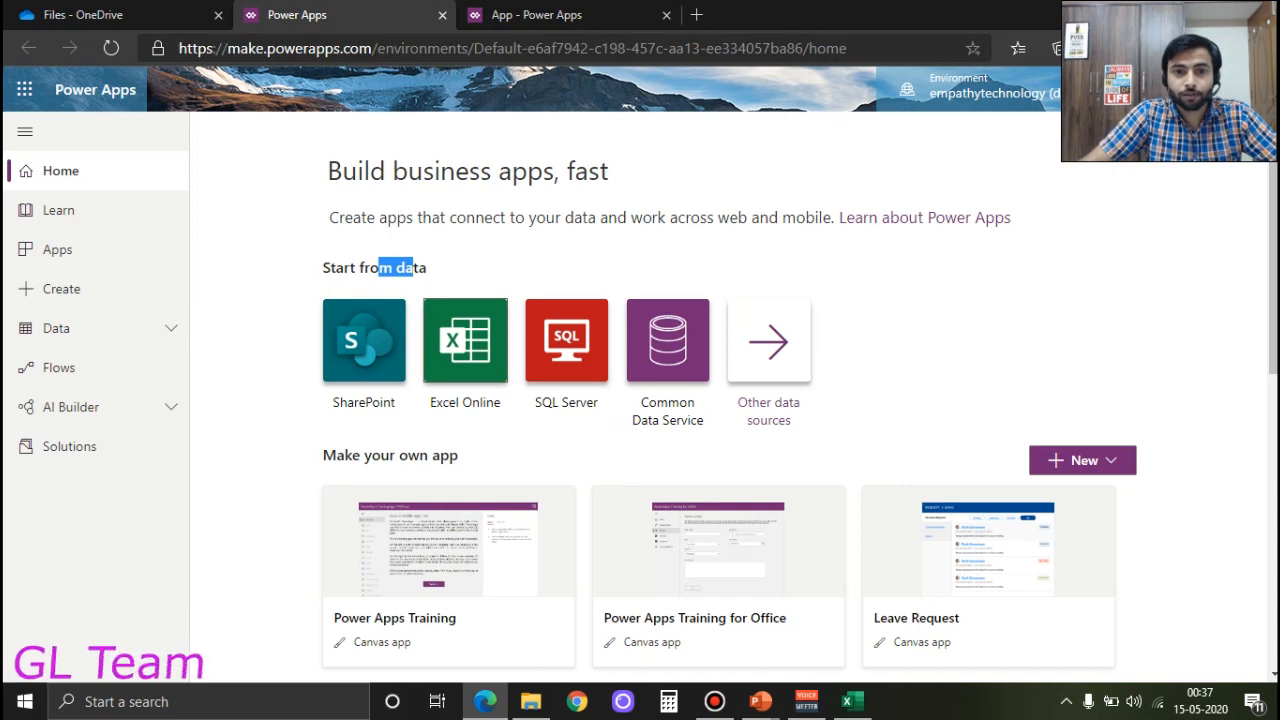
click(256, 300)
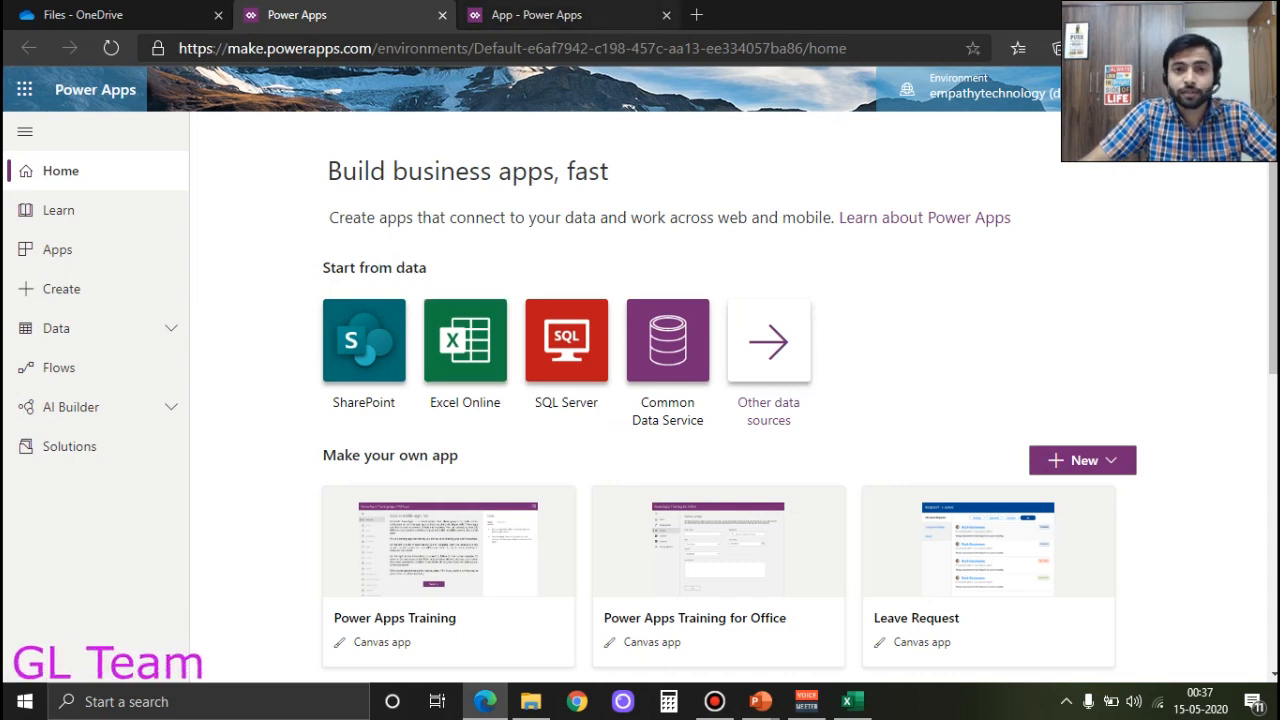
click(560, 15)
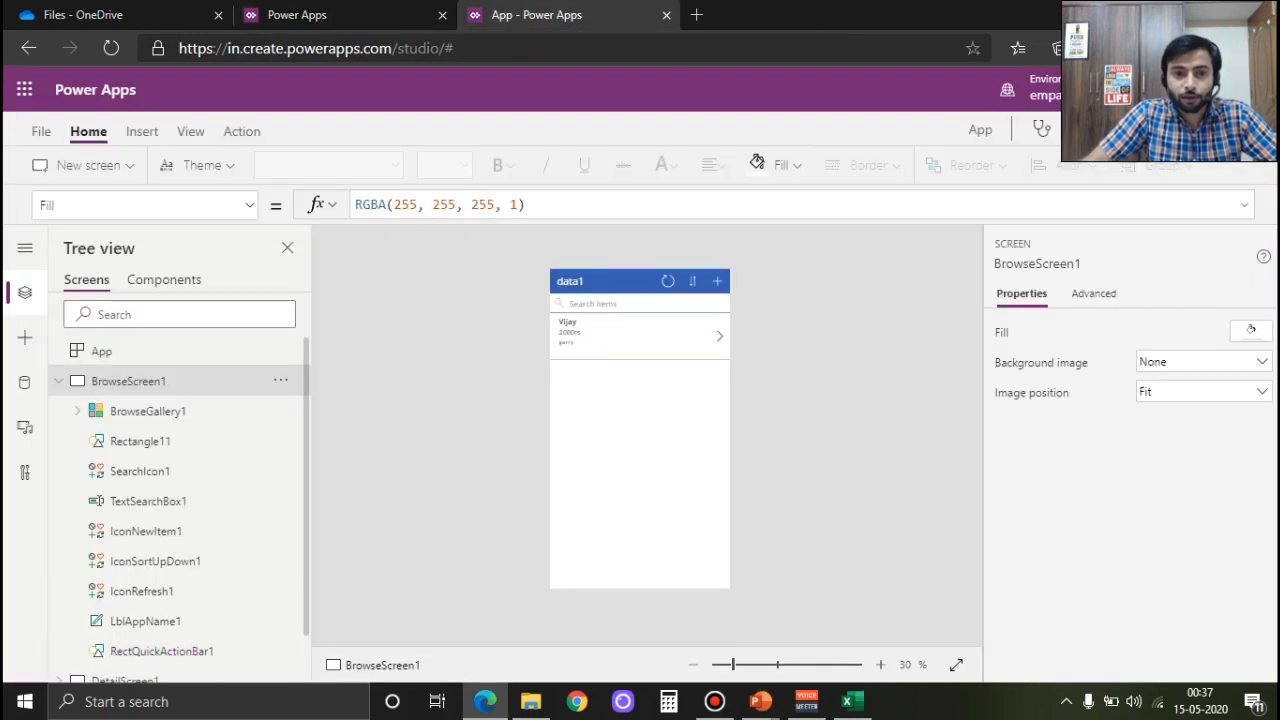
- Run a preview of the generated app from BrowseScreen1
click(630, 347)
click(128, 381)
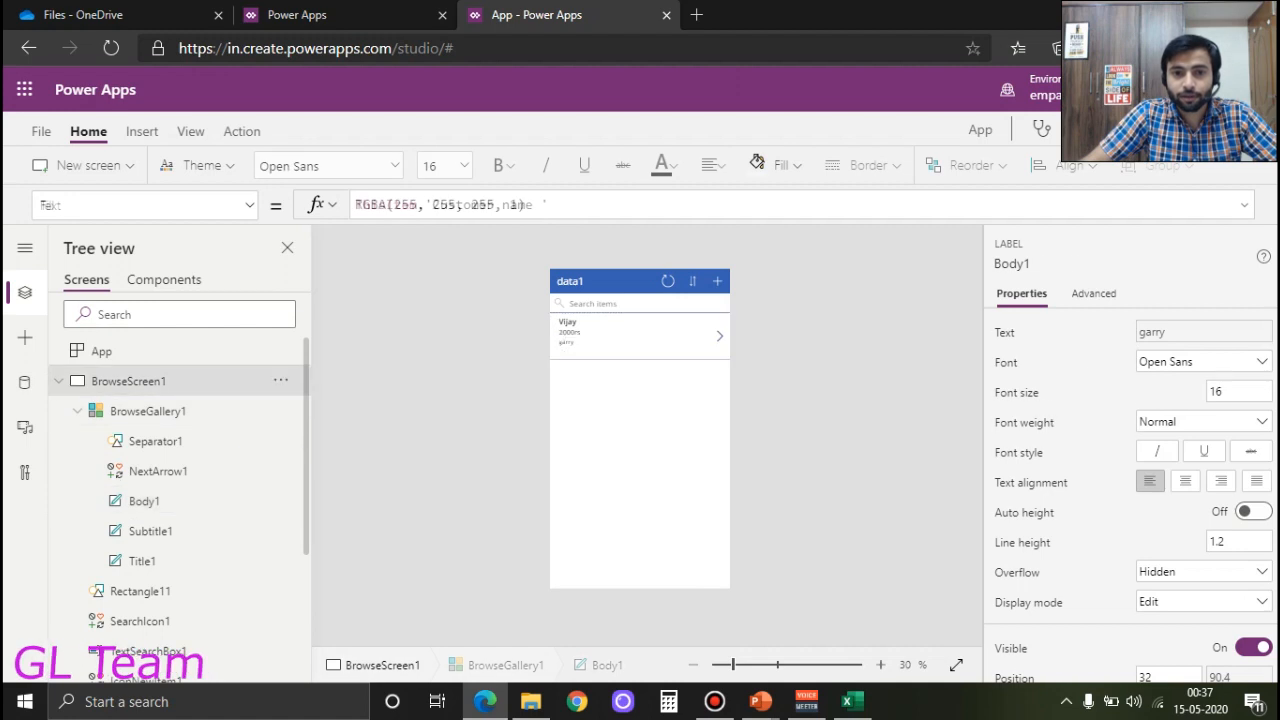
key(F5)
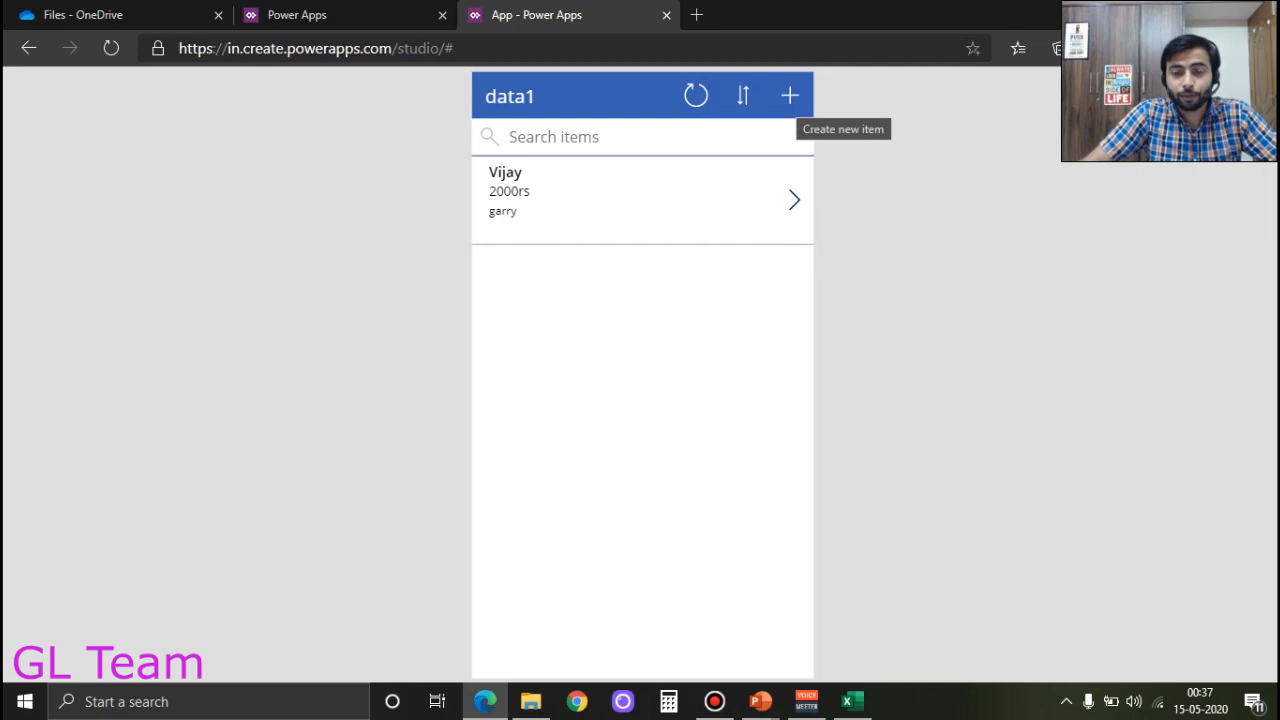
- Create a new item in the previewed app with the assigned person's name, a cost of 2500 and the customer's name
click(790, 95)
click(628, 171)
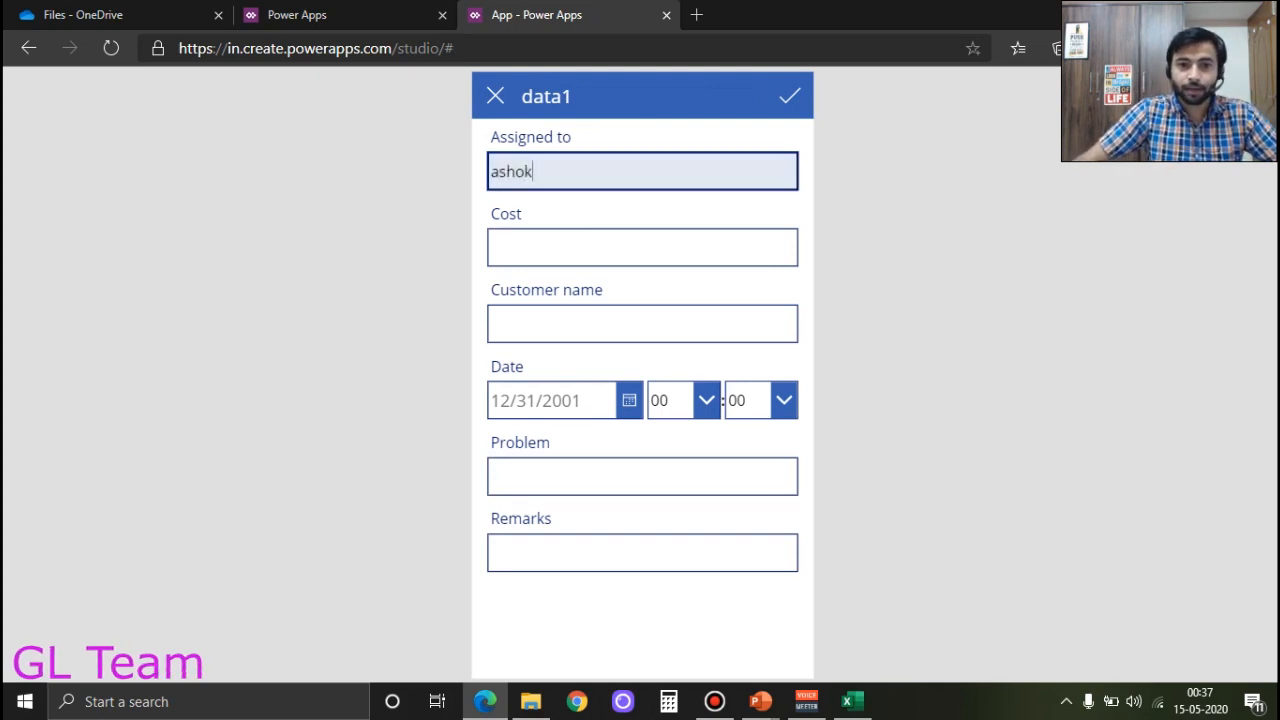
key(Tab)
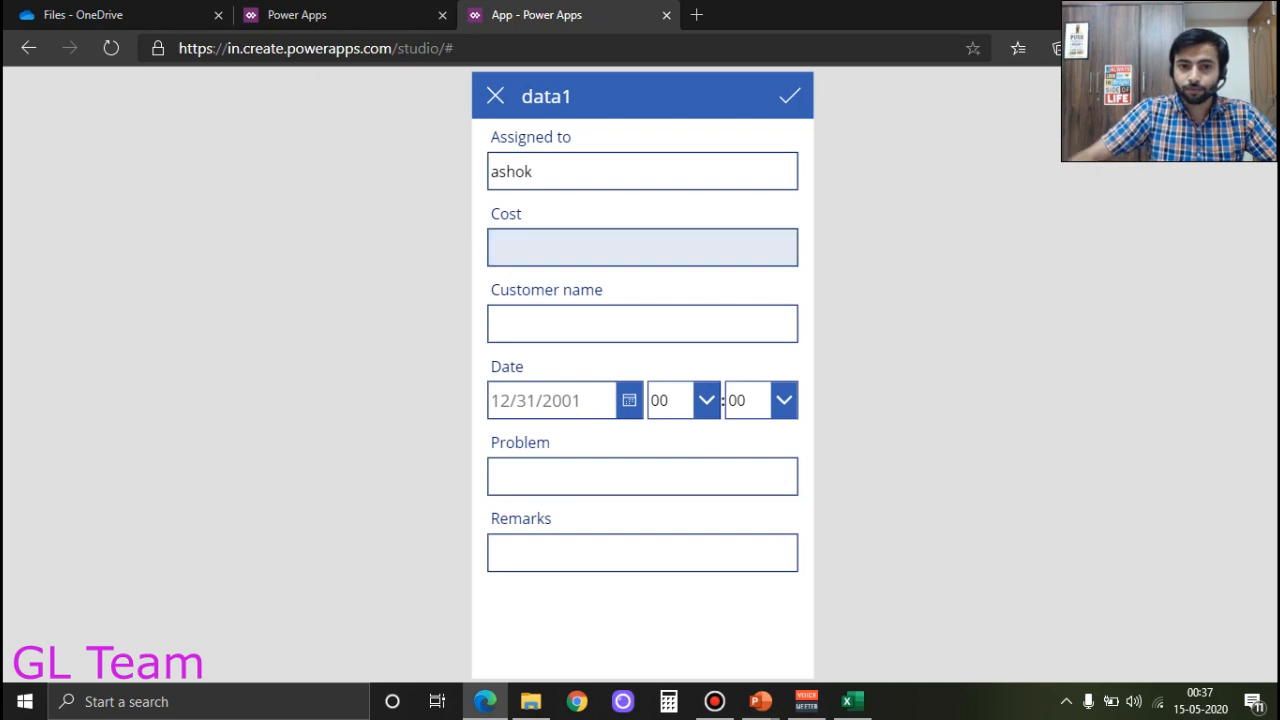
text(2500)
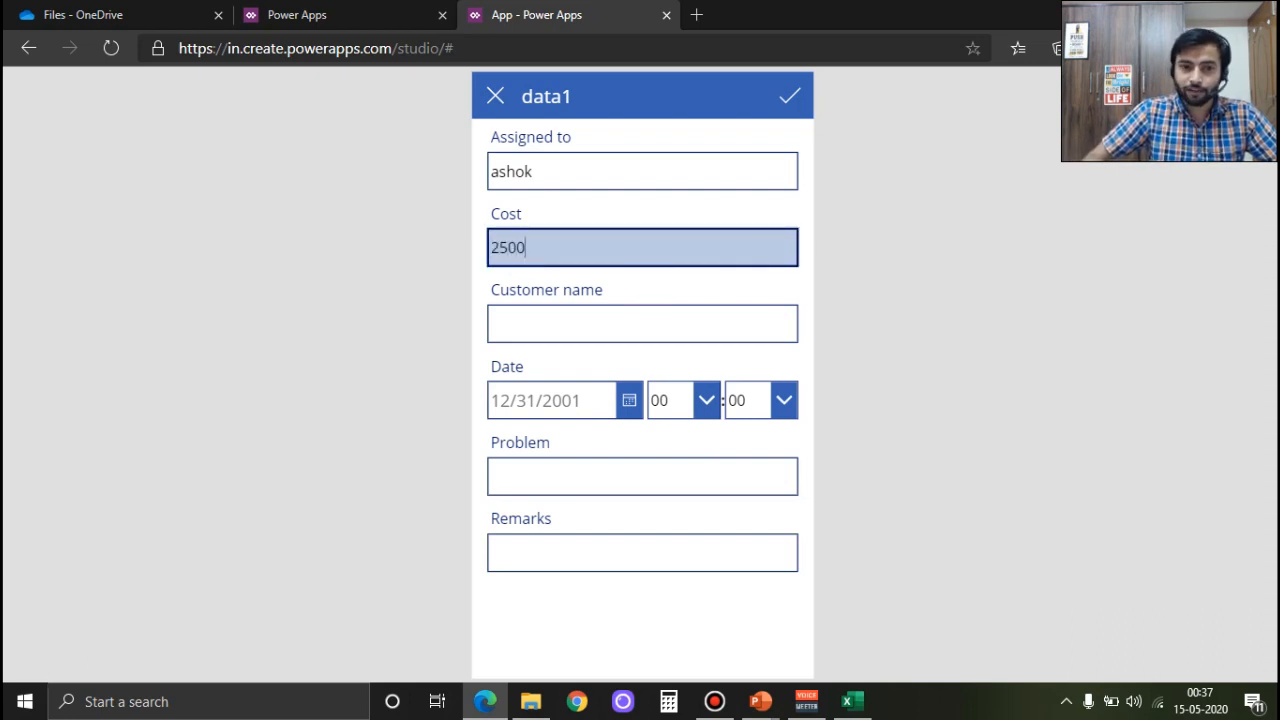
key(Tab)
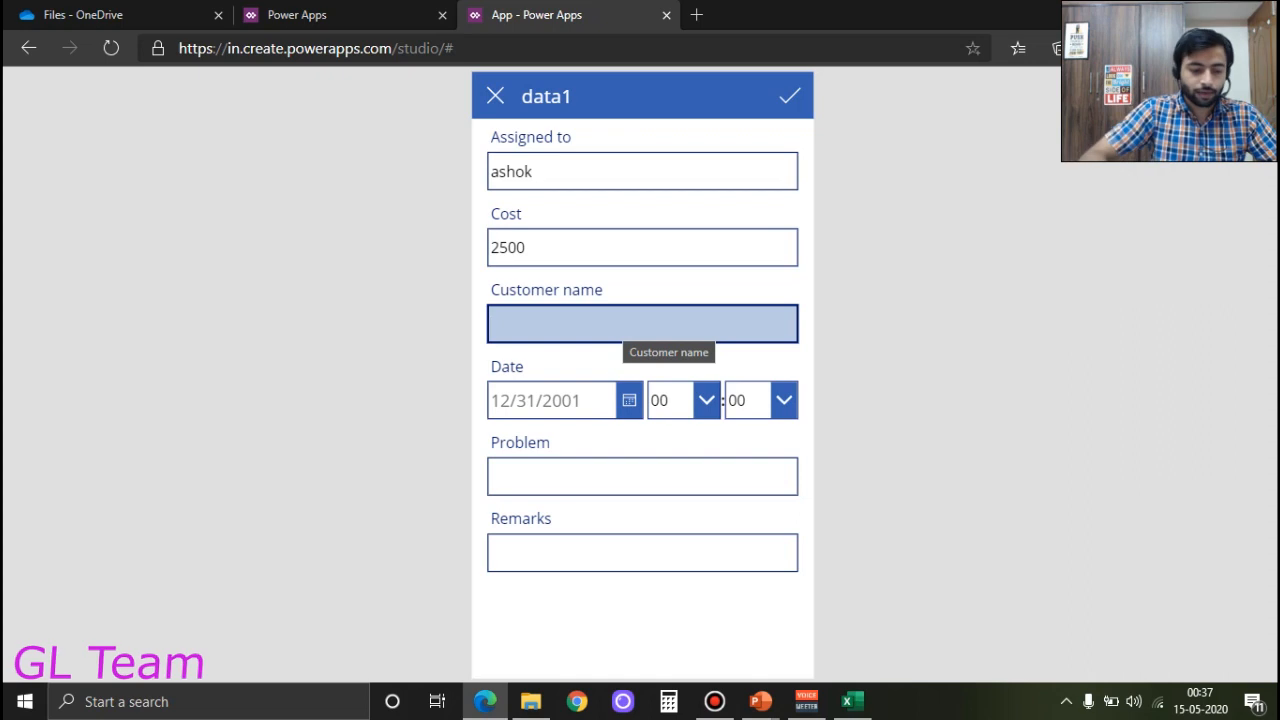
text(Sant)
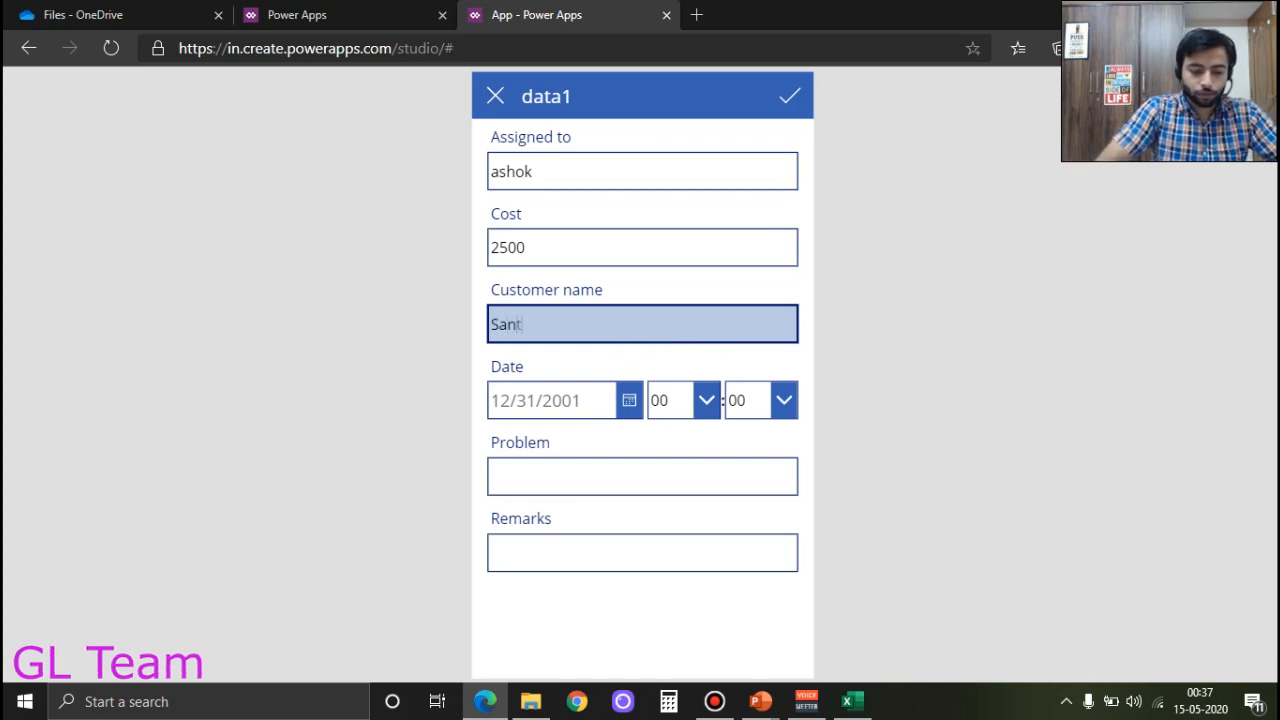
text(osh)
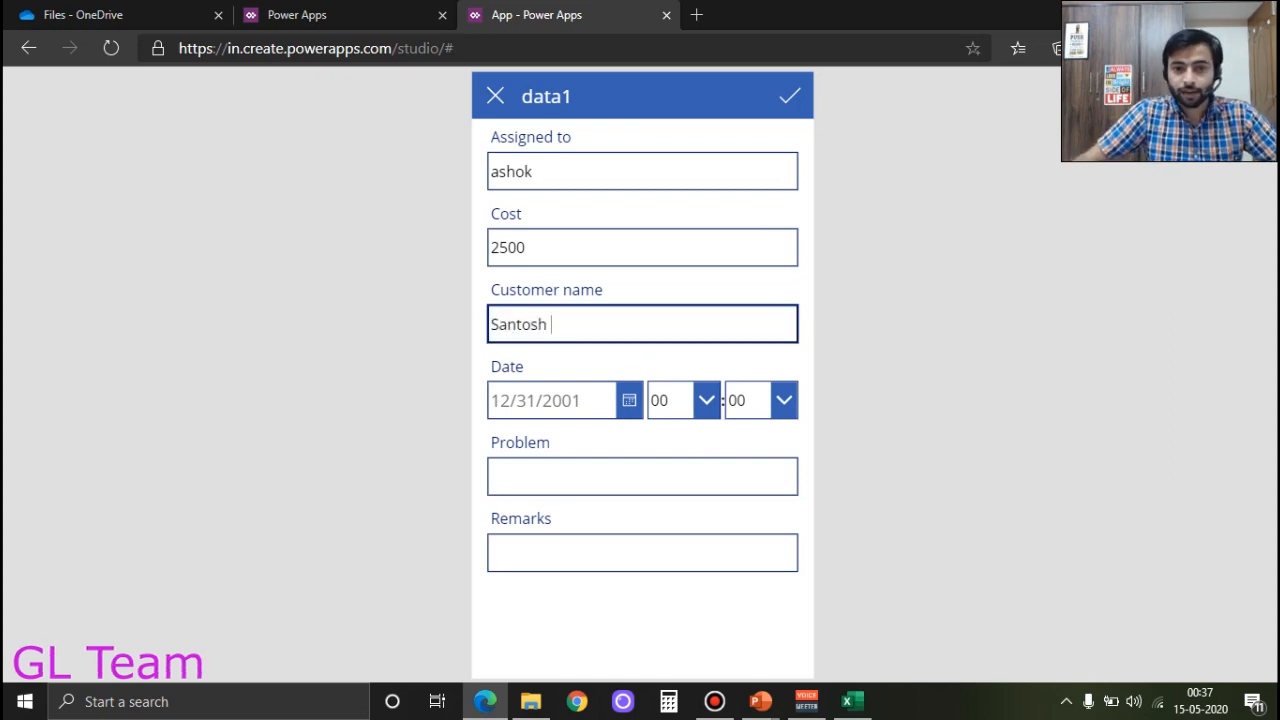
- Set the new item's date to 5/14/2020
key(Tab)
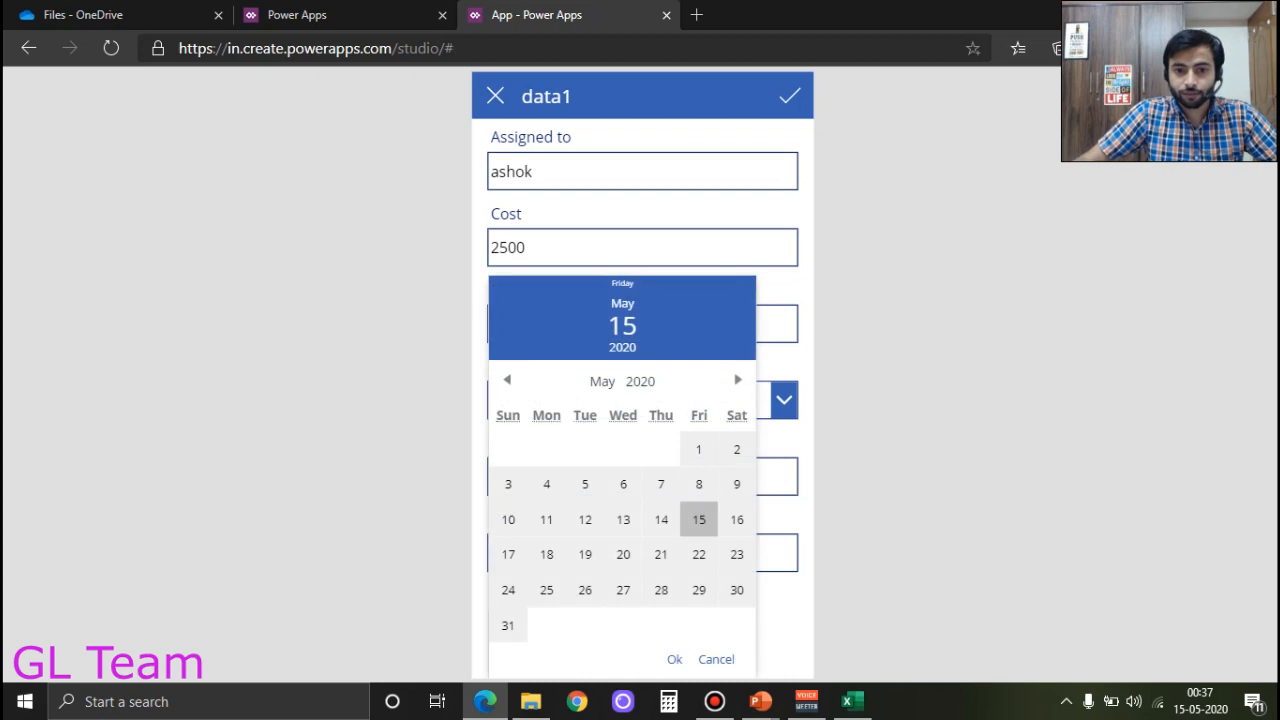
key(Left)
key(Return)
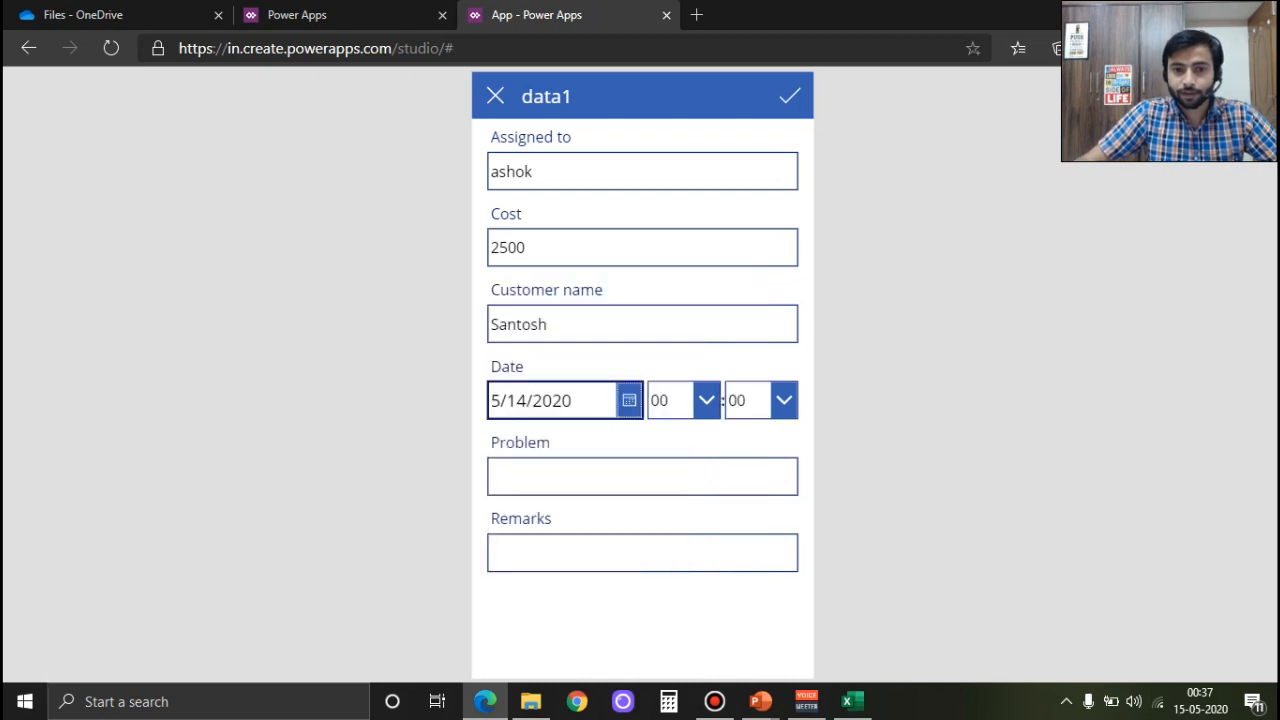
- Enter Washing as the problem and "20 rs extra" as the remarks, and save the new item
click(628, 478)
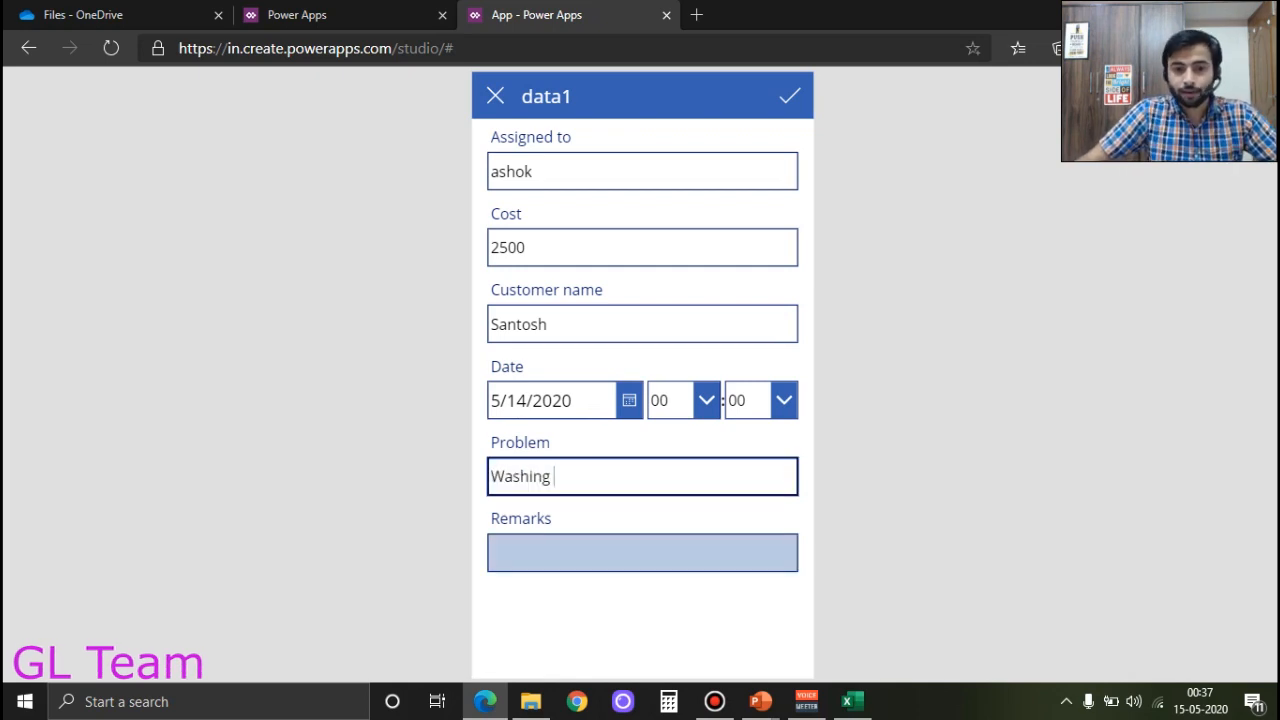
click(630, 555)
text(2)
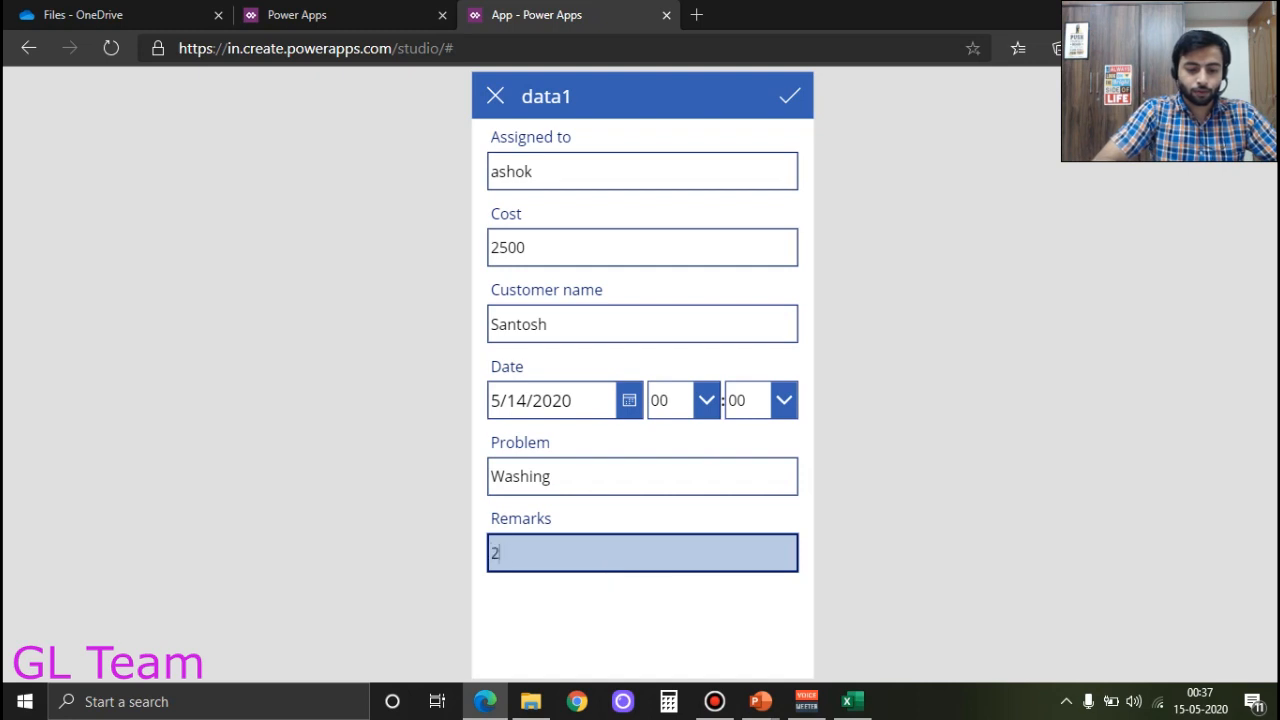
text(0 rs extra)
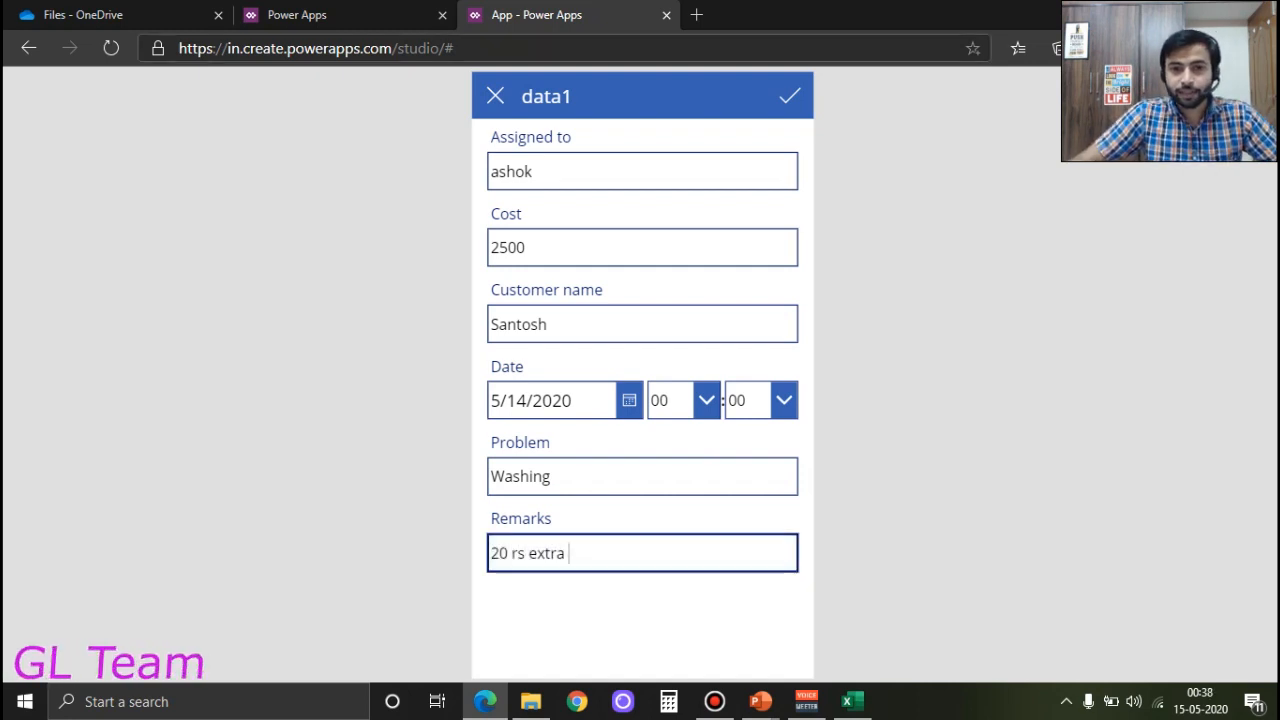
click(790, 96)
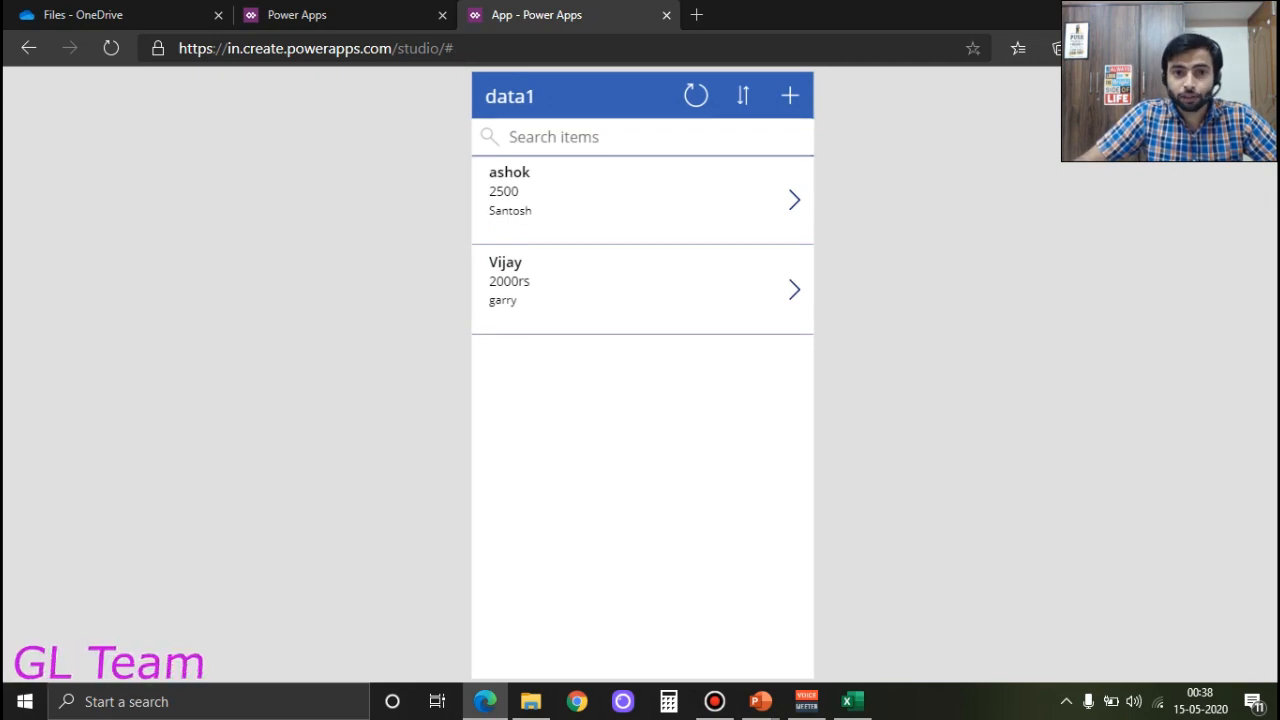
- Review the details of the newly saved item in the preview, return to the item list and exit the preview
click(794, 200)
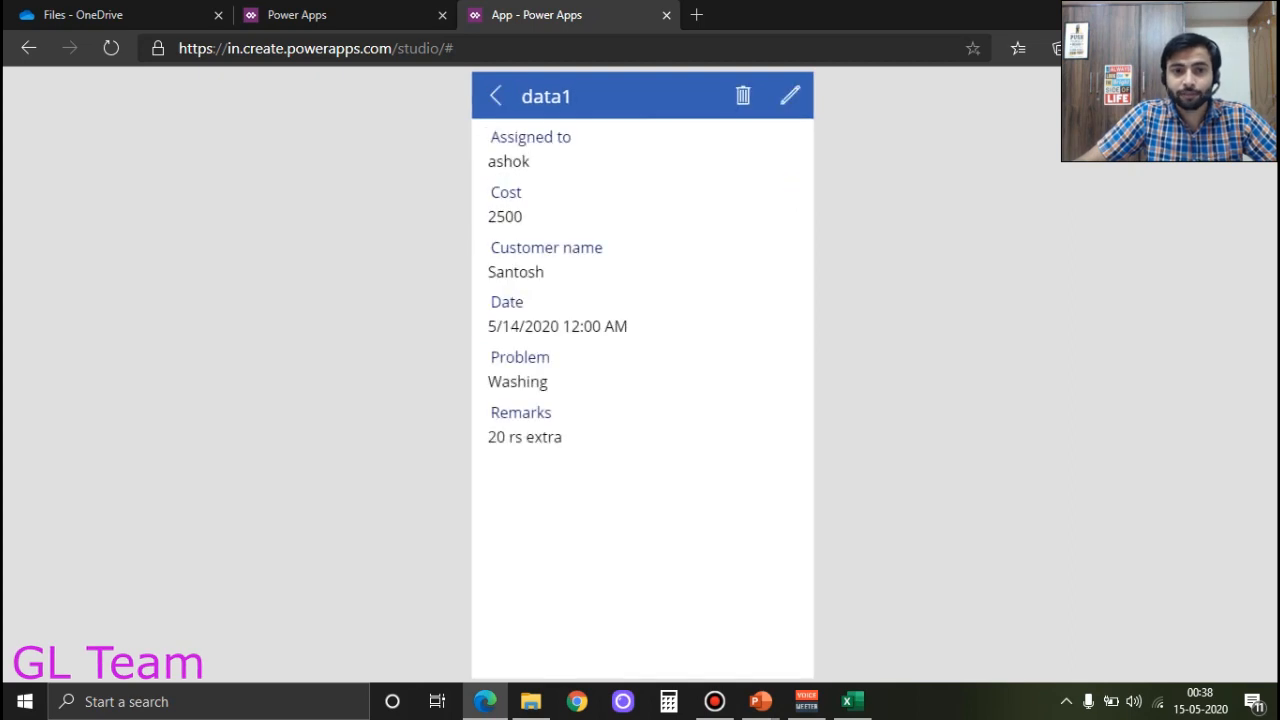
click(496, 96)
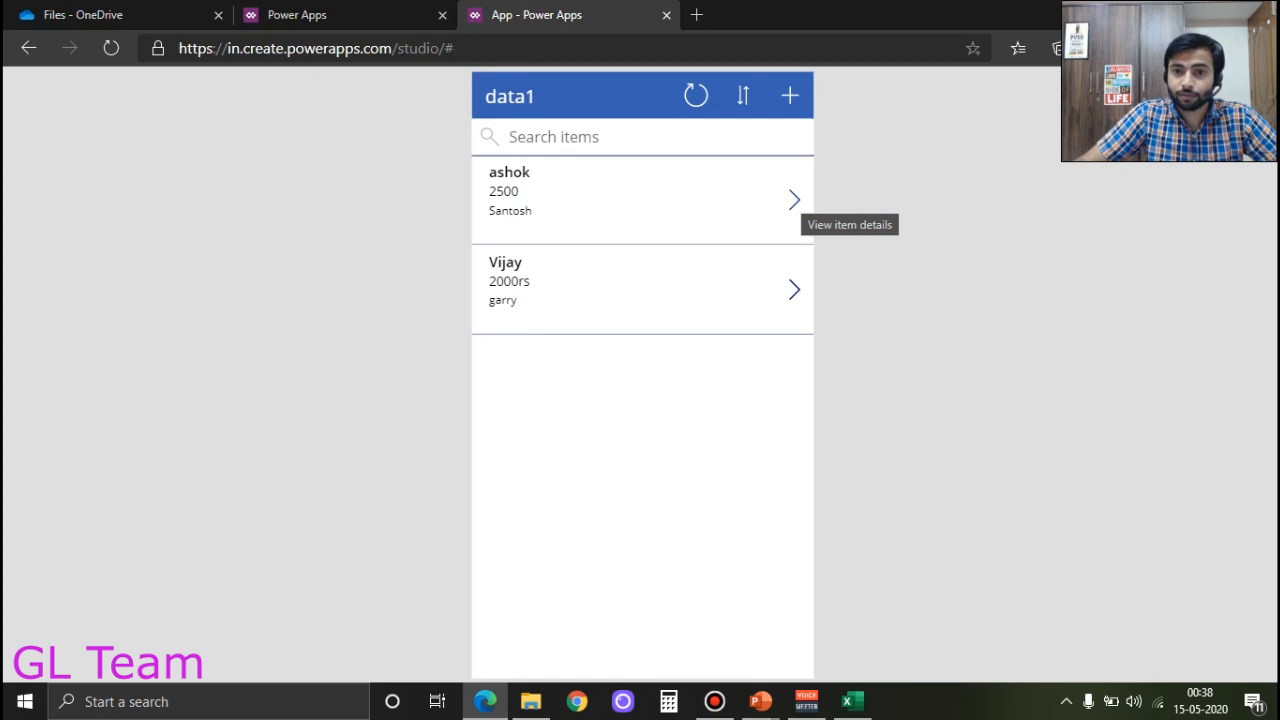
click(794, 200)
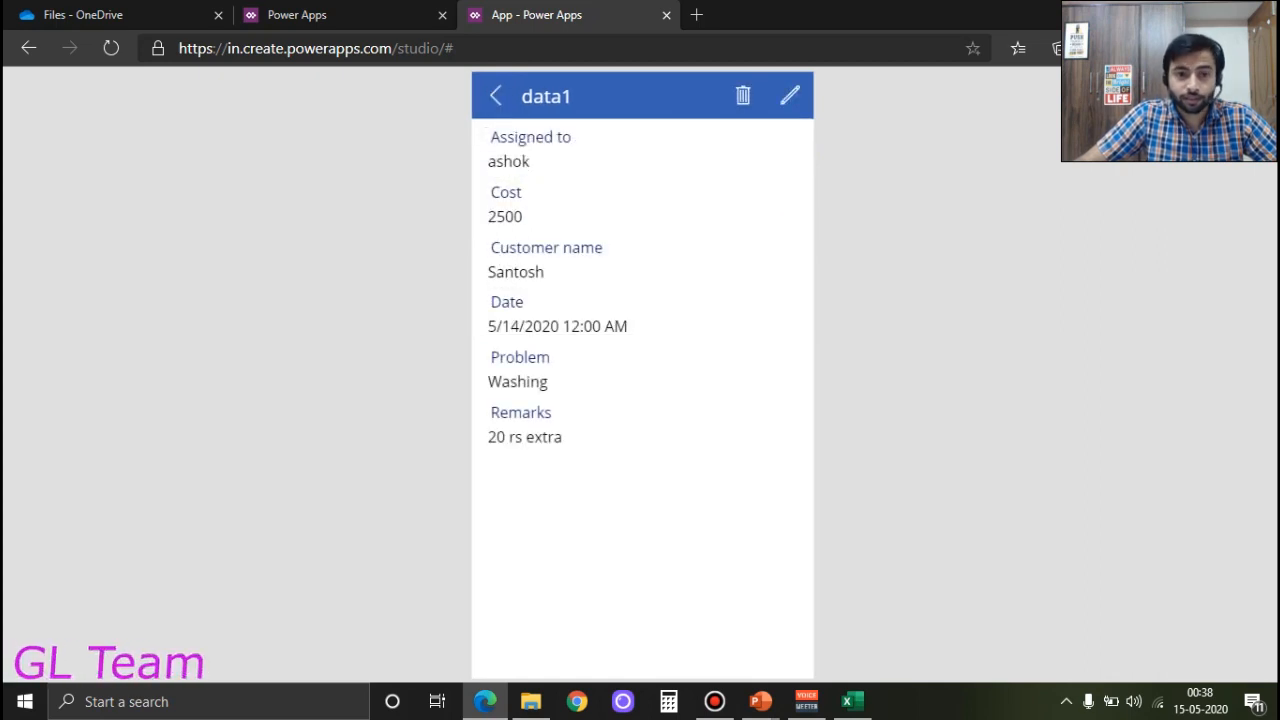
click(495, 95)
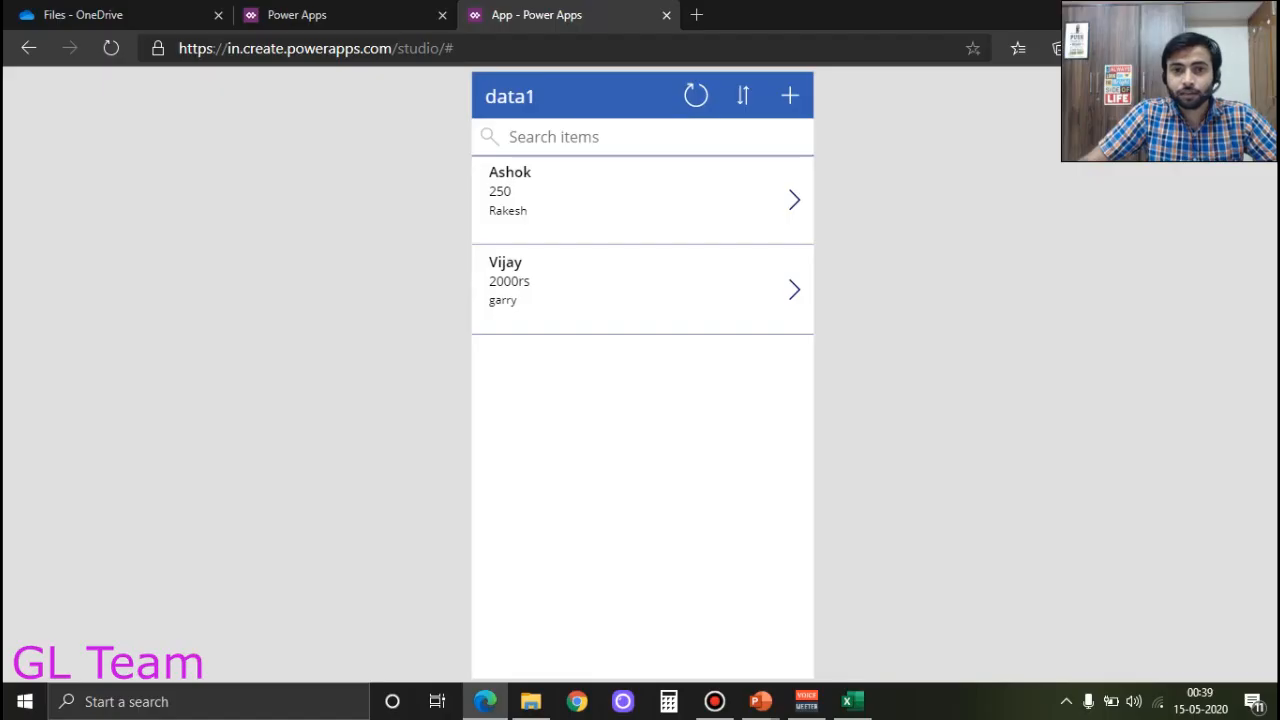
key(Escape)
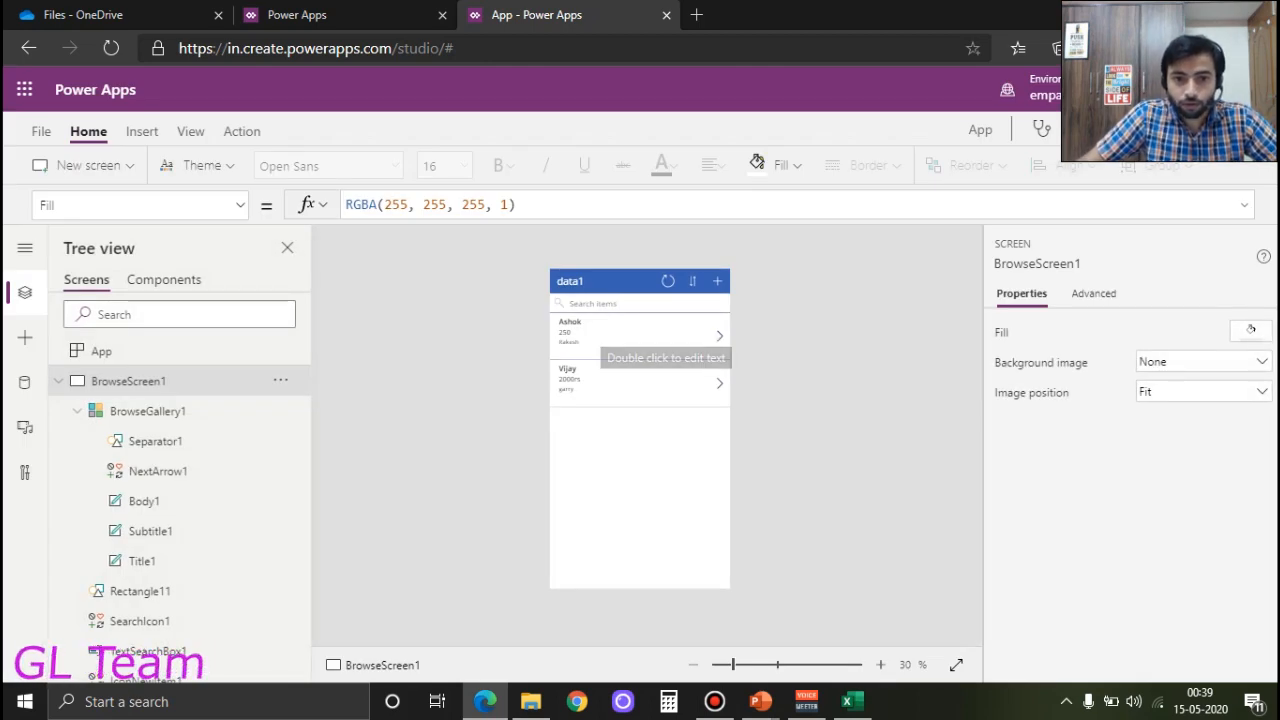
- Open the field settings of BrowseGallery1 on BrowseScreen1 for editing
click(605, 334)
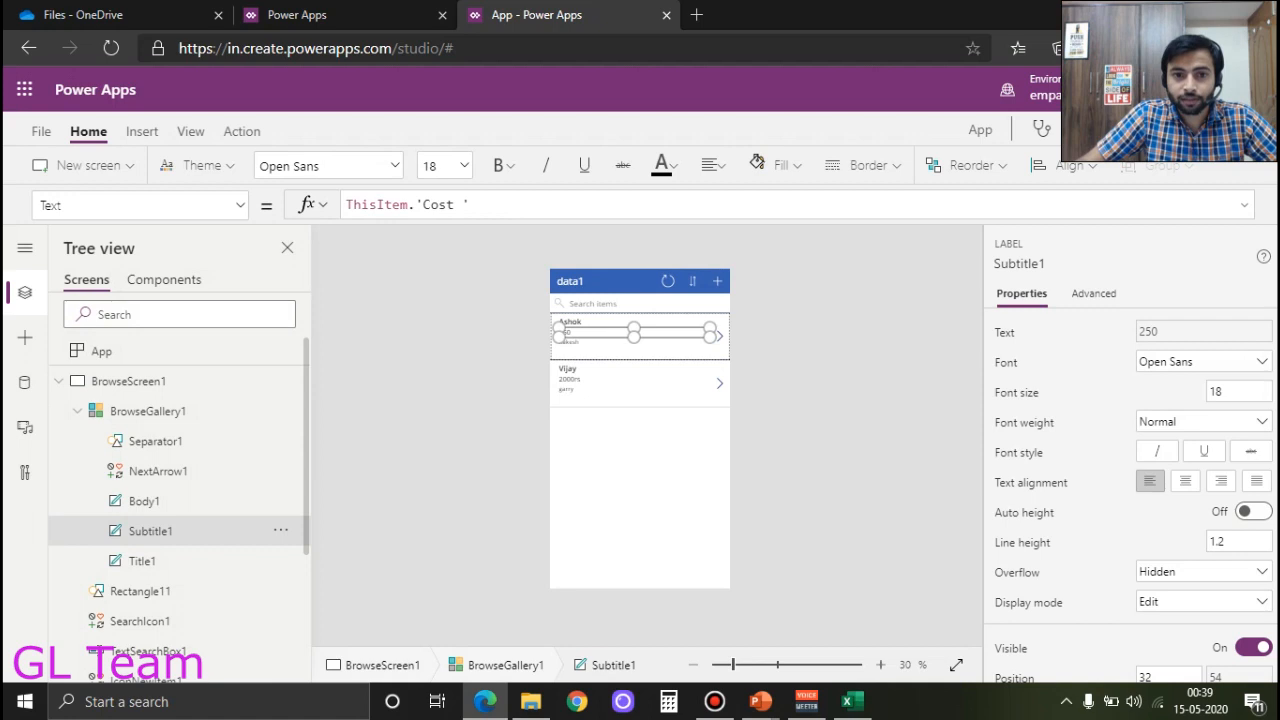
click(557, 321)
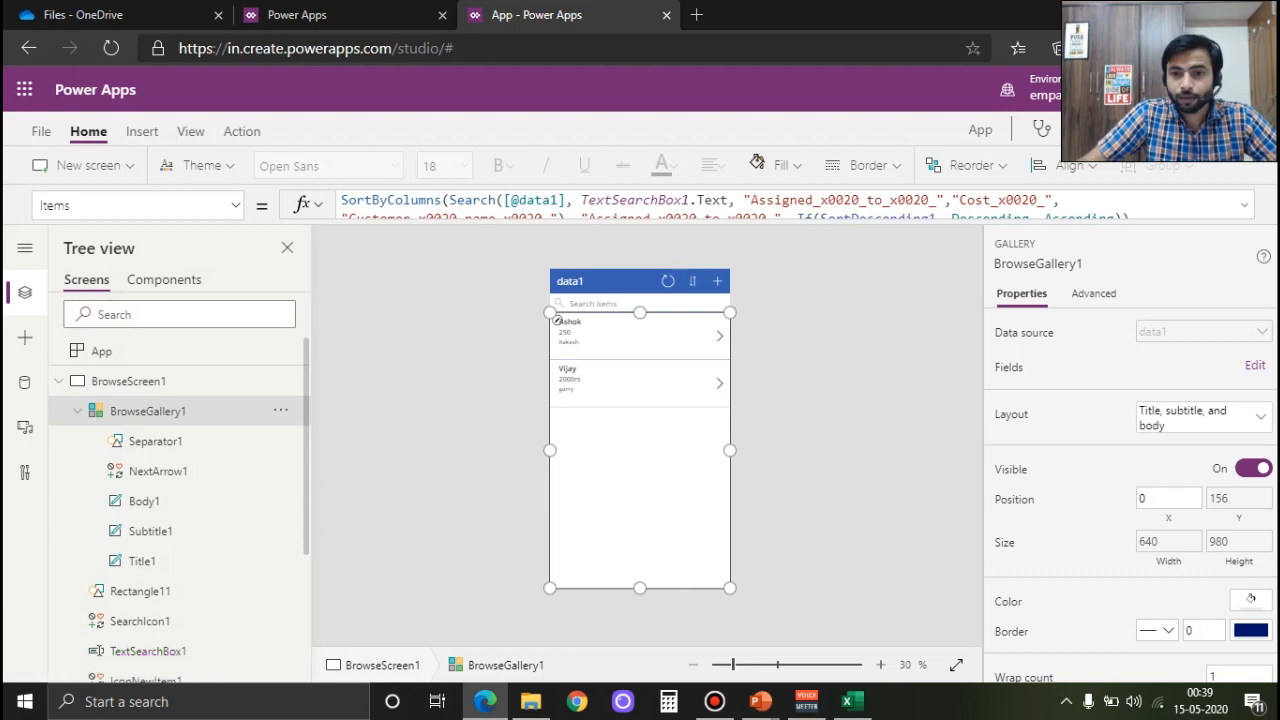
click(1254, 365)
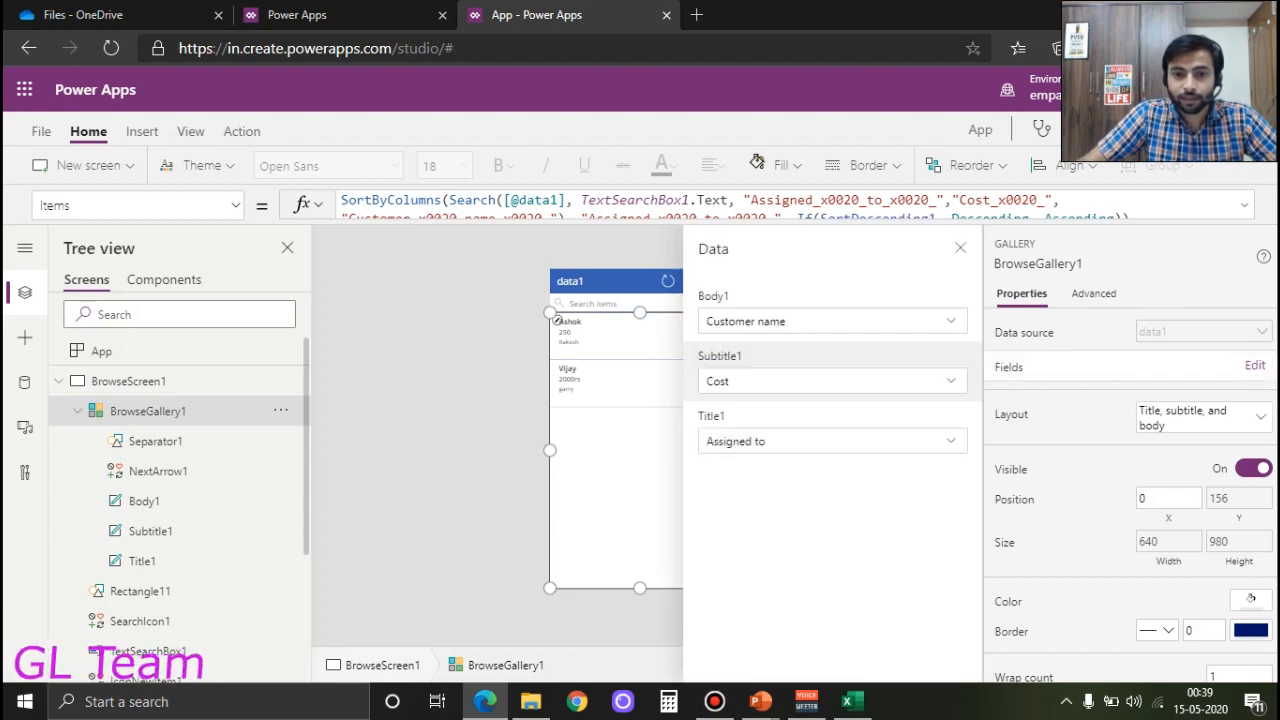
- Assign the Customer name field to the gallery's Subtitle1 and the Cost field to Title1
click(832, 381)
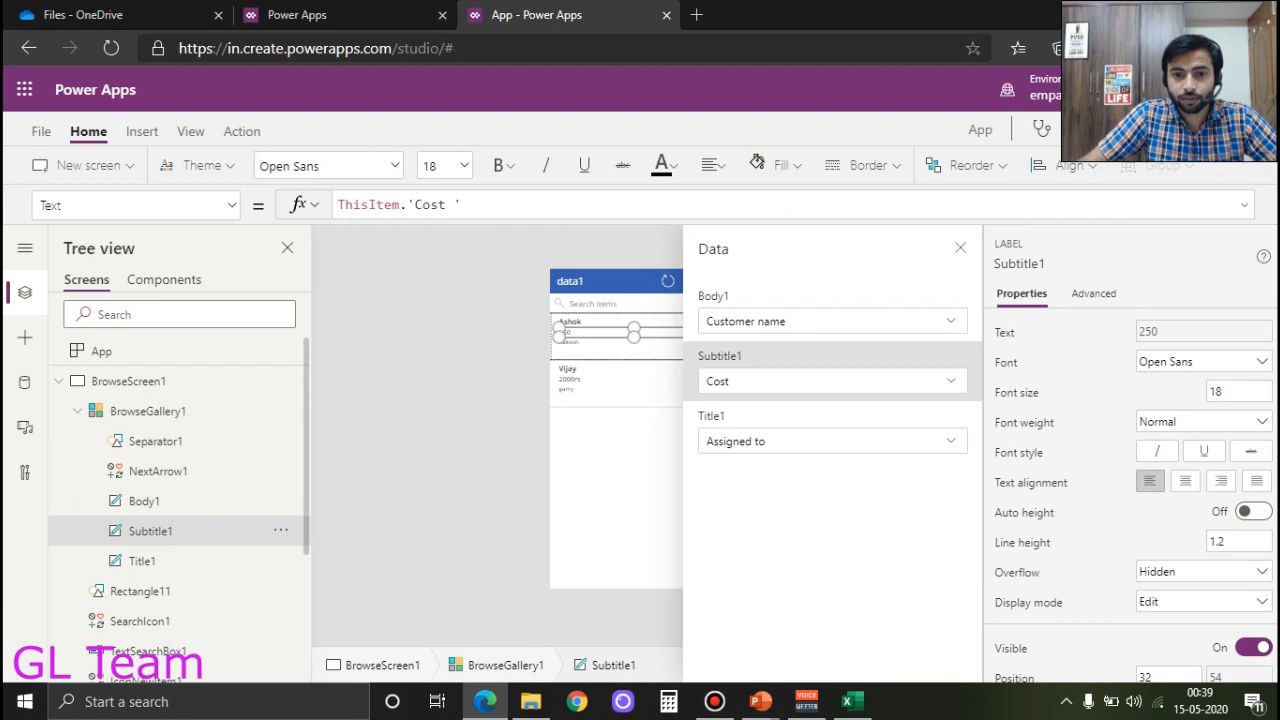
click(832, 381)
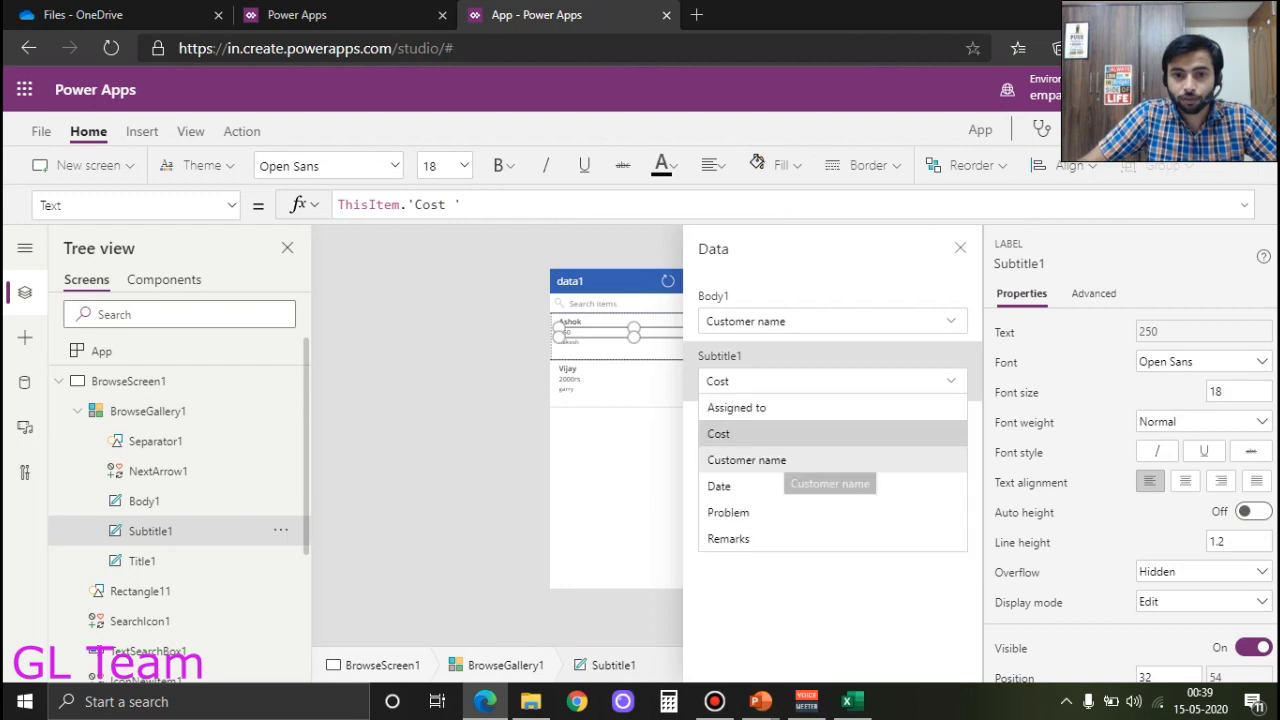
click(790, 460)
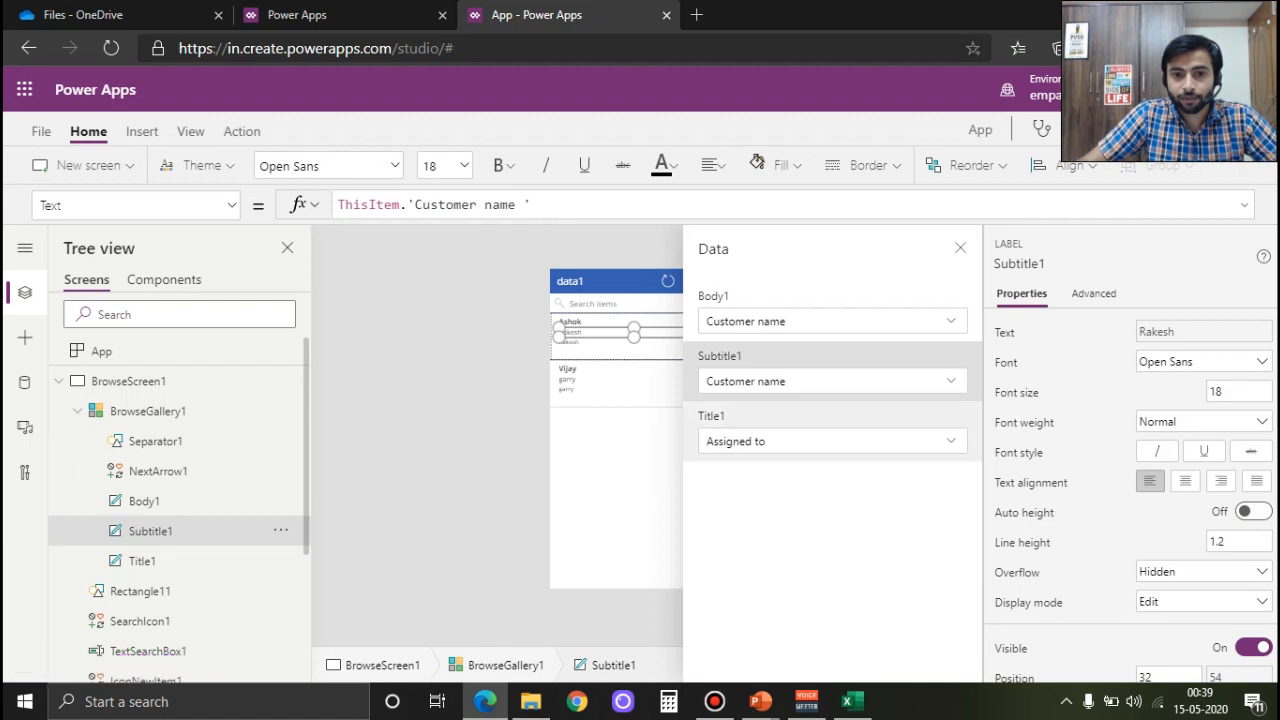
click(832, 420)
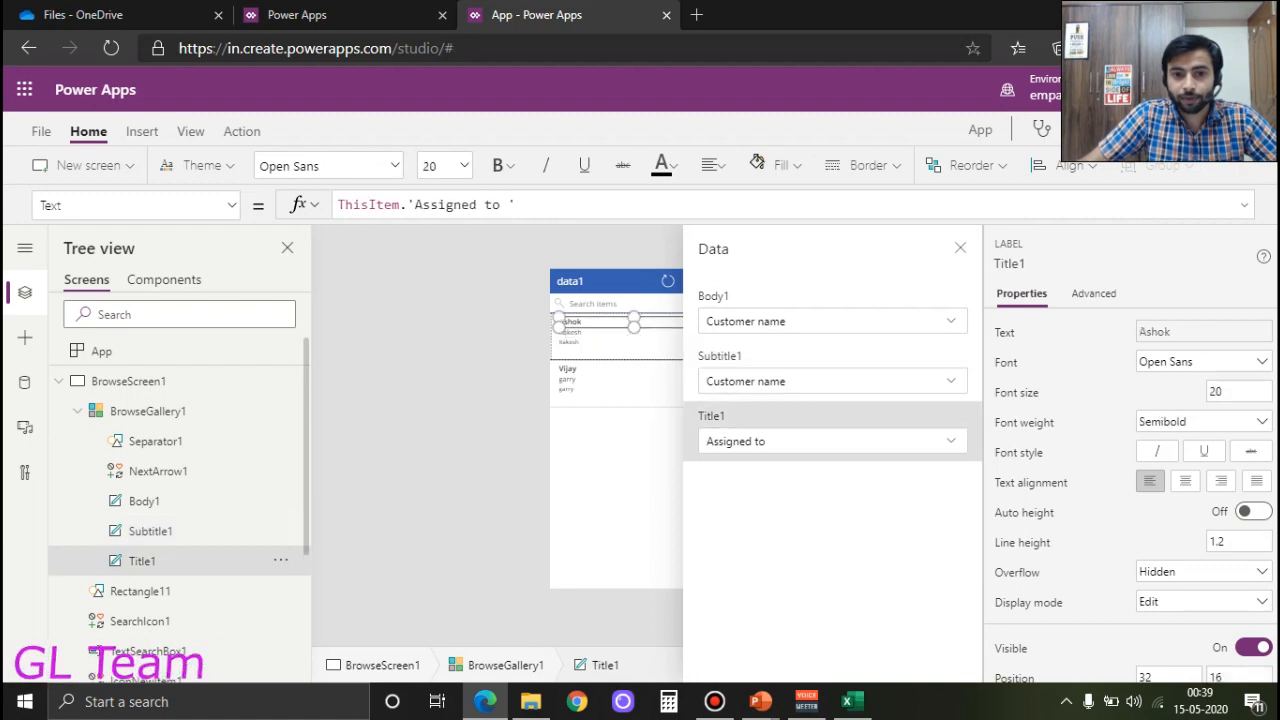
click(832, 441)
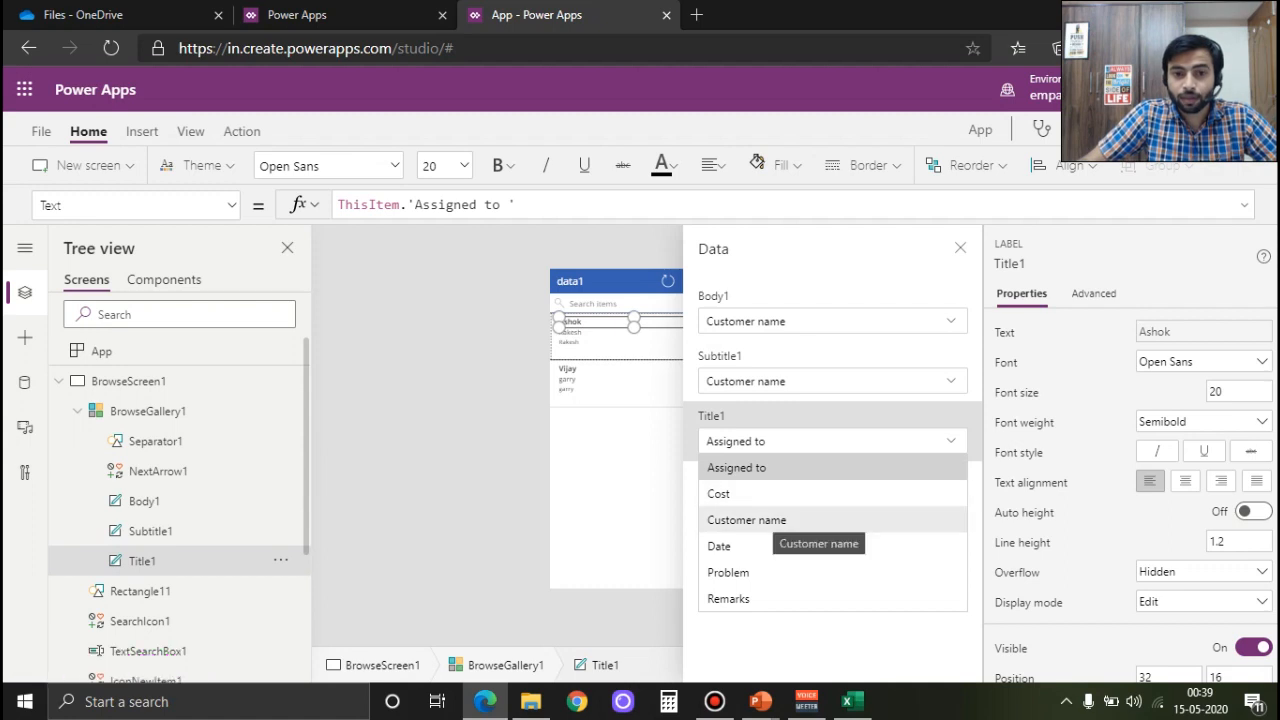
click(730, 493)
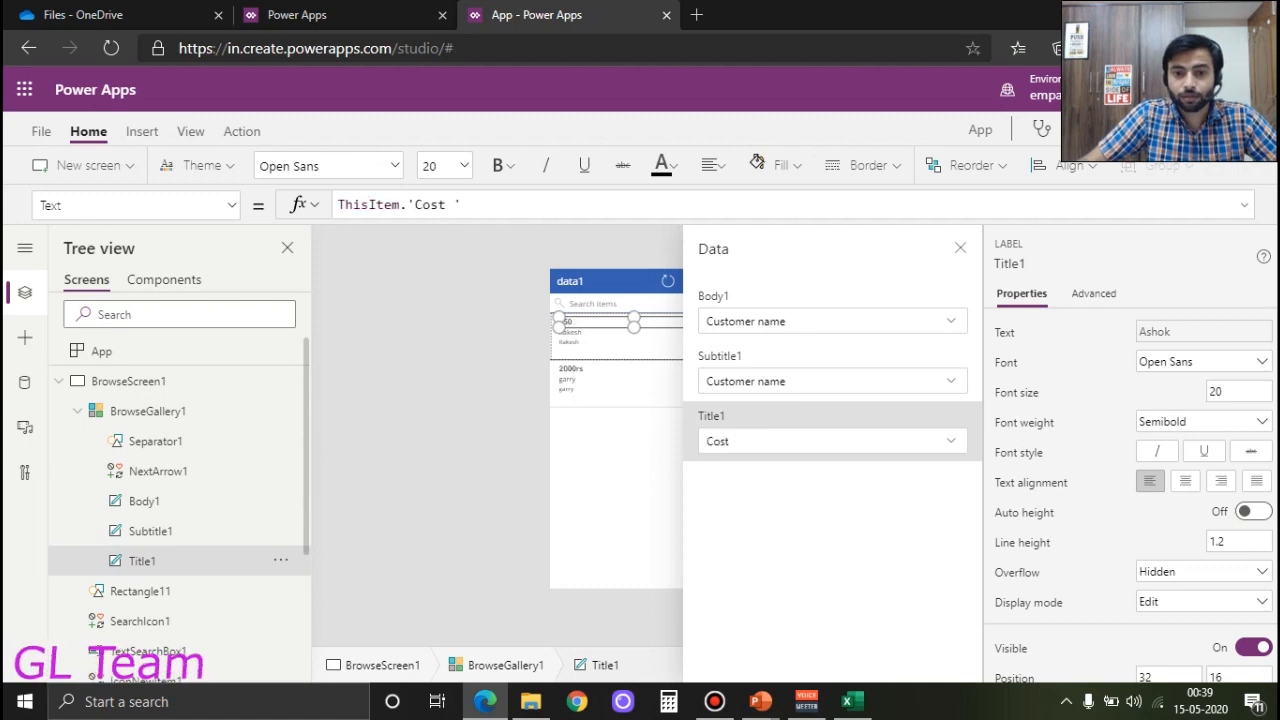
click(564, 332)
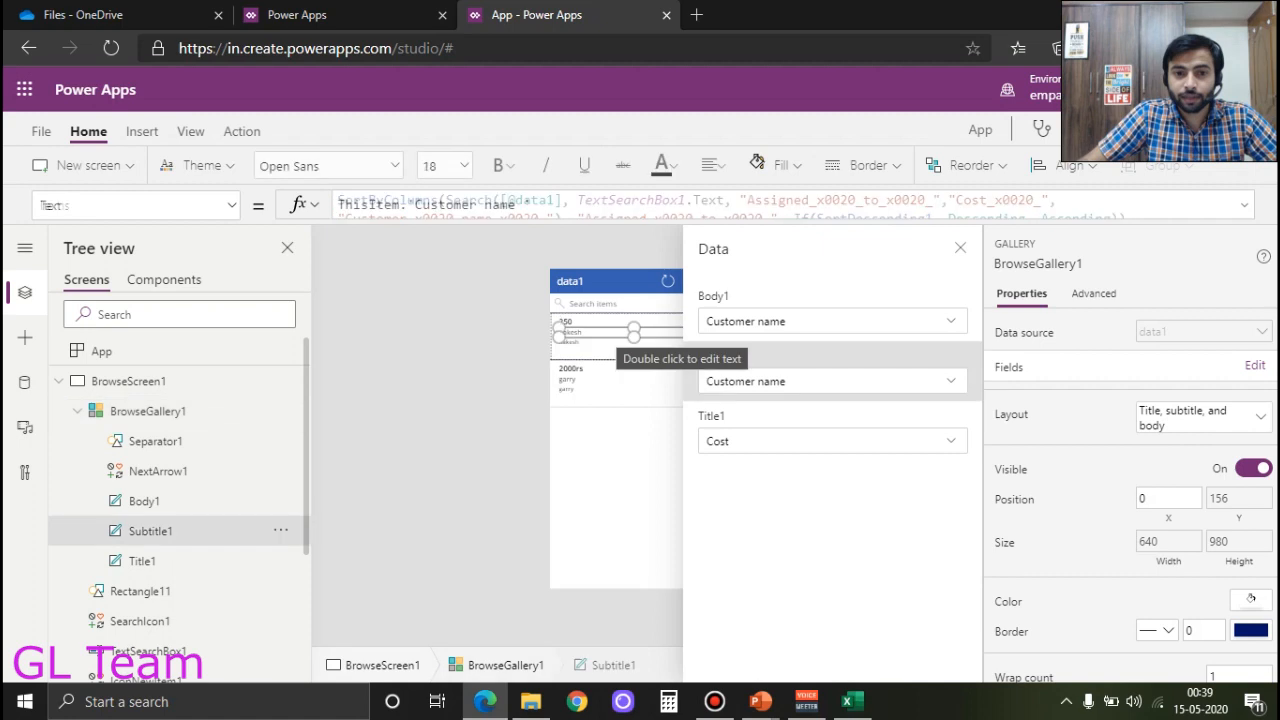
- Assign the Customer name field to the gallery's Title1 and the Assigned to field to Subtitle1
click(950, 441)
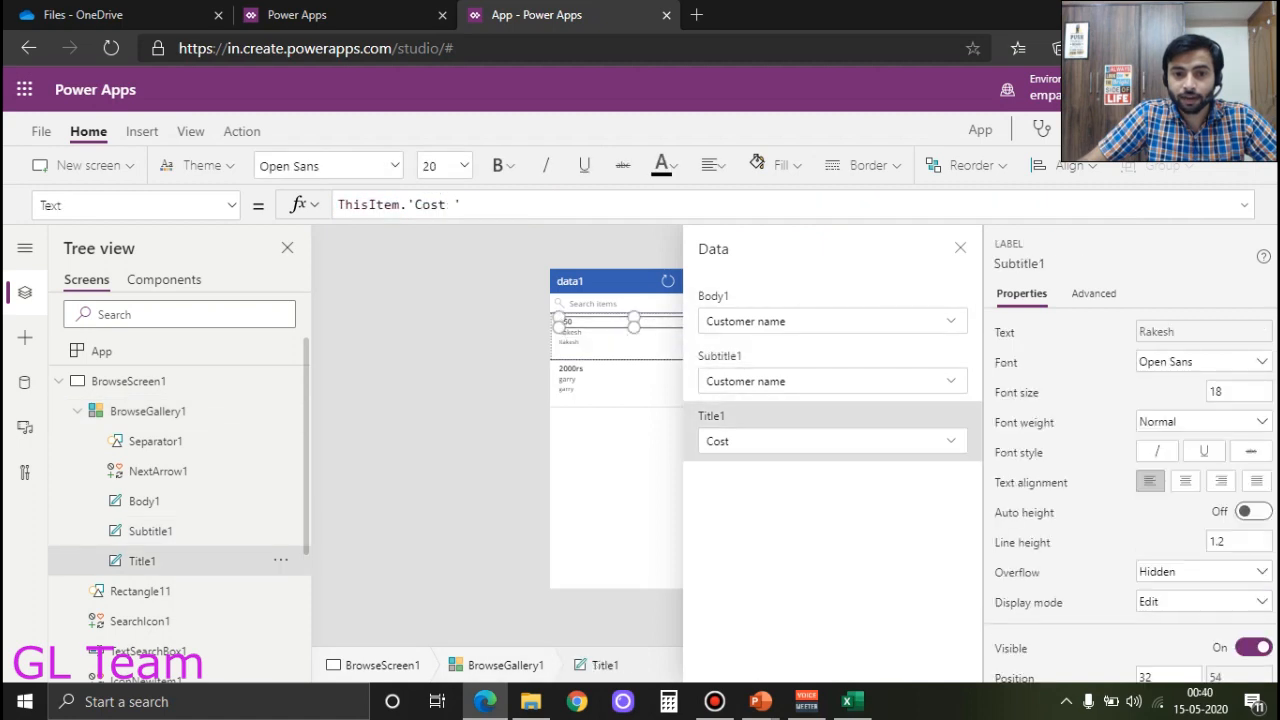
click(950, 441)
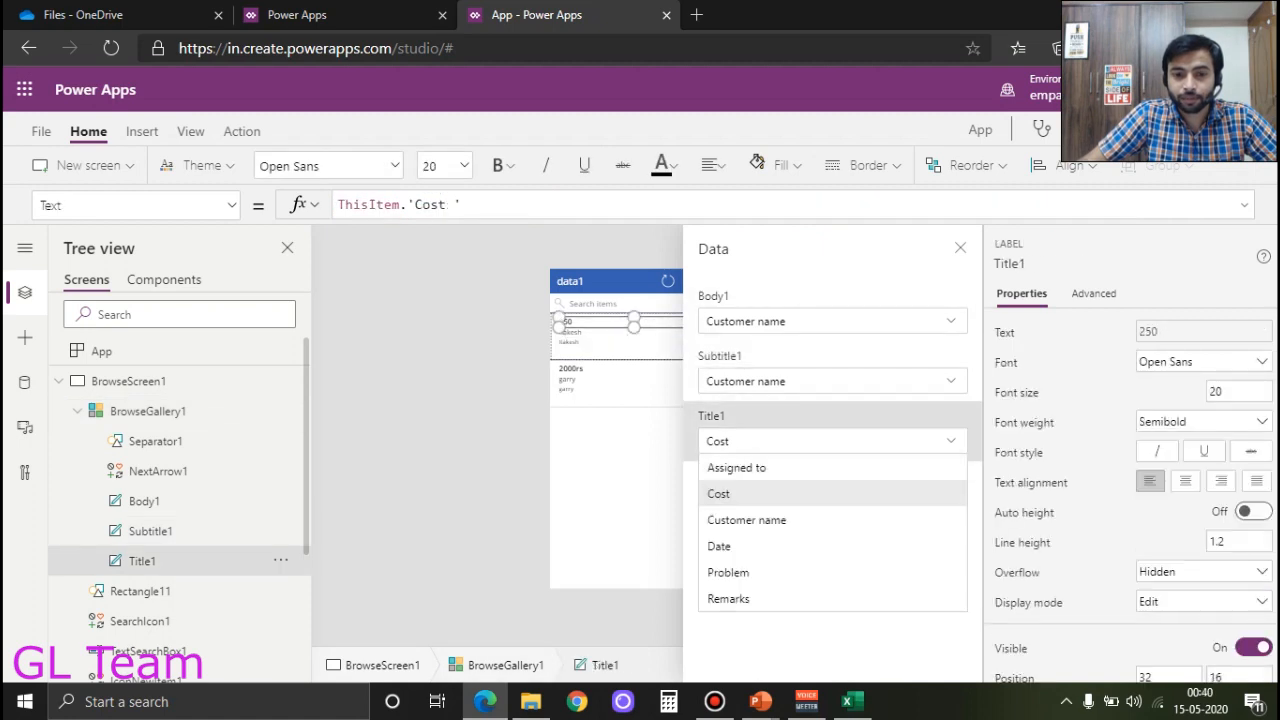
click(746, 520)
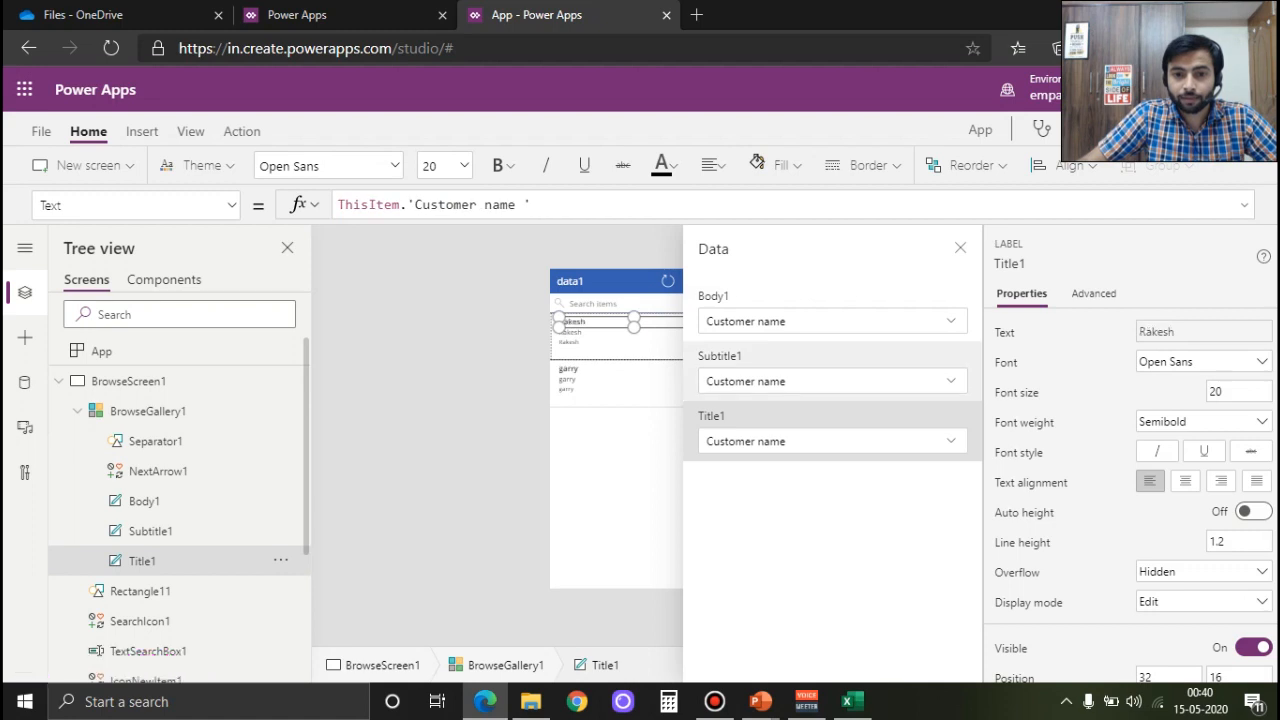
click(950, 381)
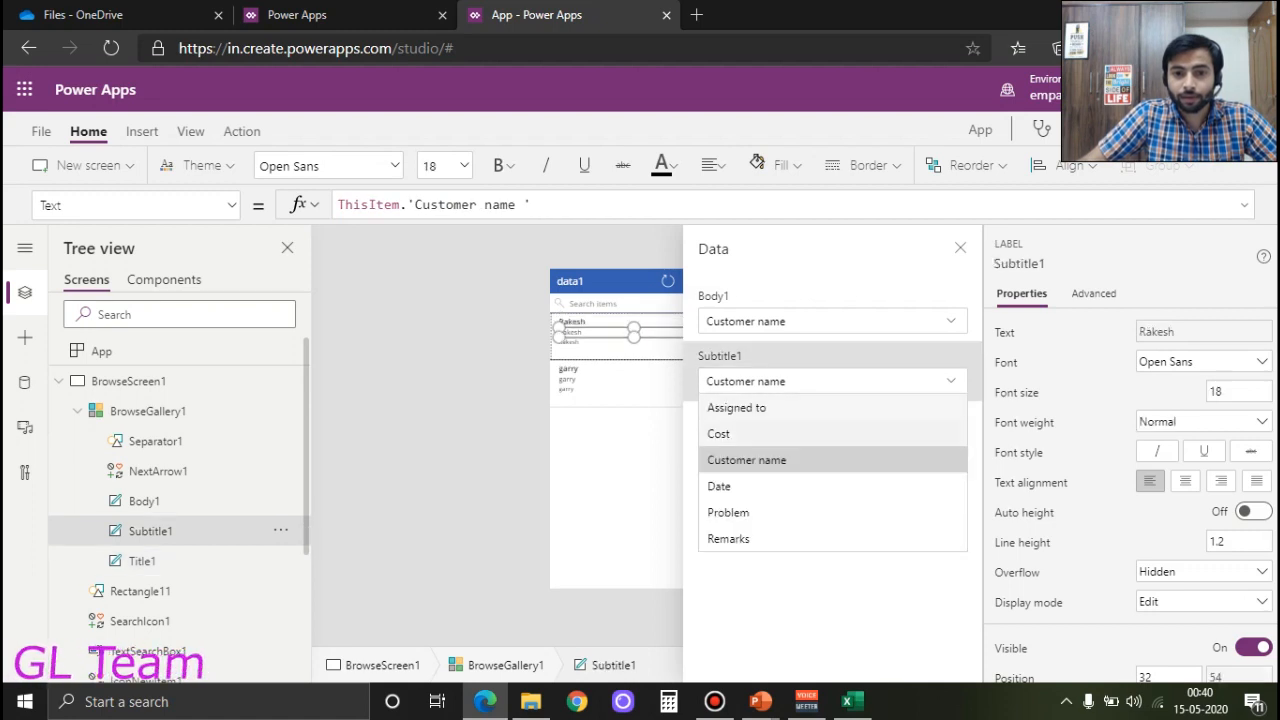
click(737, 406)
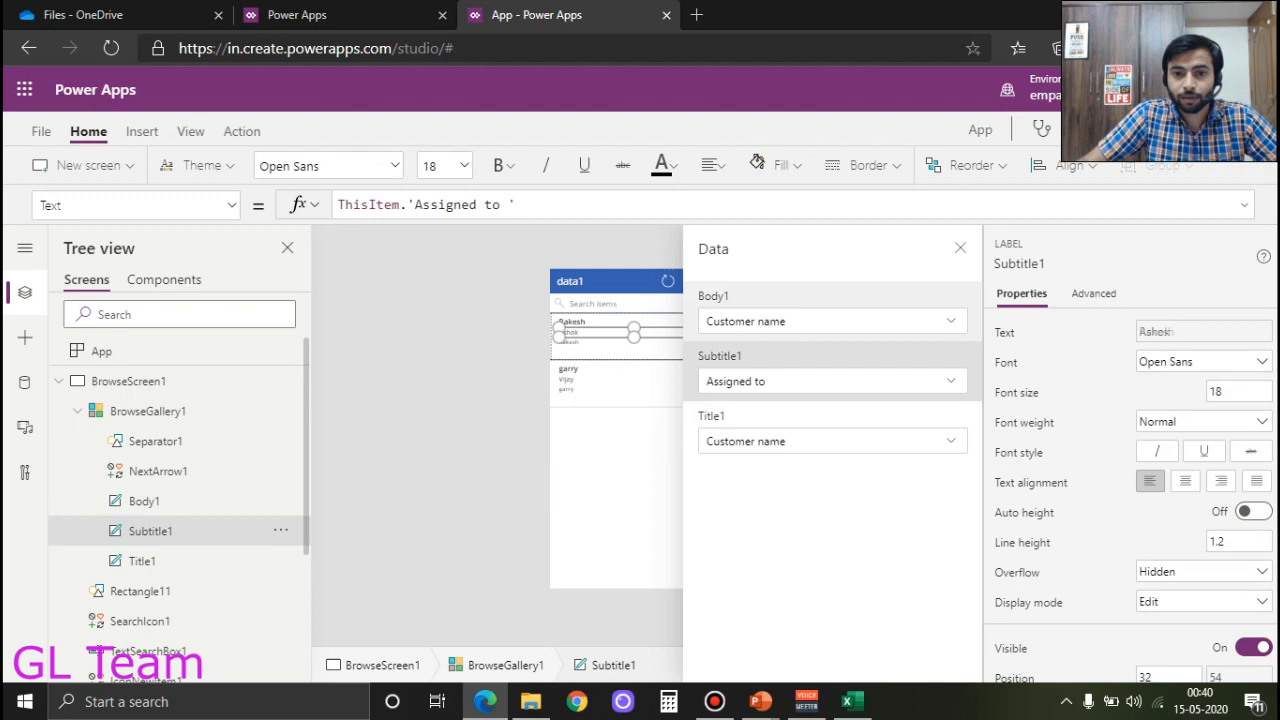
- Assign the Cost field to the gallery's Body1 and close the field settings
click(950, 321)
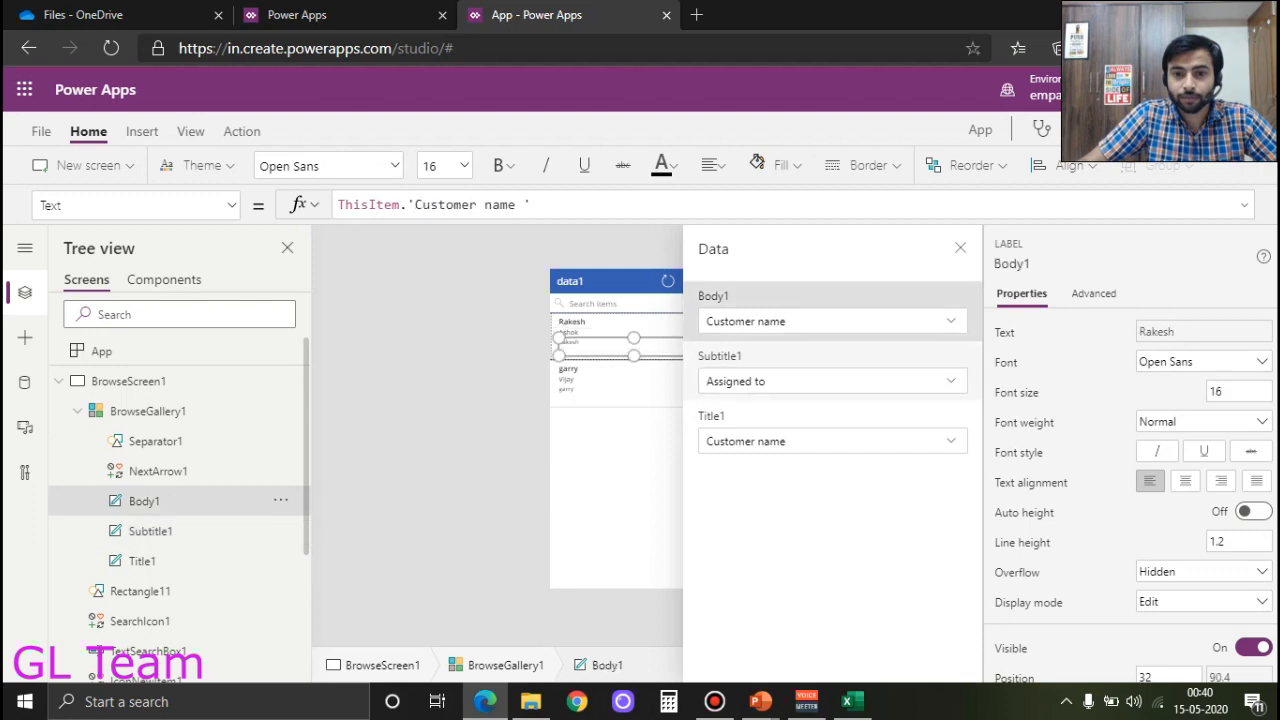
click(830, 321)
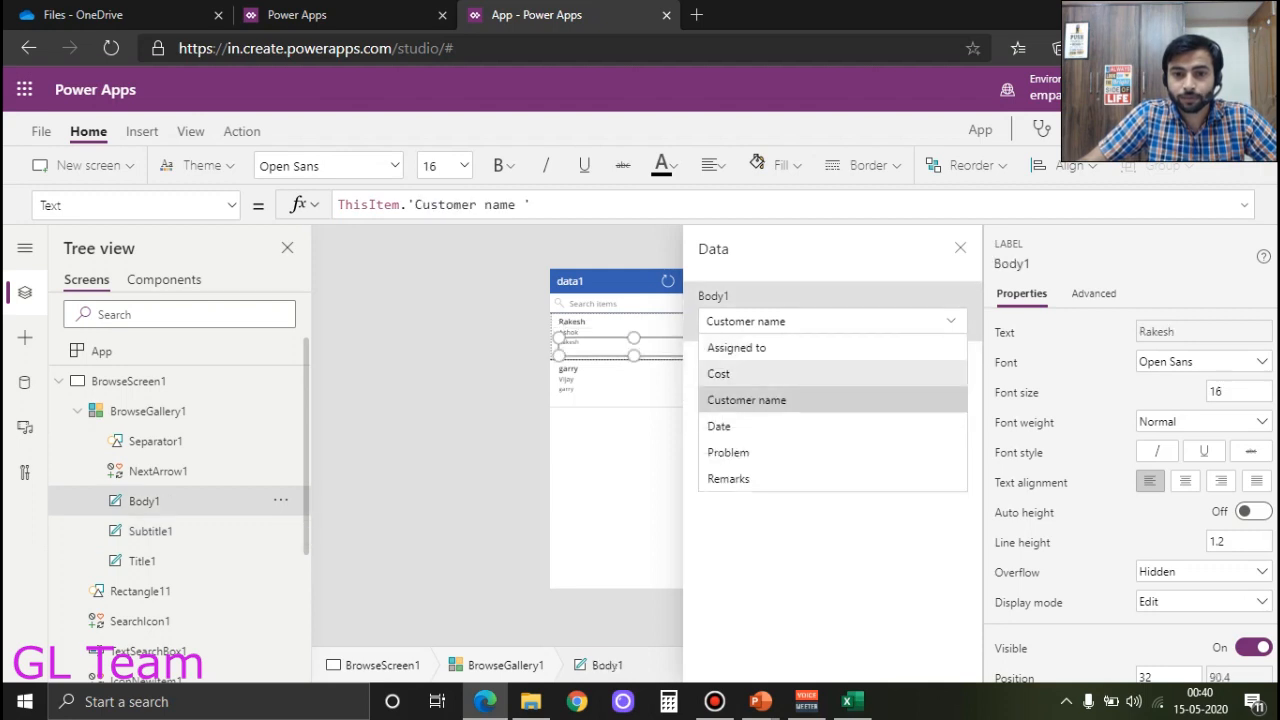
click(760, 371)
click(557, 321)
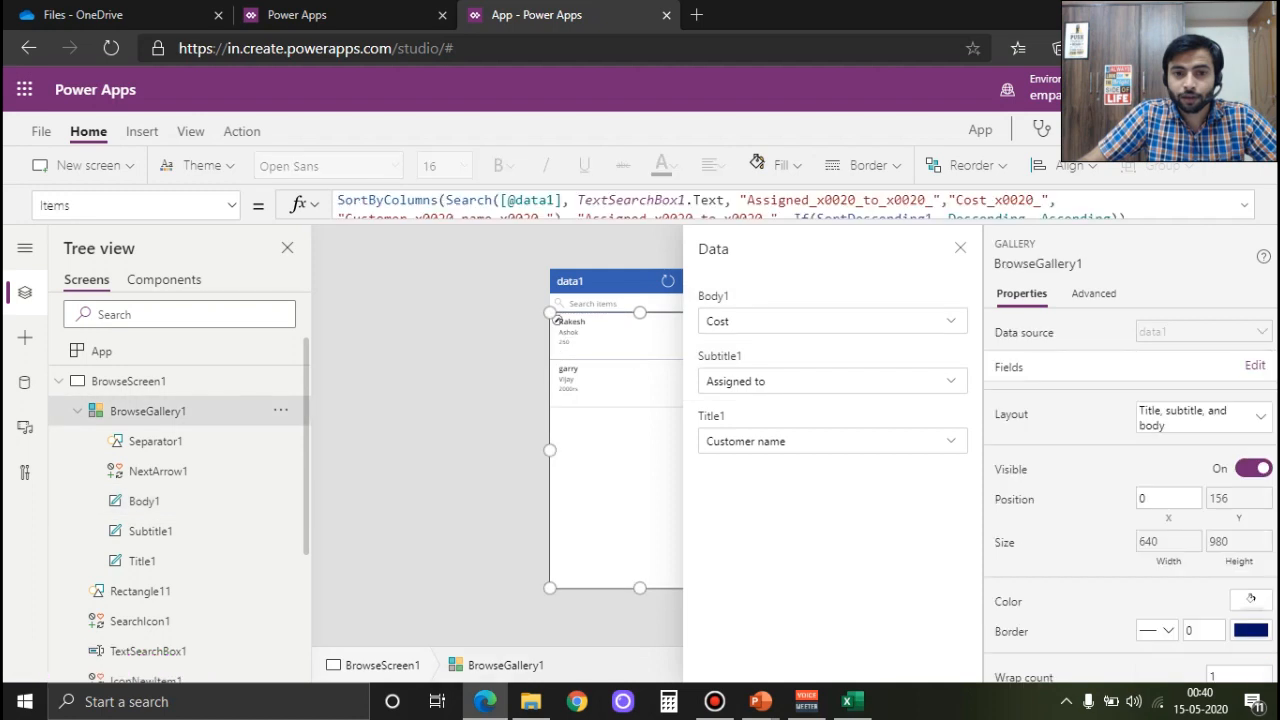
click(960, 248)
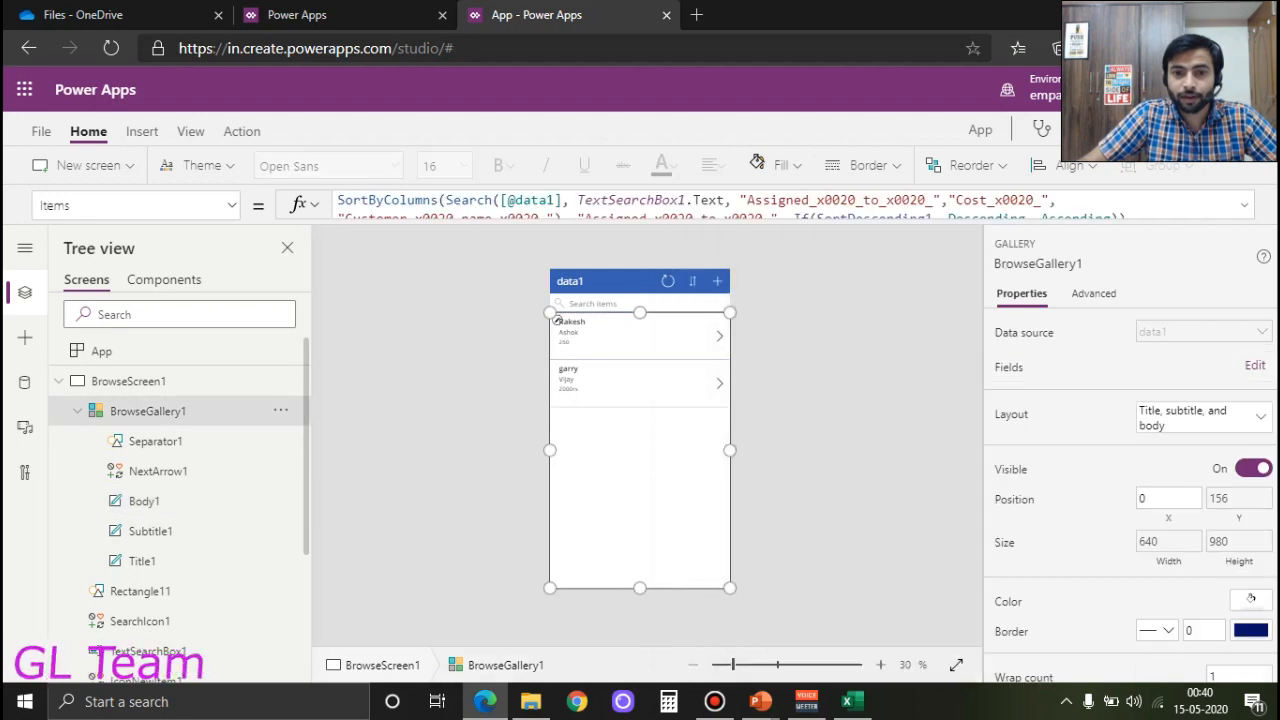
- Preview the app with the rearranged gallery, examine the first item's details and return to the list
key(F5)
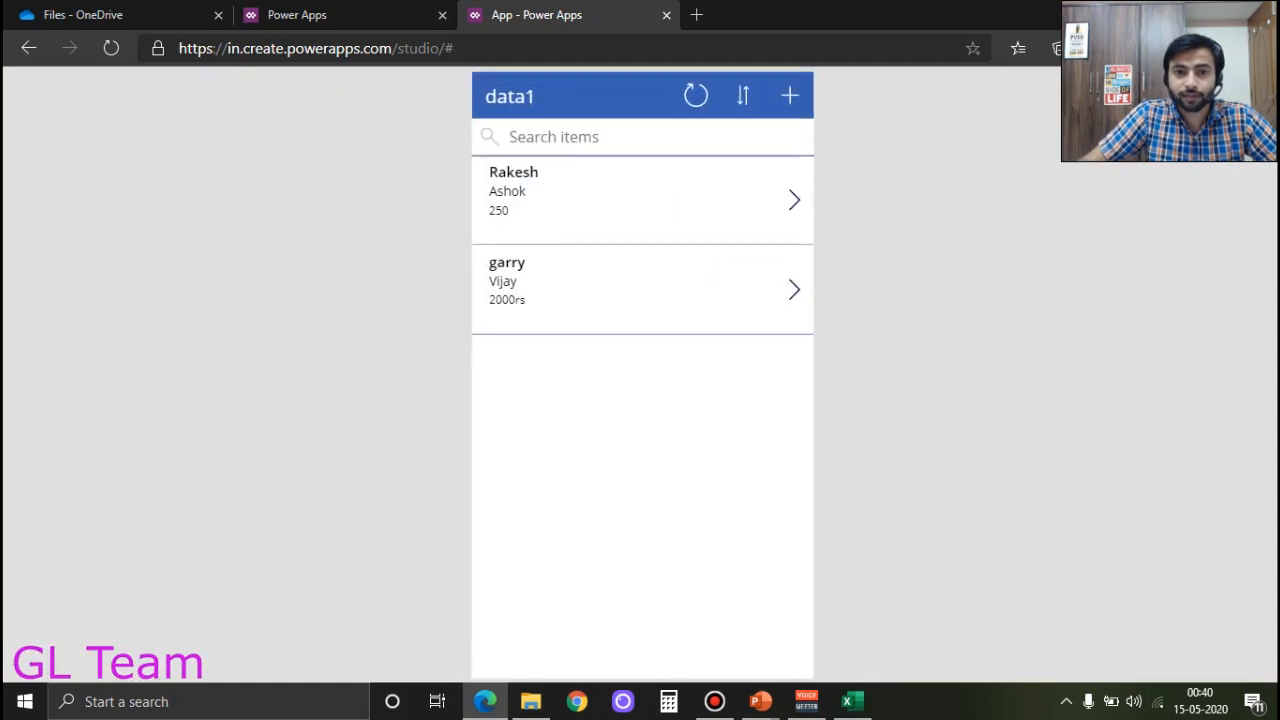
drag(497, 172, 540, 172)
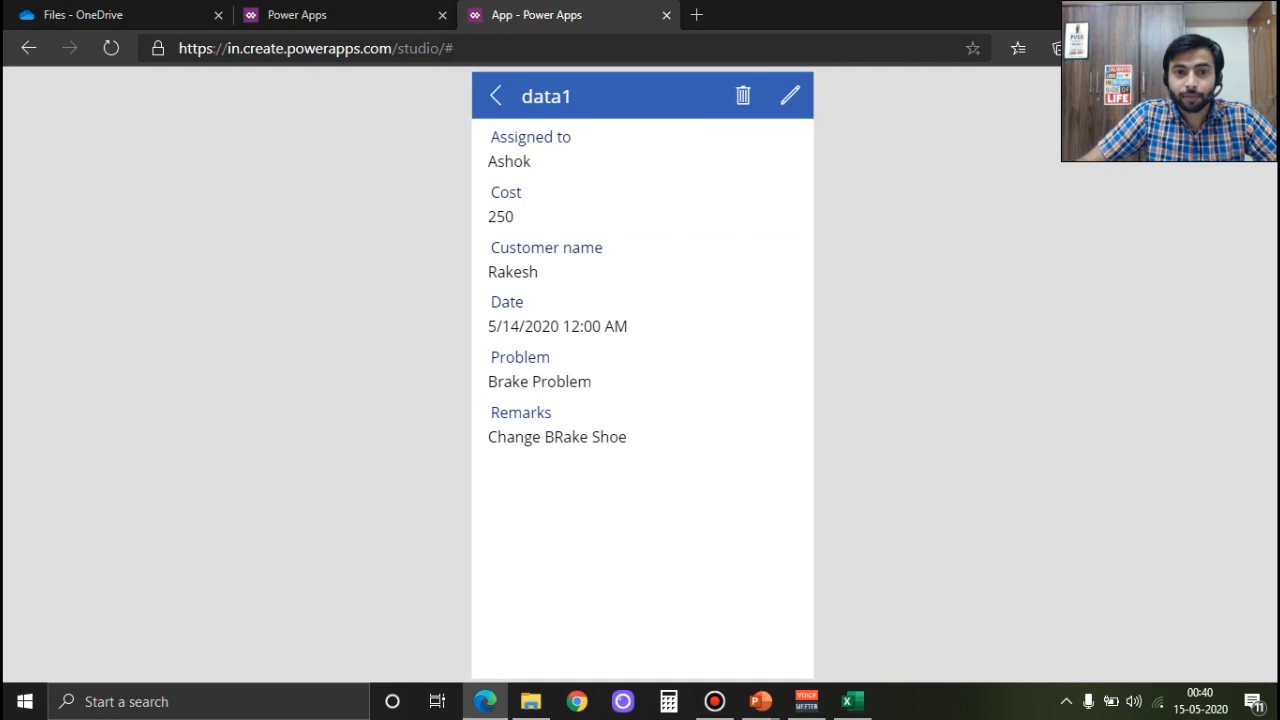
drag(532, 162, 490, 139)
click(520, 163)
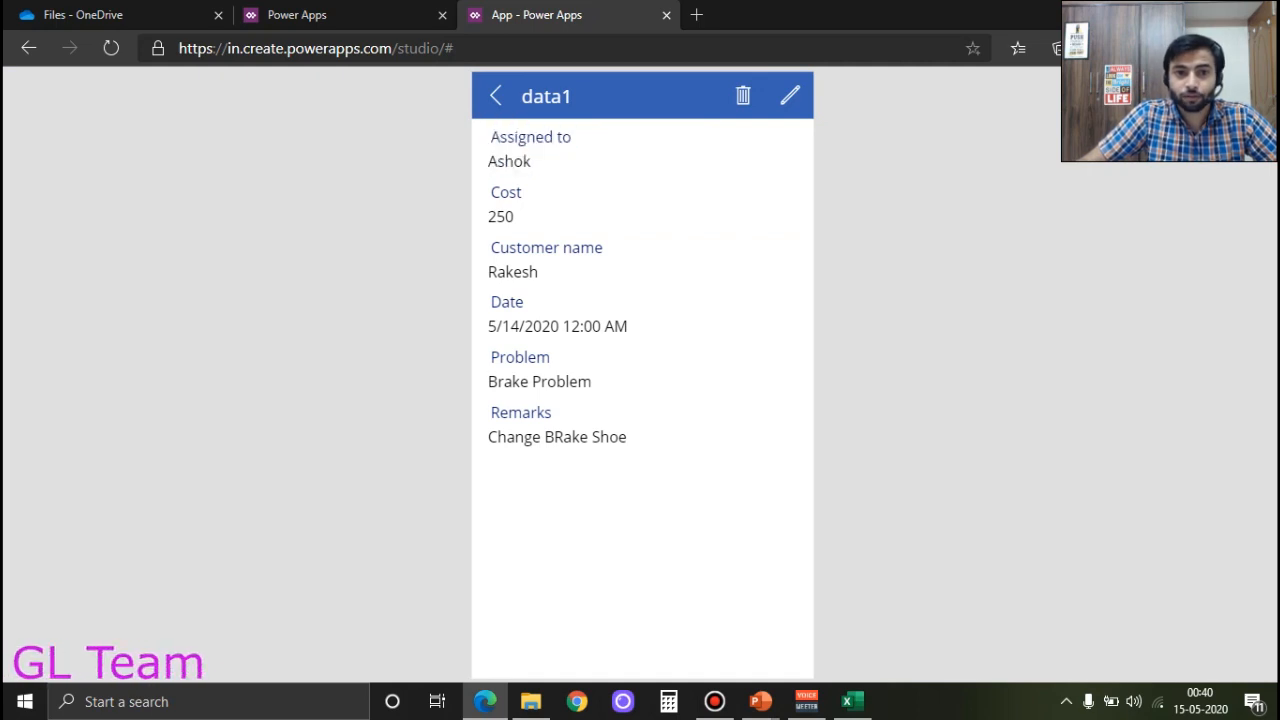
click(495, 95)
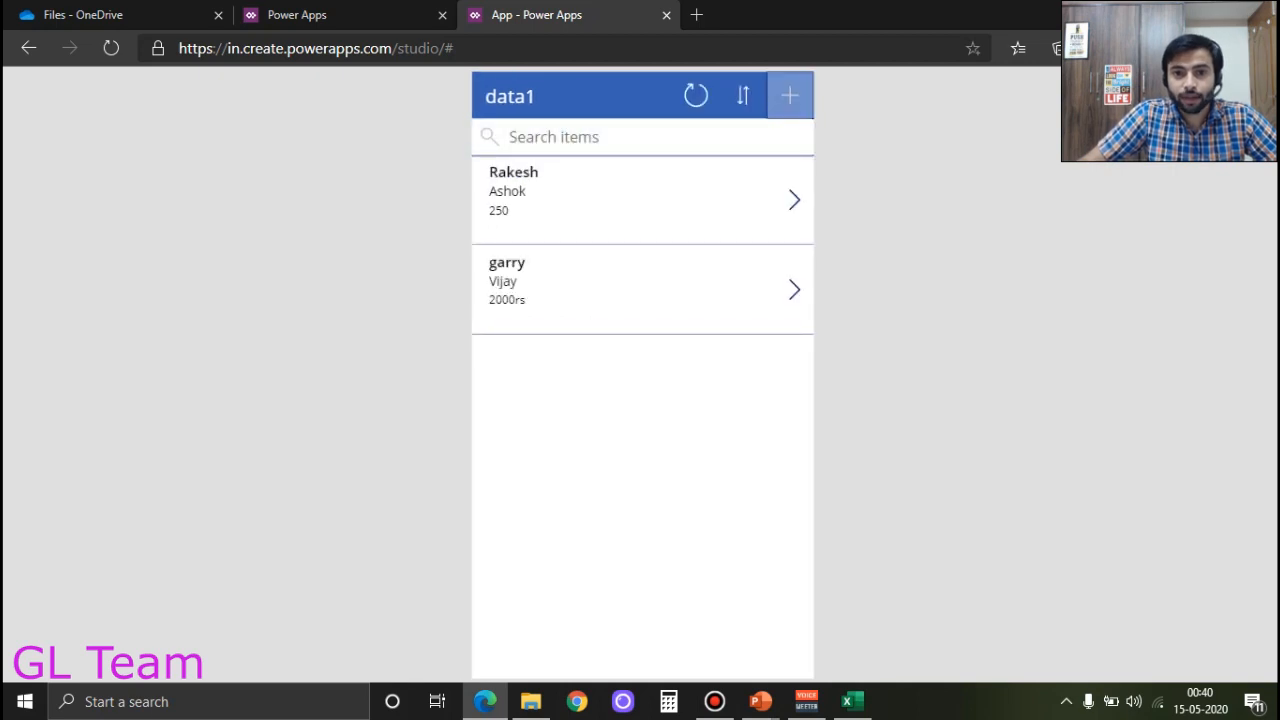
- Look at the blank new-item form in the preview, exit, and examine the controls that make up EditScreen1
click(790, 95)
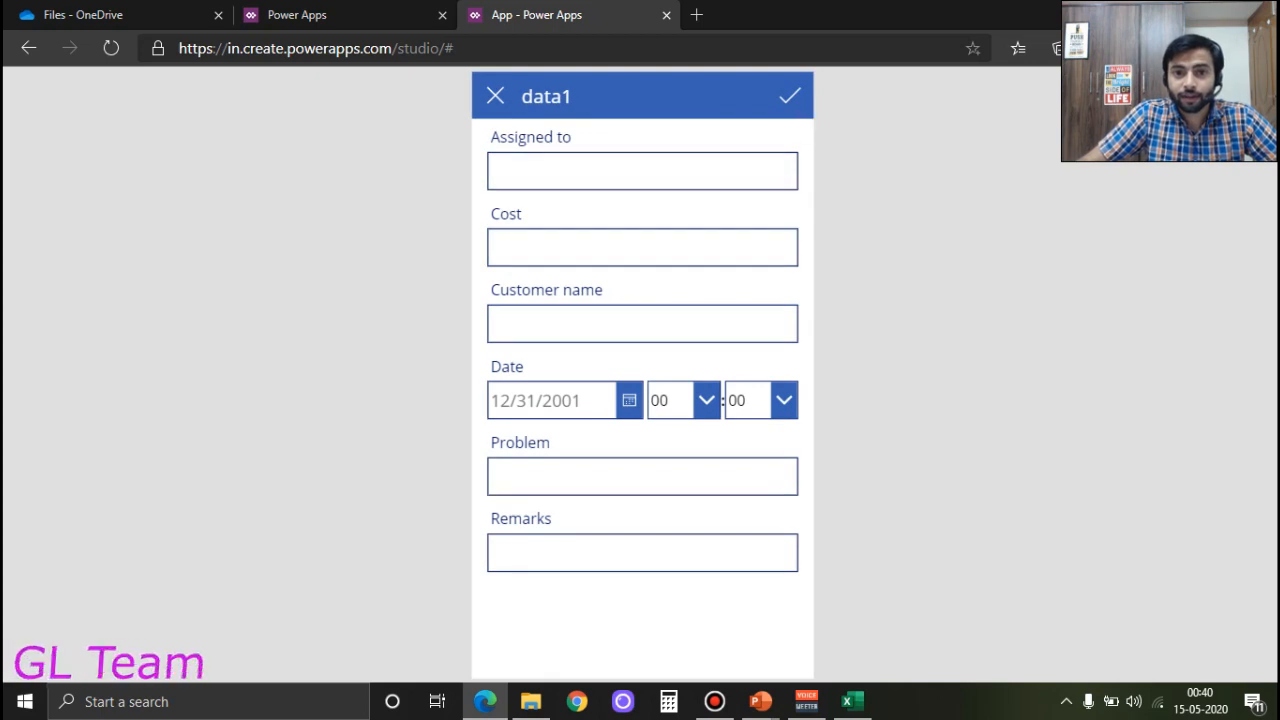
key(Escape)
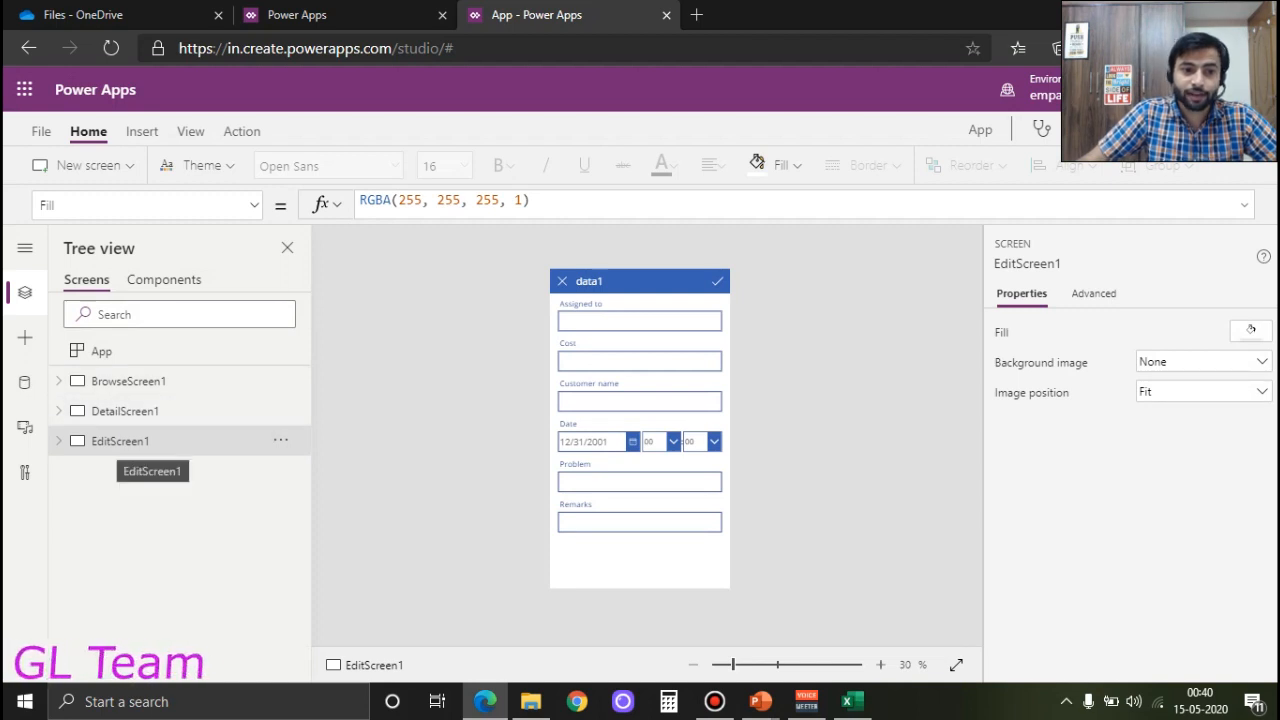
click(59, 441)
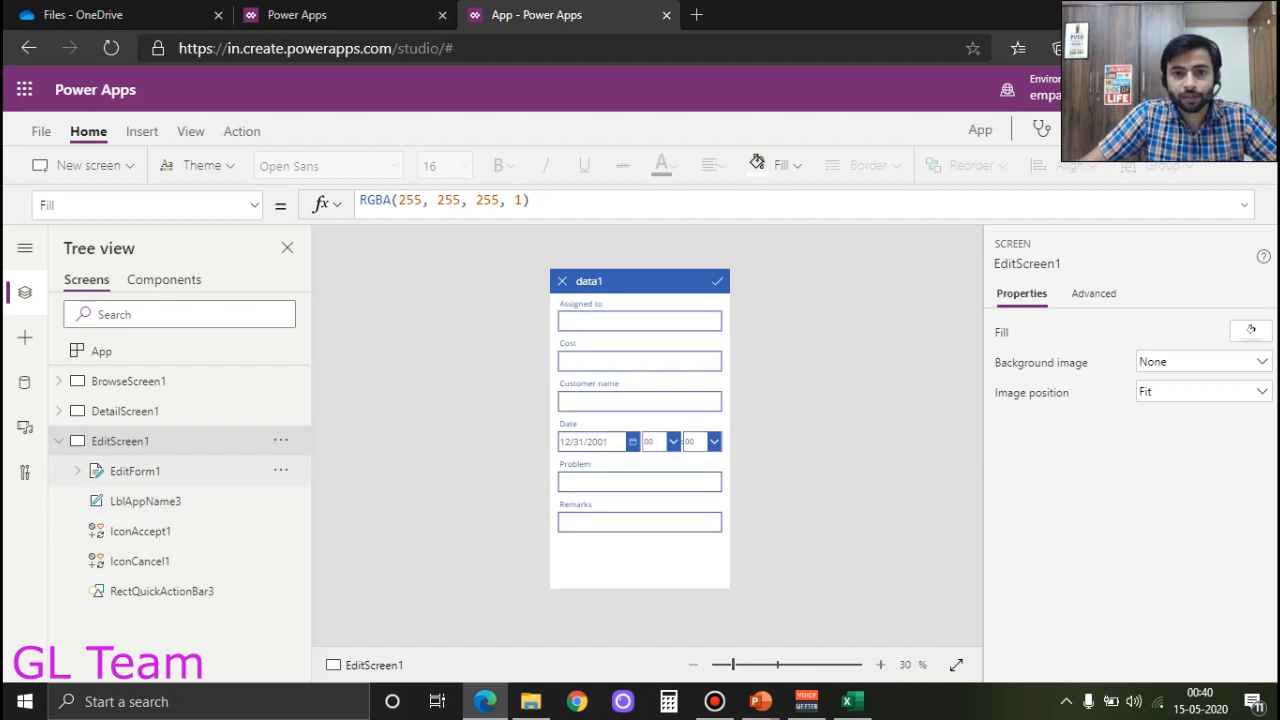
click(59, 441)
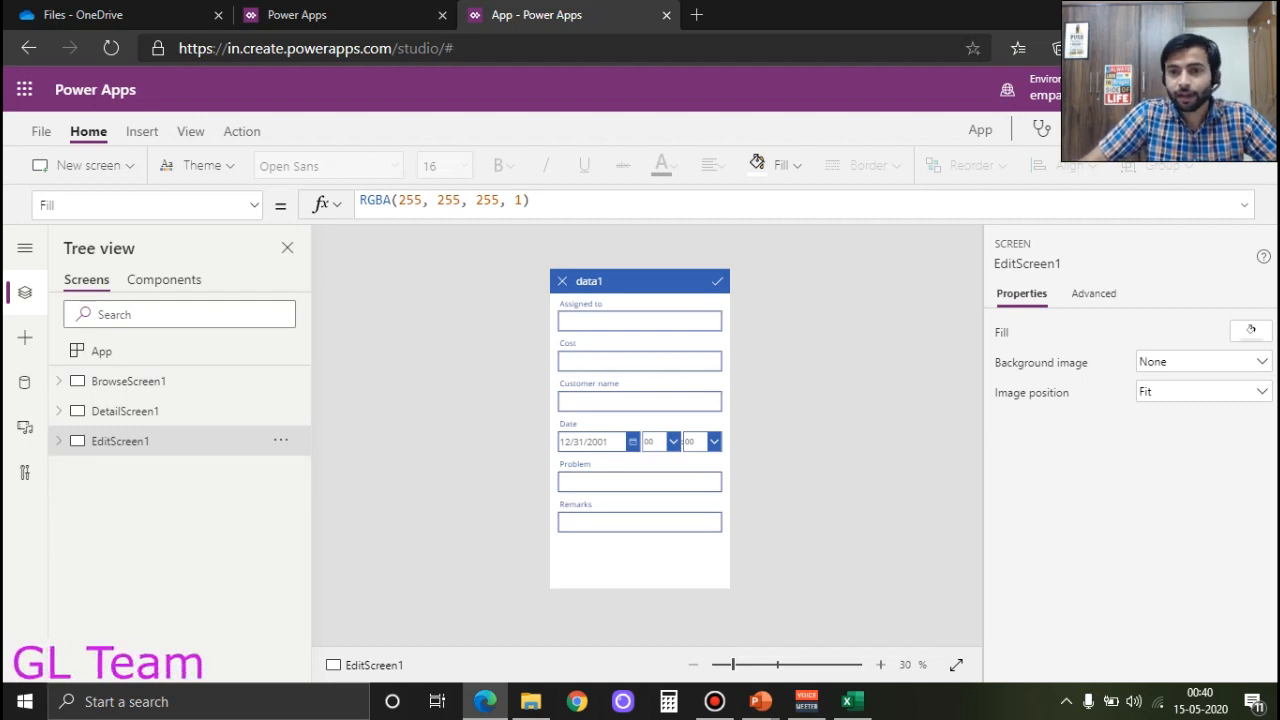
- Preview BrowseScreen1 to check its data1 title and item list, and exit the preview
key(F5)
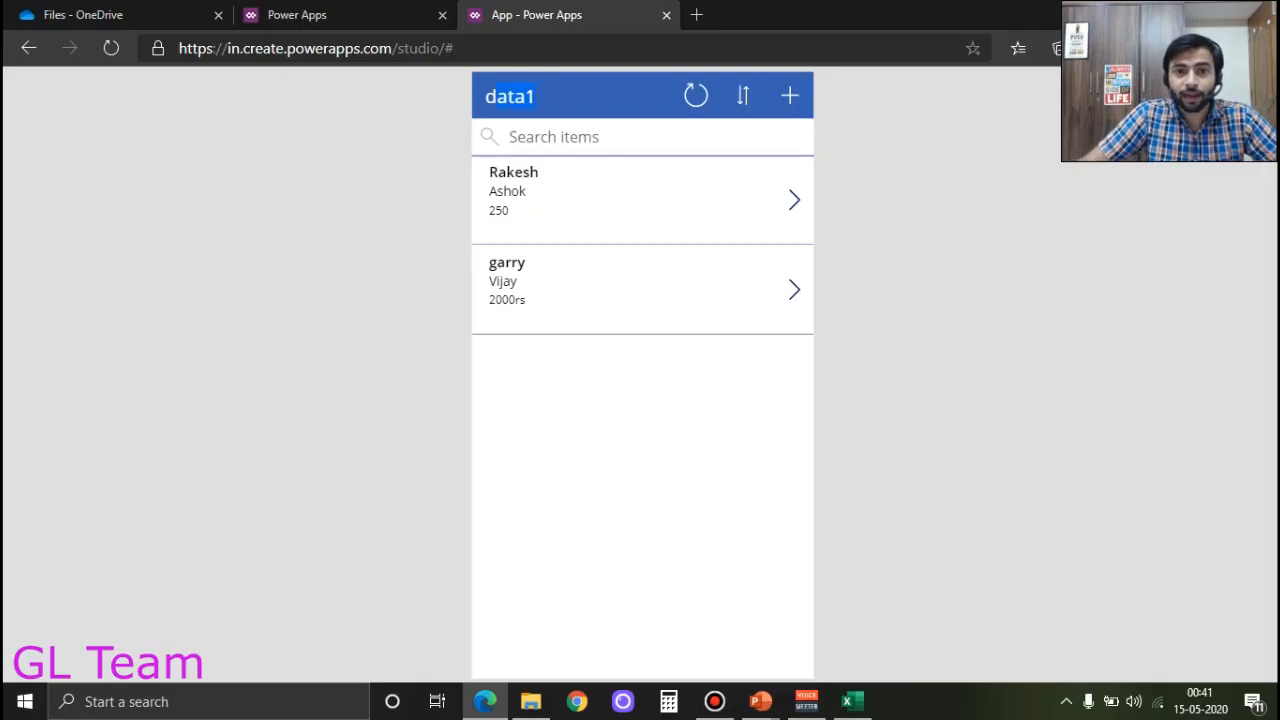
click(540, 97)
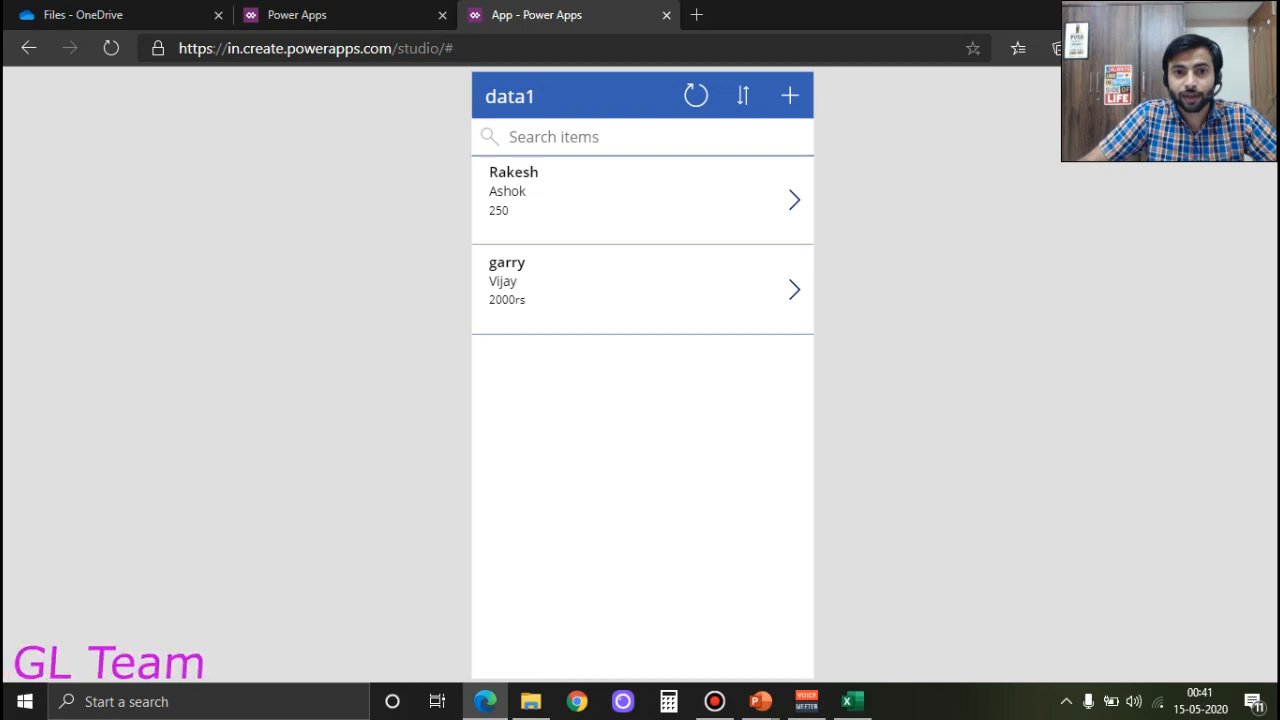
key(Escape)
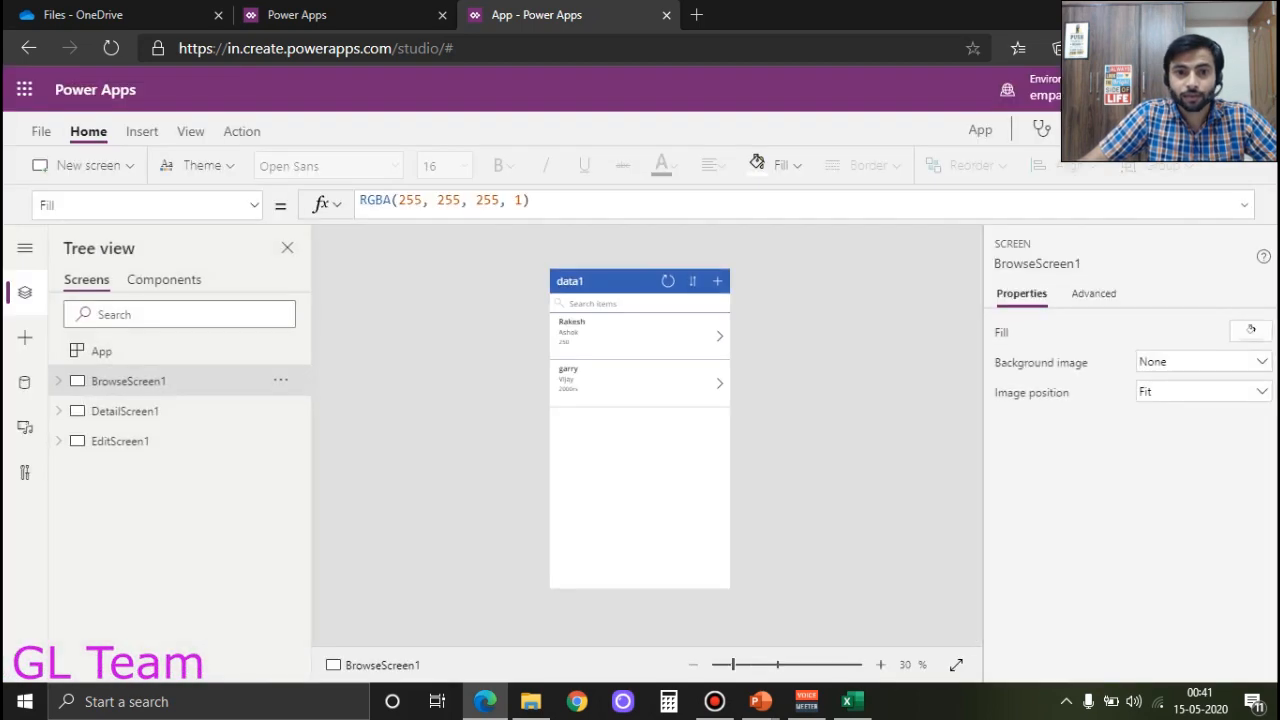
- Change the text of BrowseScreen1's header title label to "Service Details"
click(580, 284)
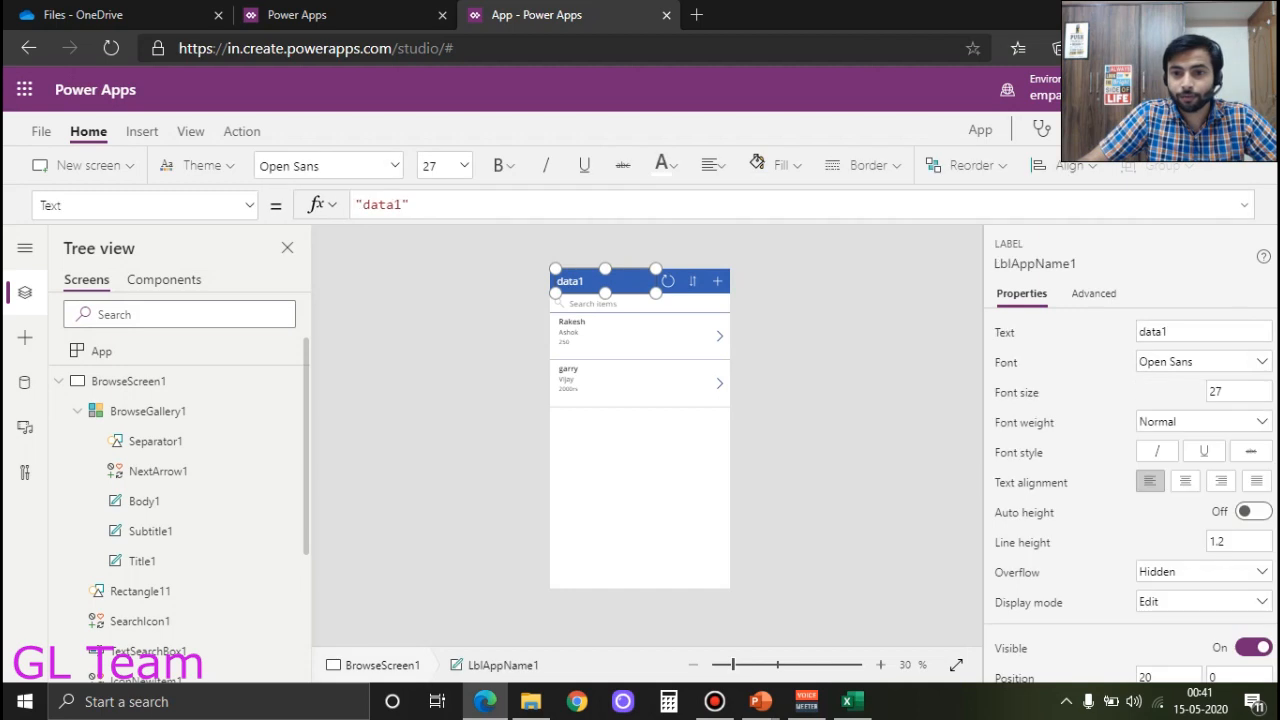
drag(1186, 332, 1136, 332)
key(BackSpace)
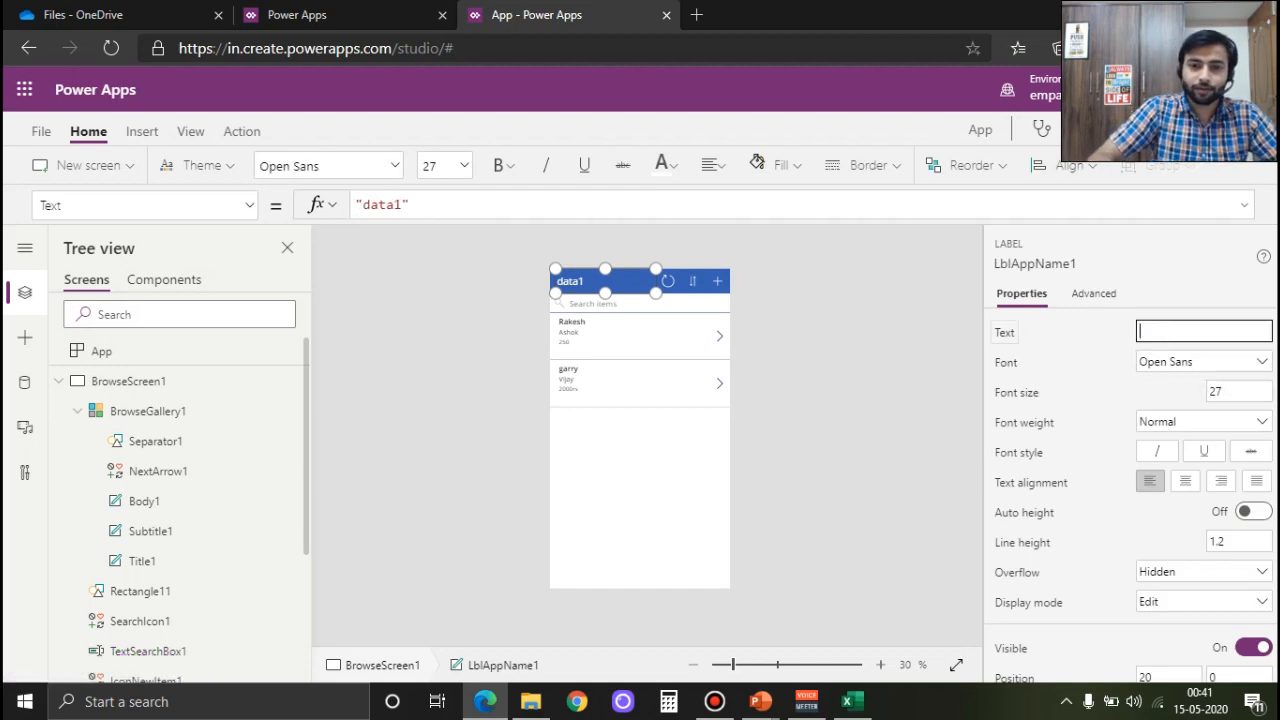
text(Service Details)
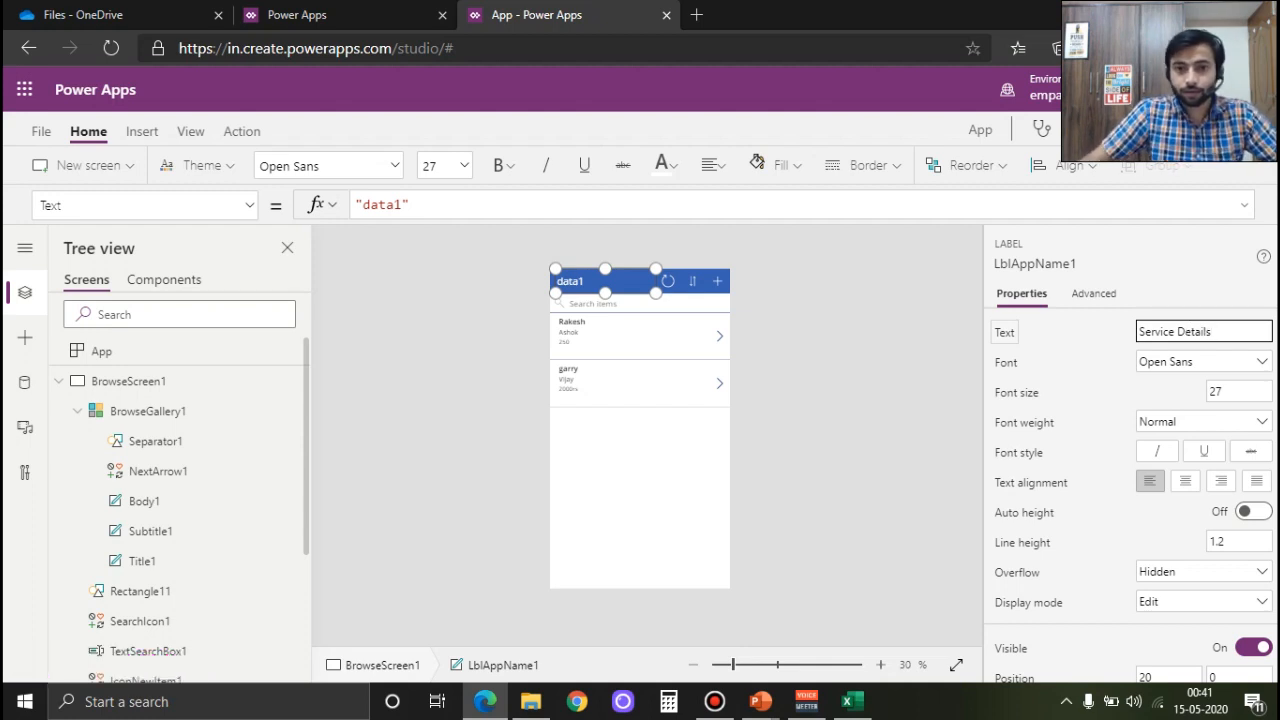
click(850, 400)
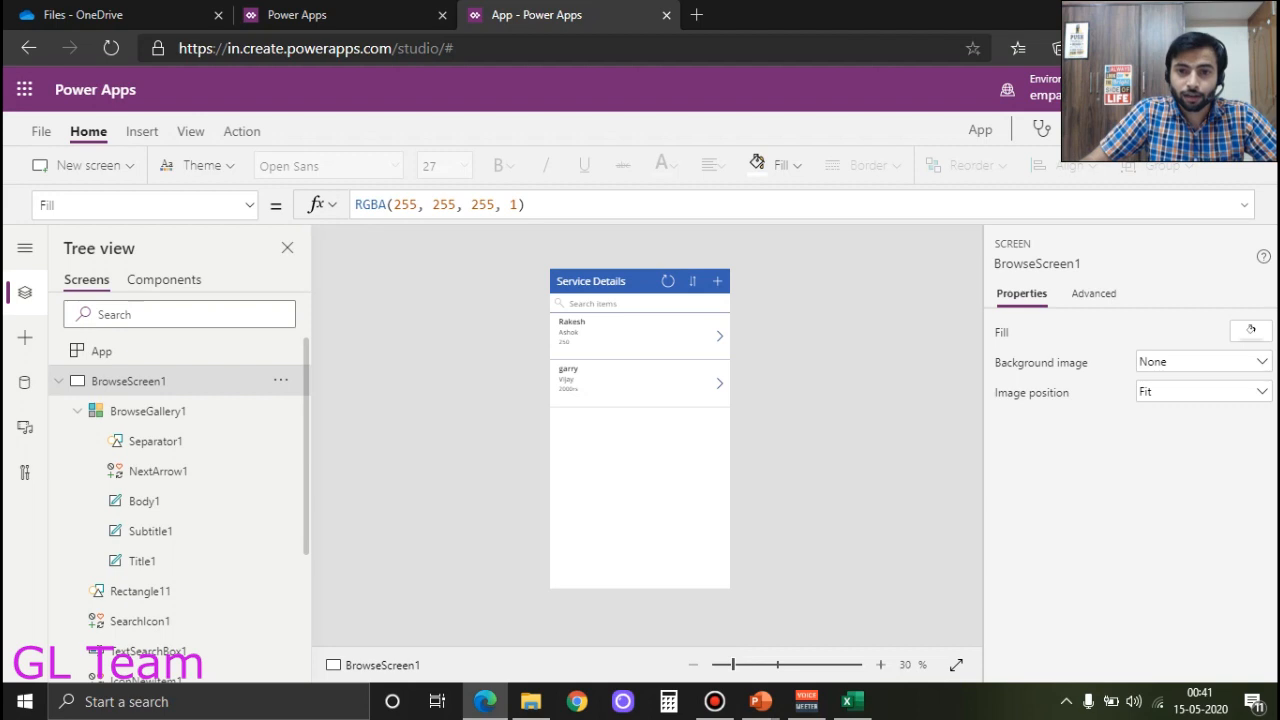
- Test the sort icon in BrowseScreen1's header by toggling the gallery's sort order and switching it back
click(692, 281)
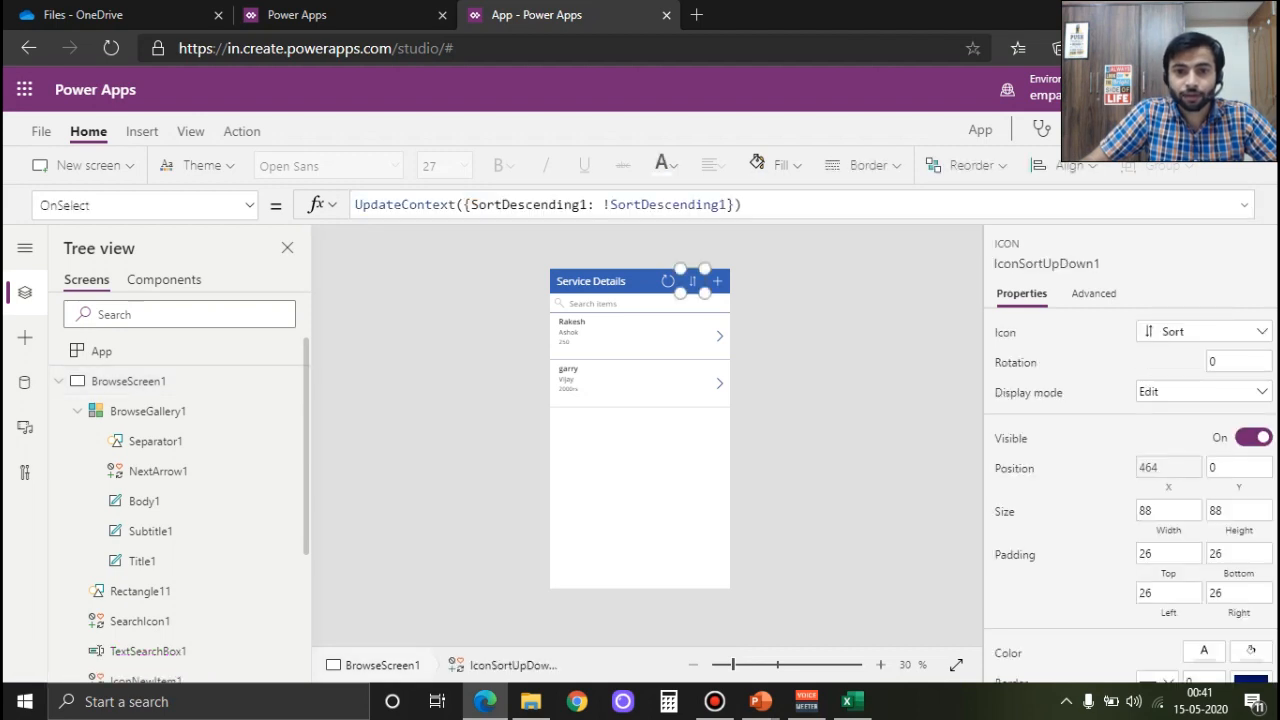
click(557, 320)
click(692, 281)
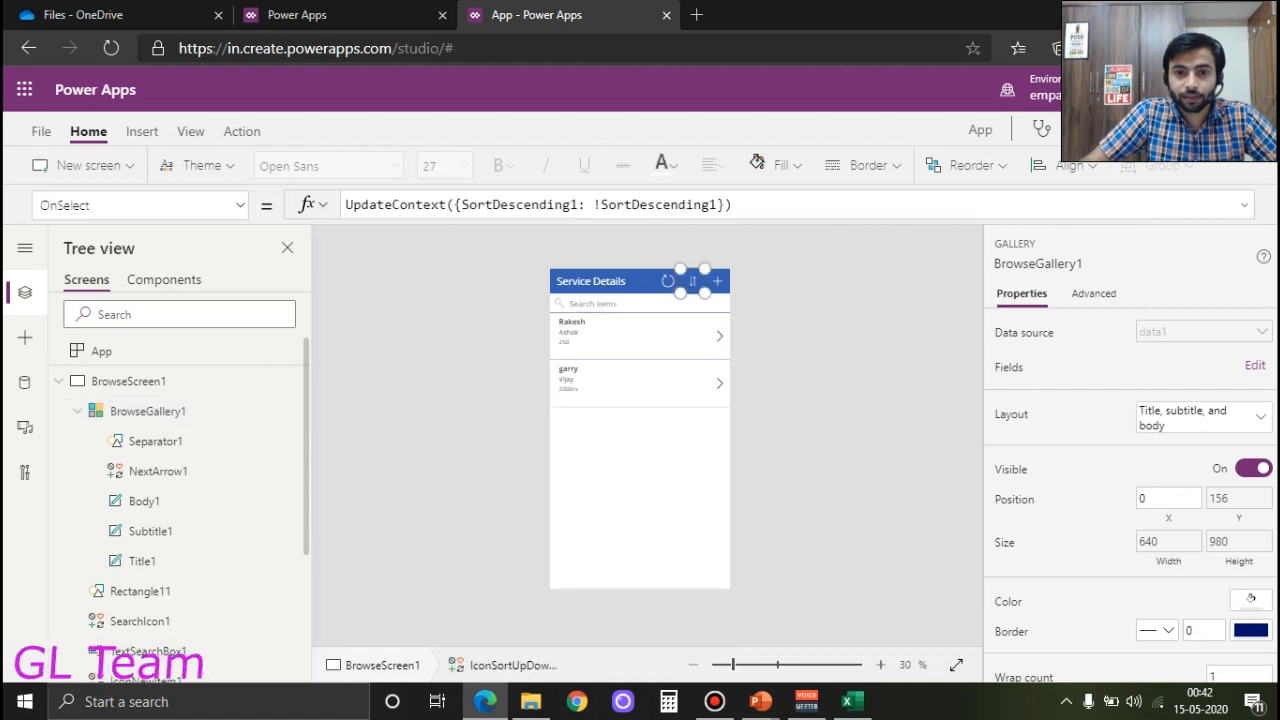
alt+click(692, 281)
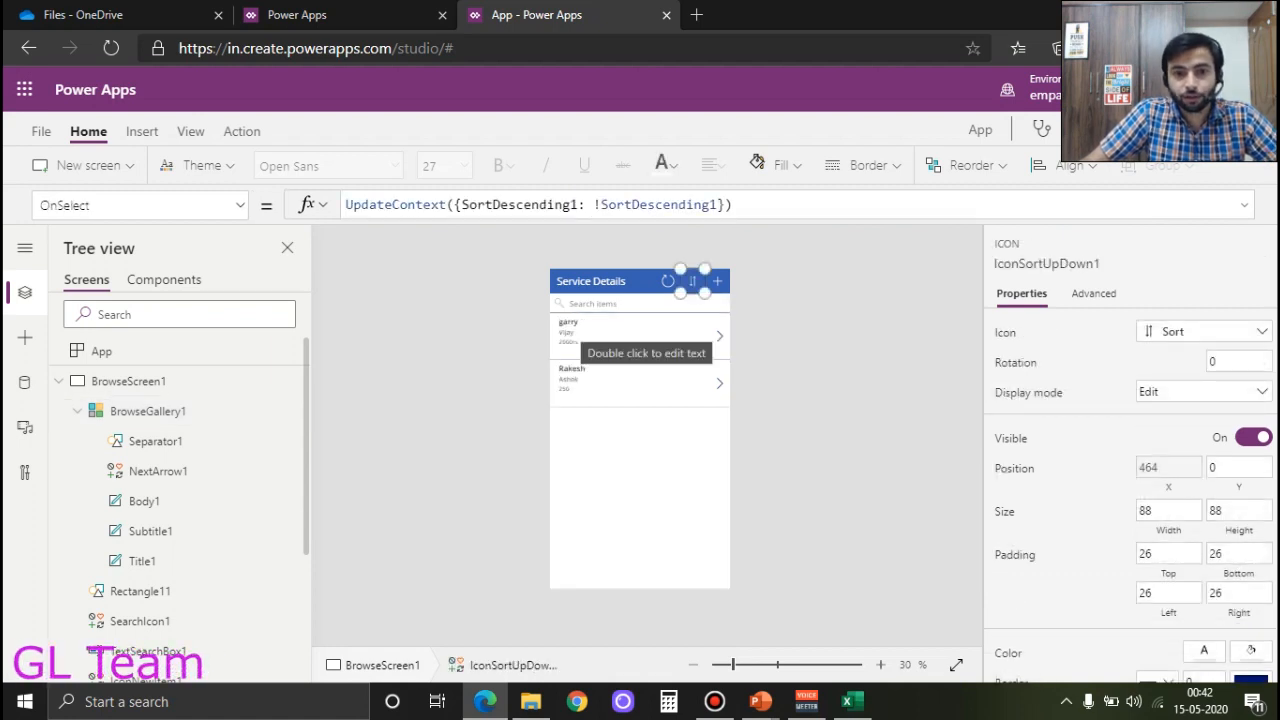
alt+click(692, 281)
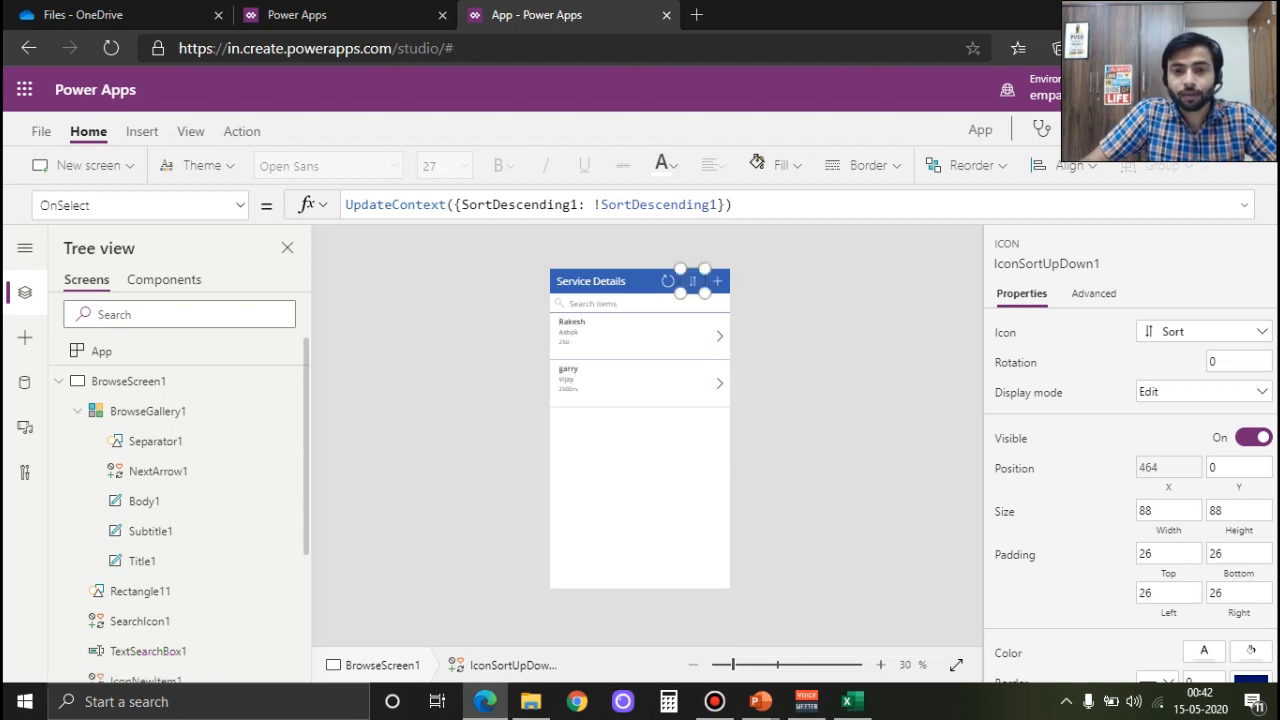
- Examine the header title label's Text formula and the list of its available properties, and deselect the label
click(129, 381)
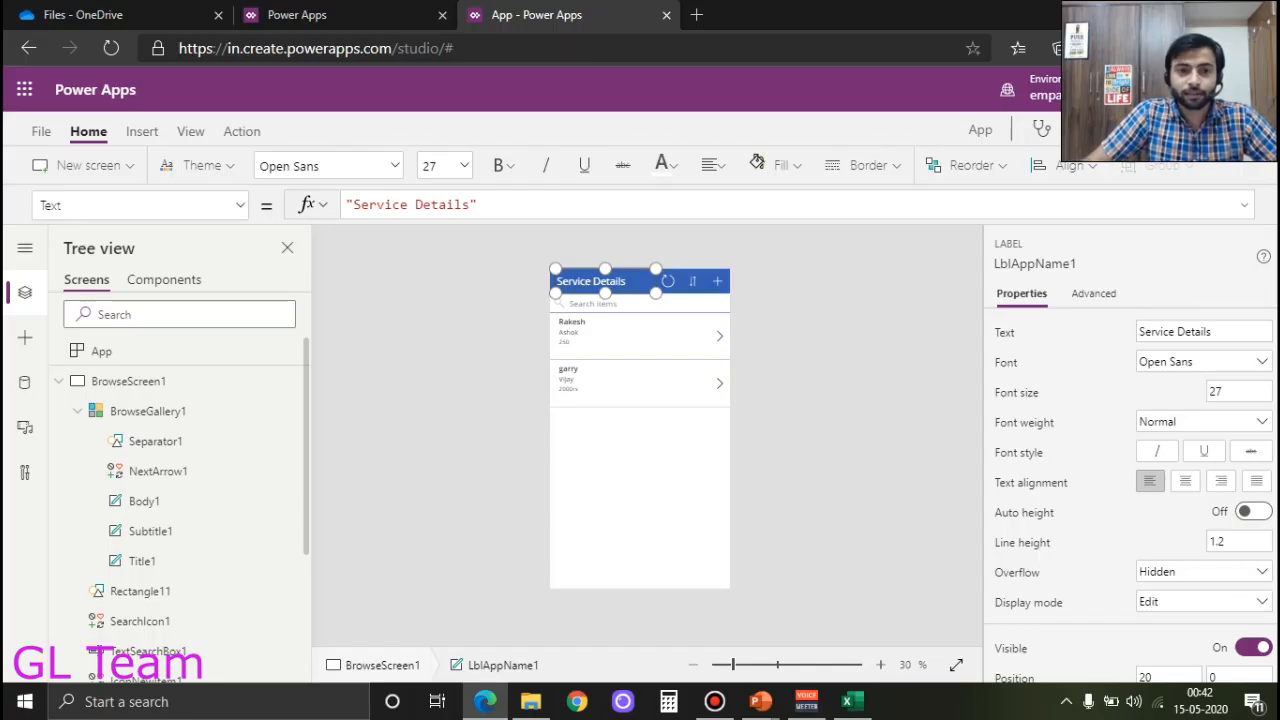
click(386, 204)
click(454, 204)
click(240, 205)
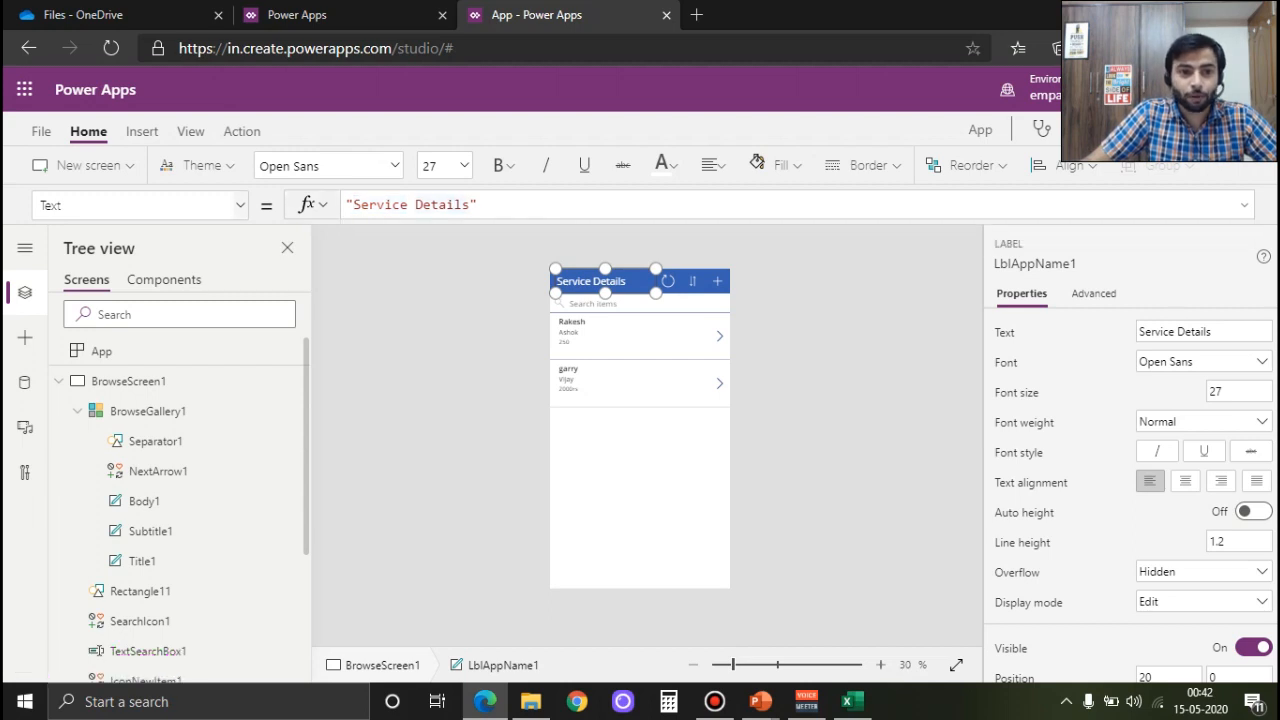
click(240, 205)
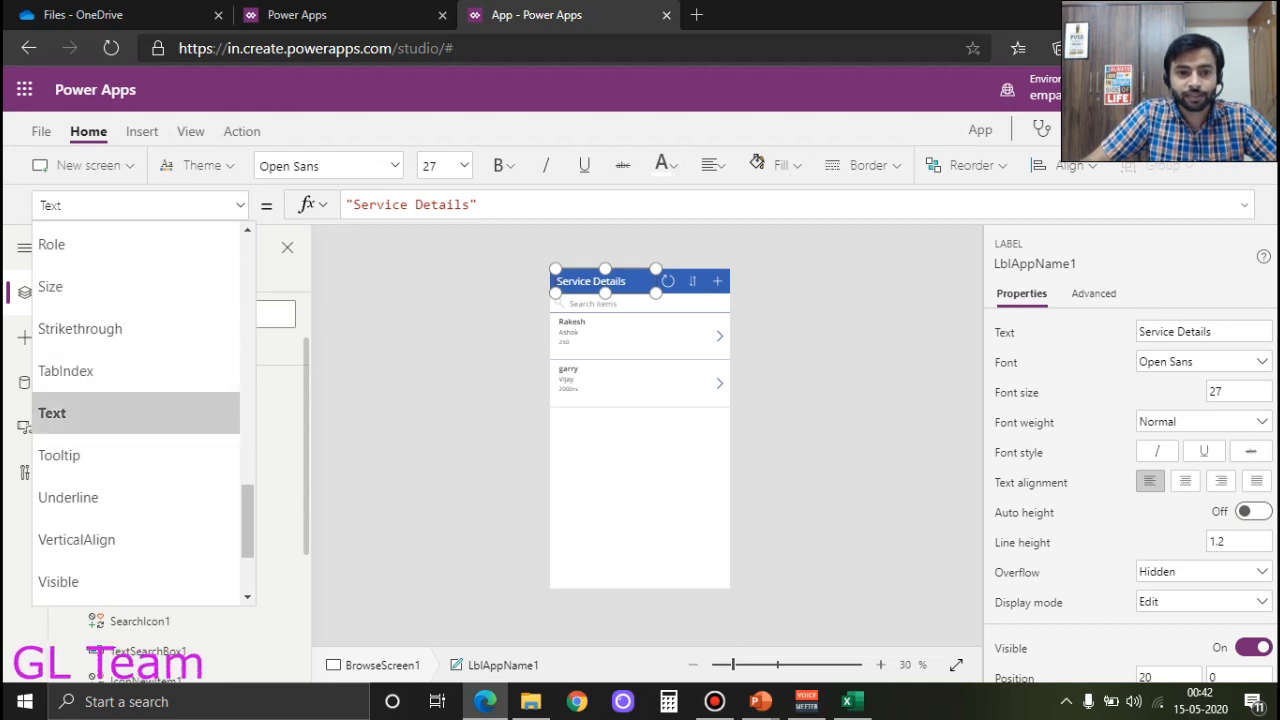
scroll(136, 400, down, 2)
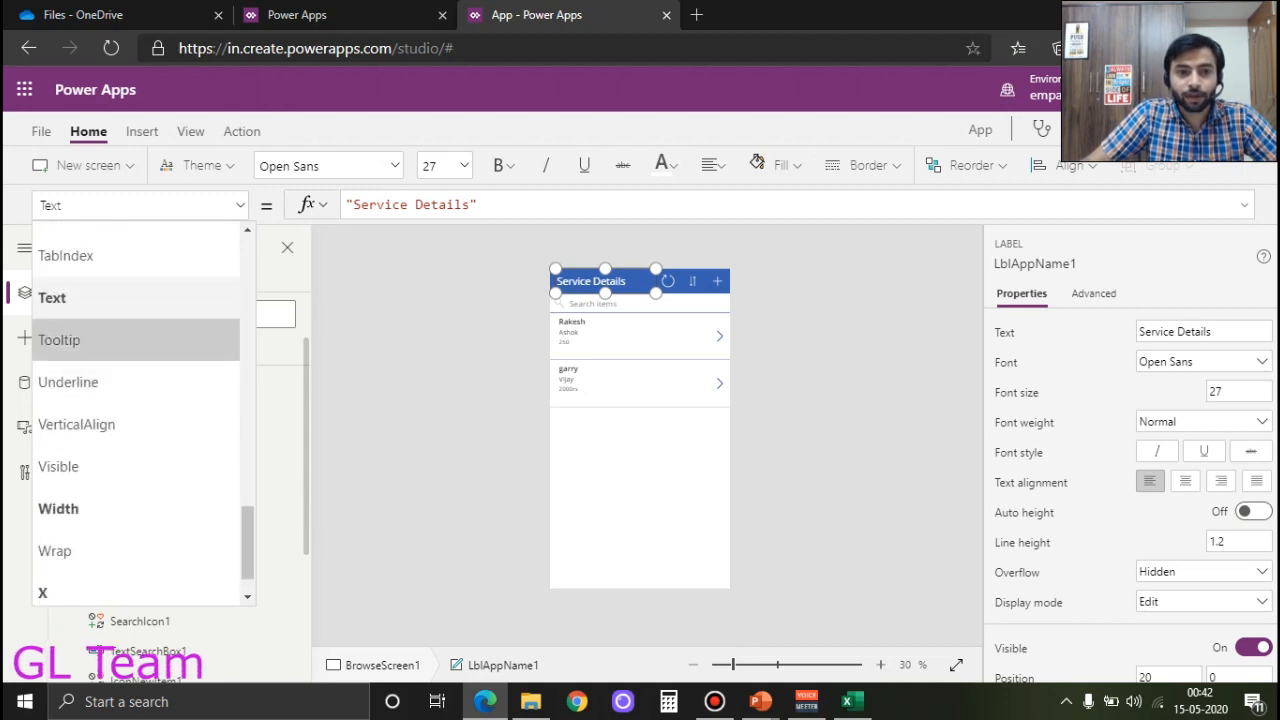
scroll(108, 342, down, 1)
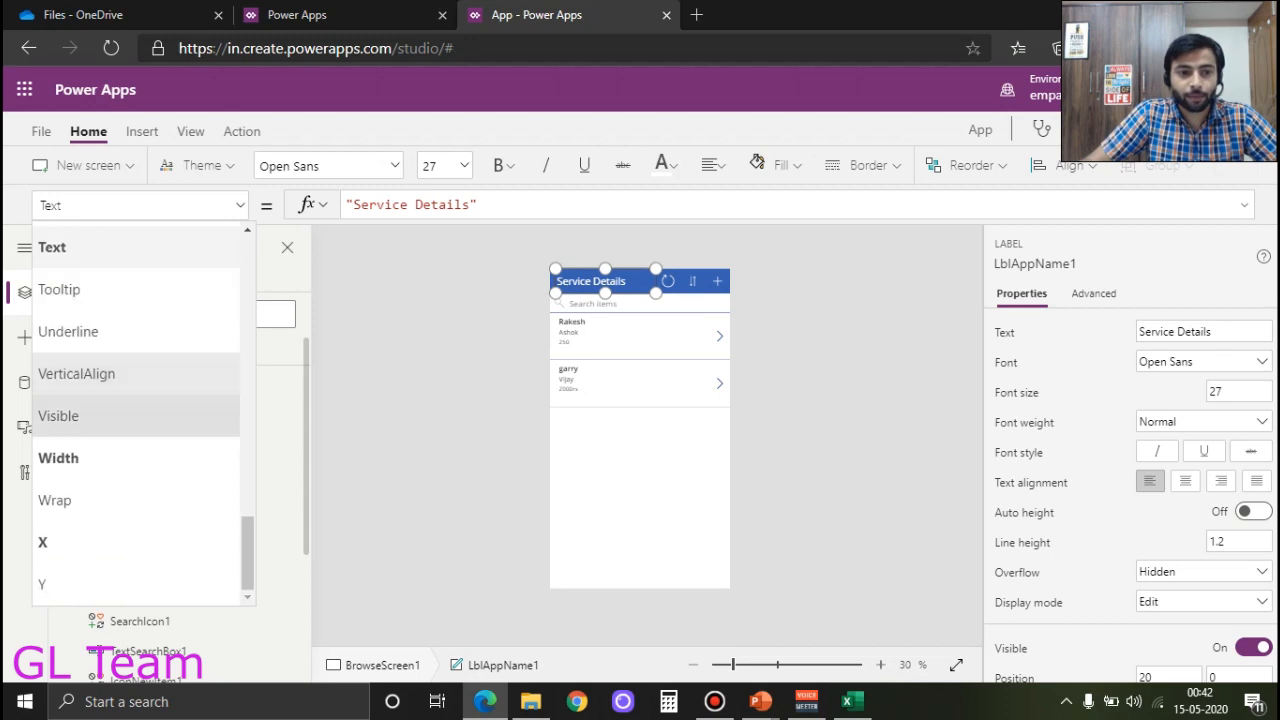
click(420, 400)
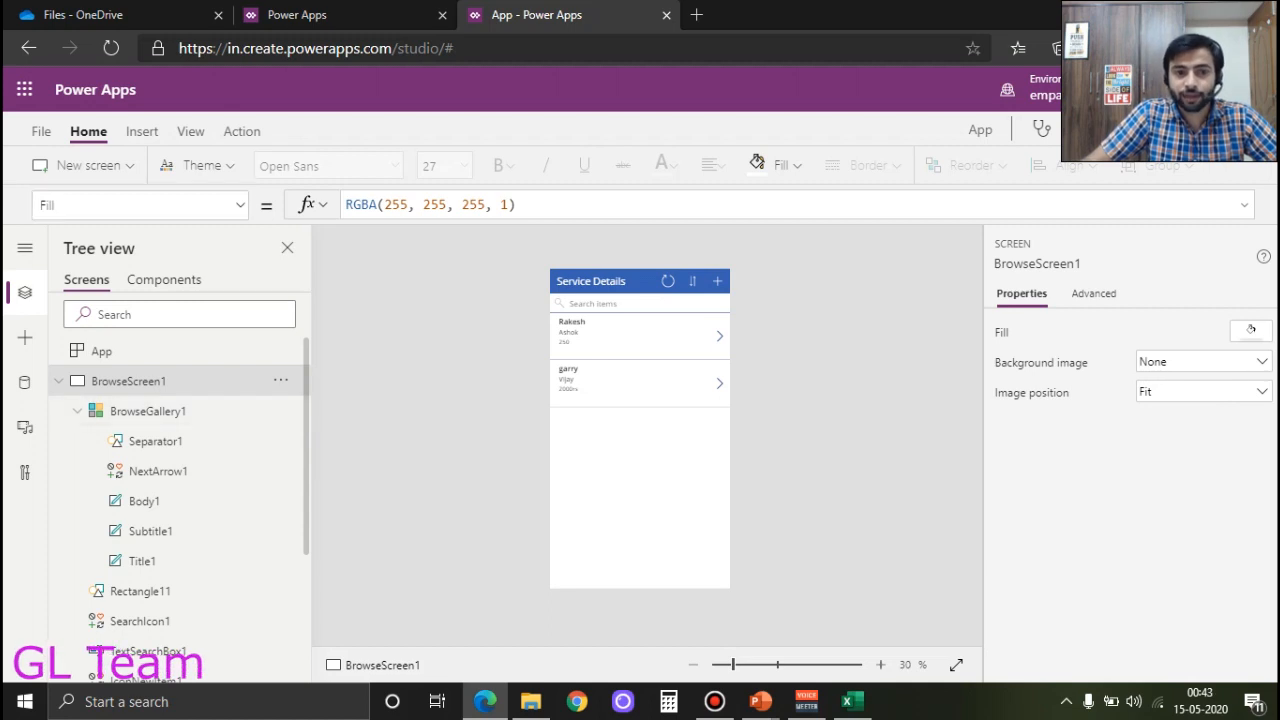
- Look at the layouts of DetailScreen1 and EditScreen1
scroll(200, 470, down, 3)
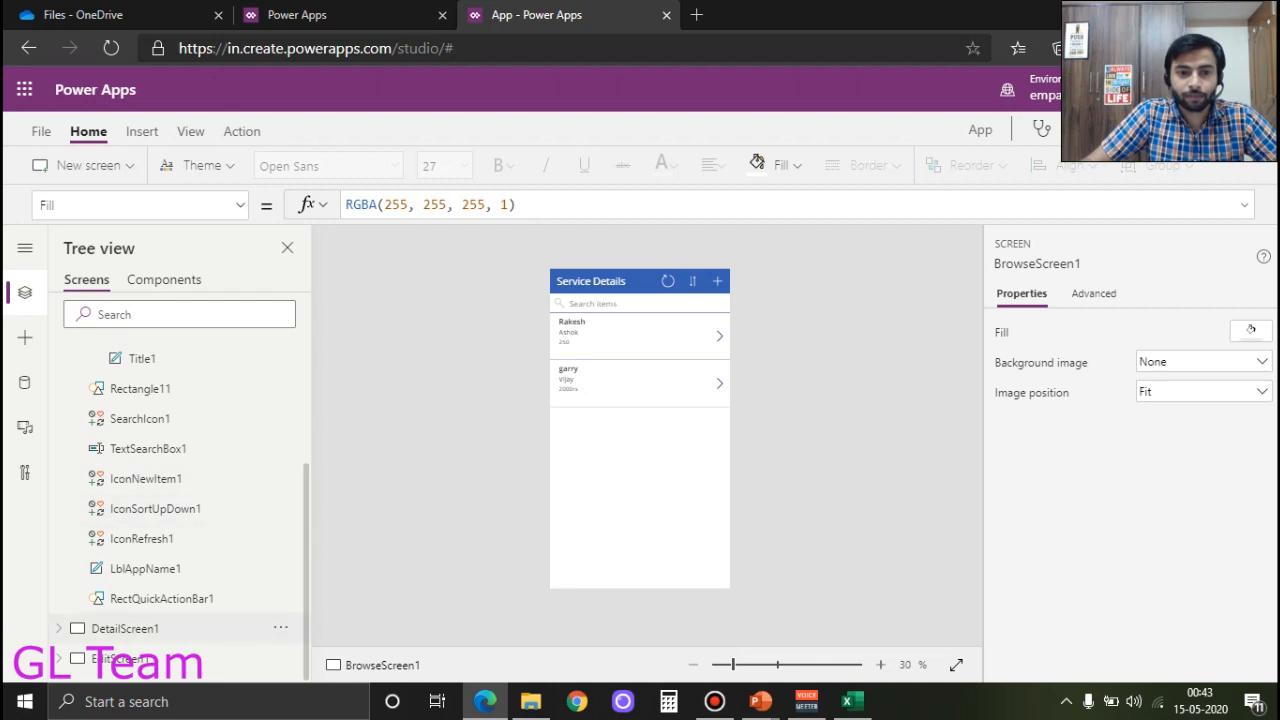
click(125, 629)
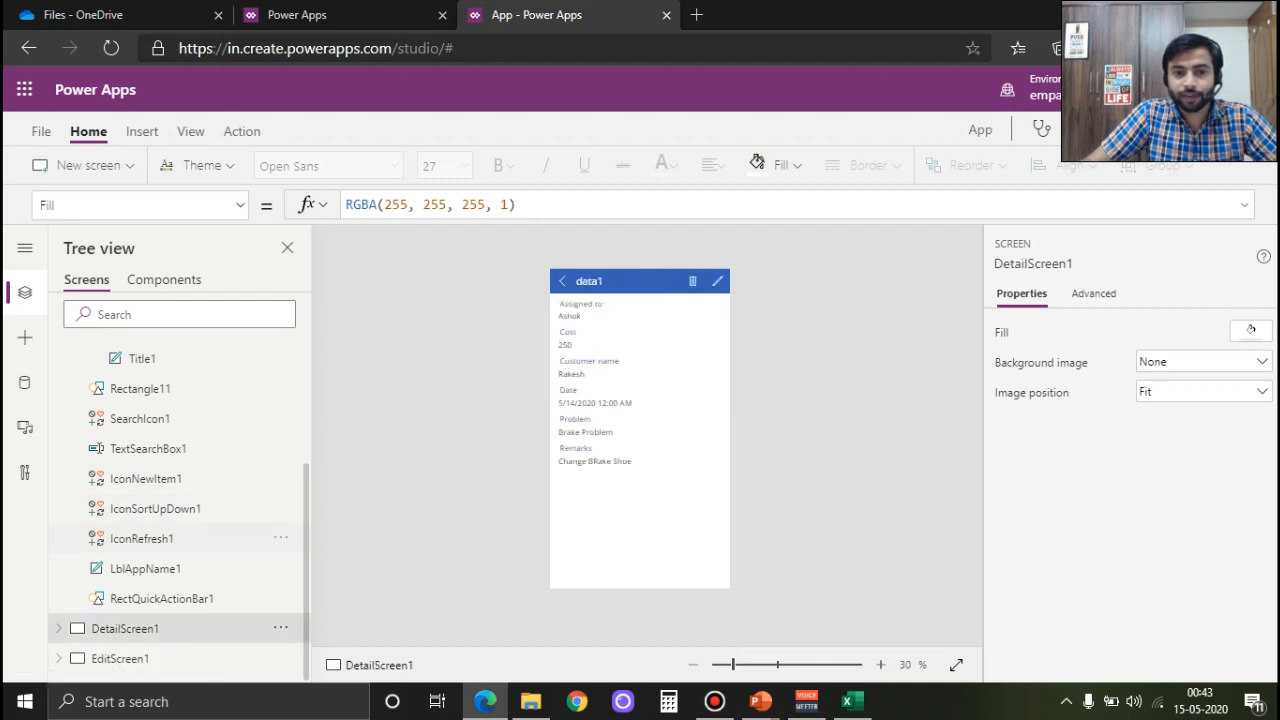
click(120, 658)
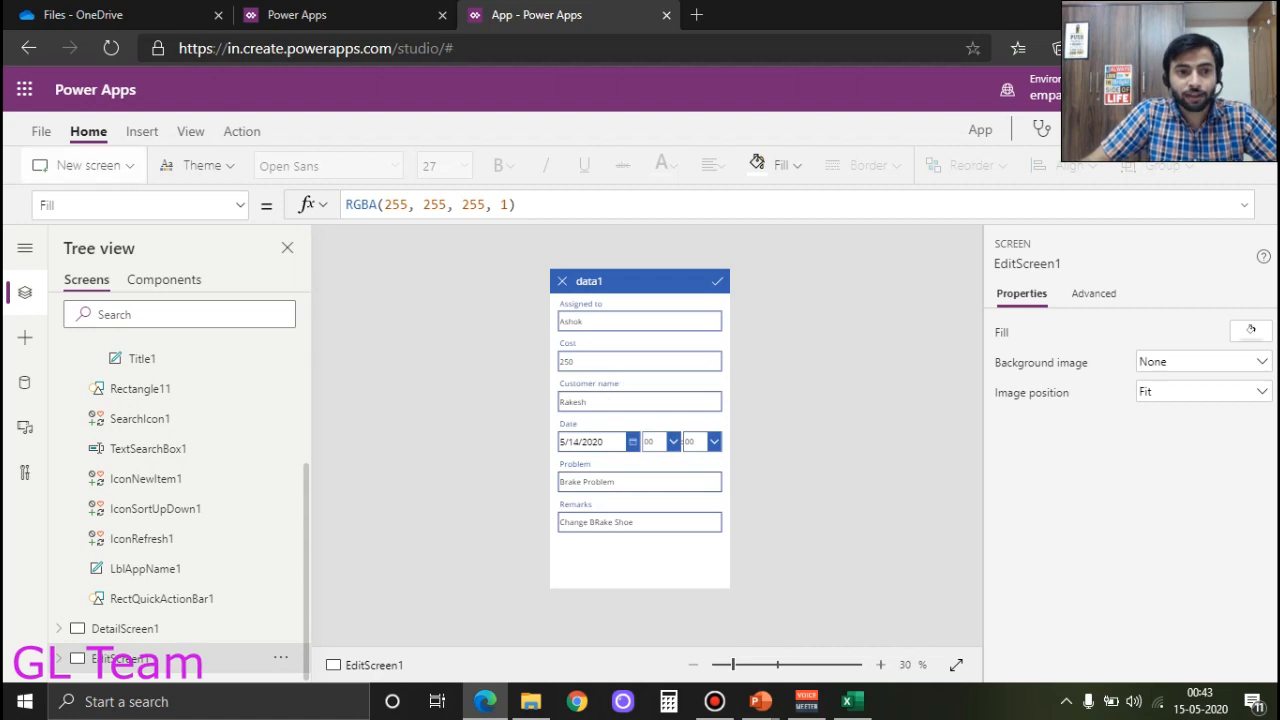
- Rename the app to "Automobile Service Details" in the app settings
click(41, 131)
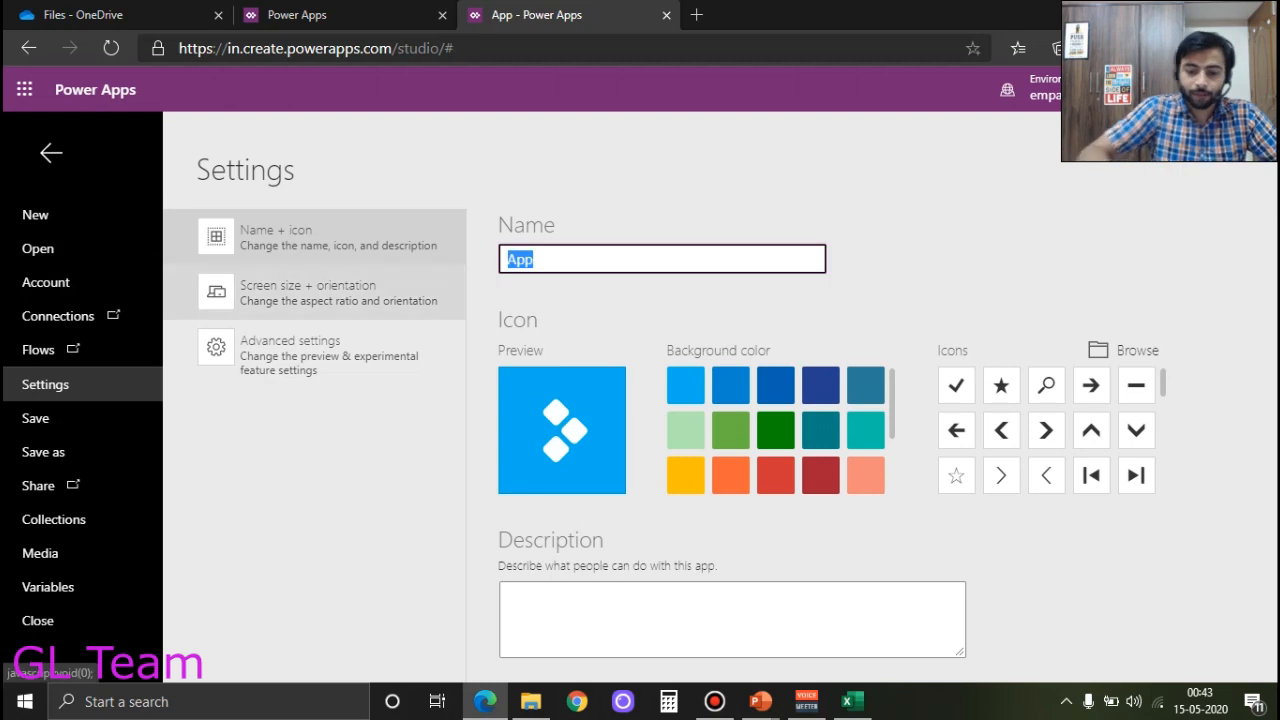
key(BackSpace)
text(Automobile)
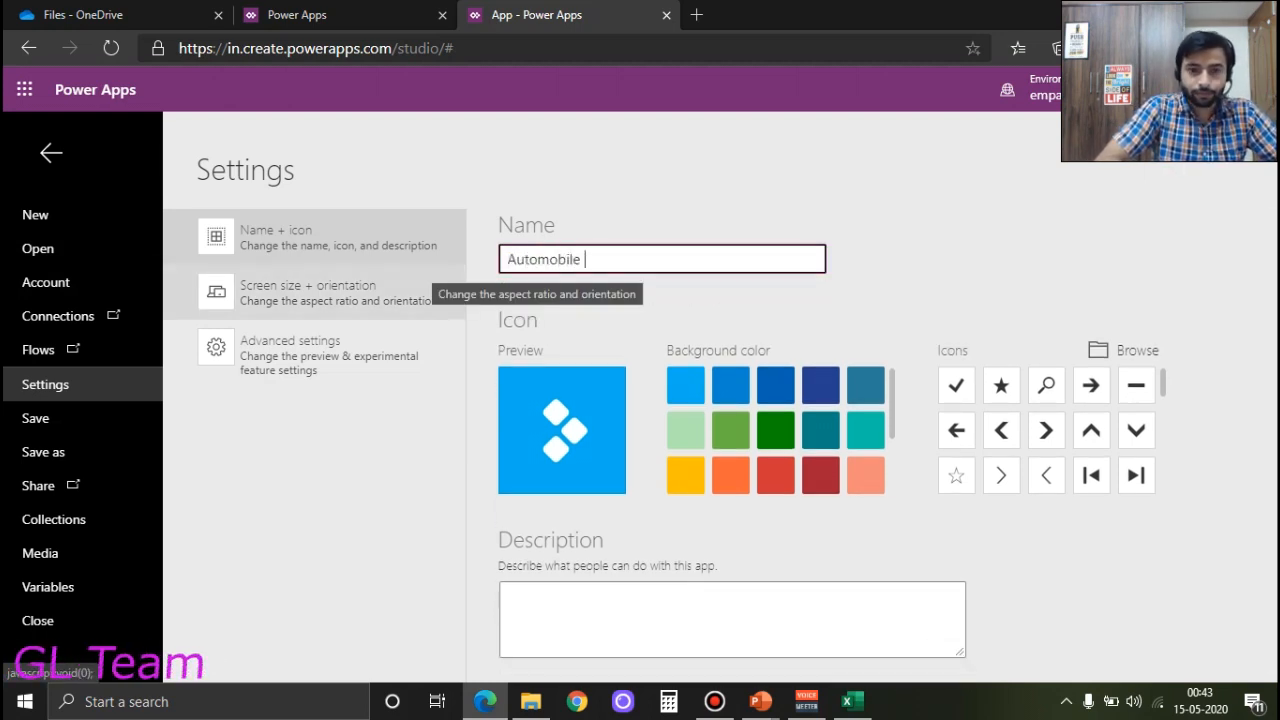
text( Service)
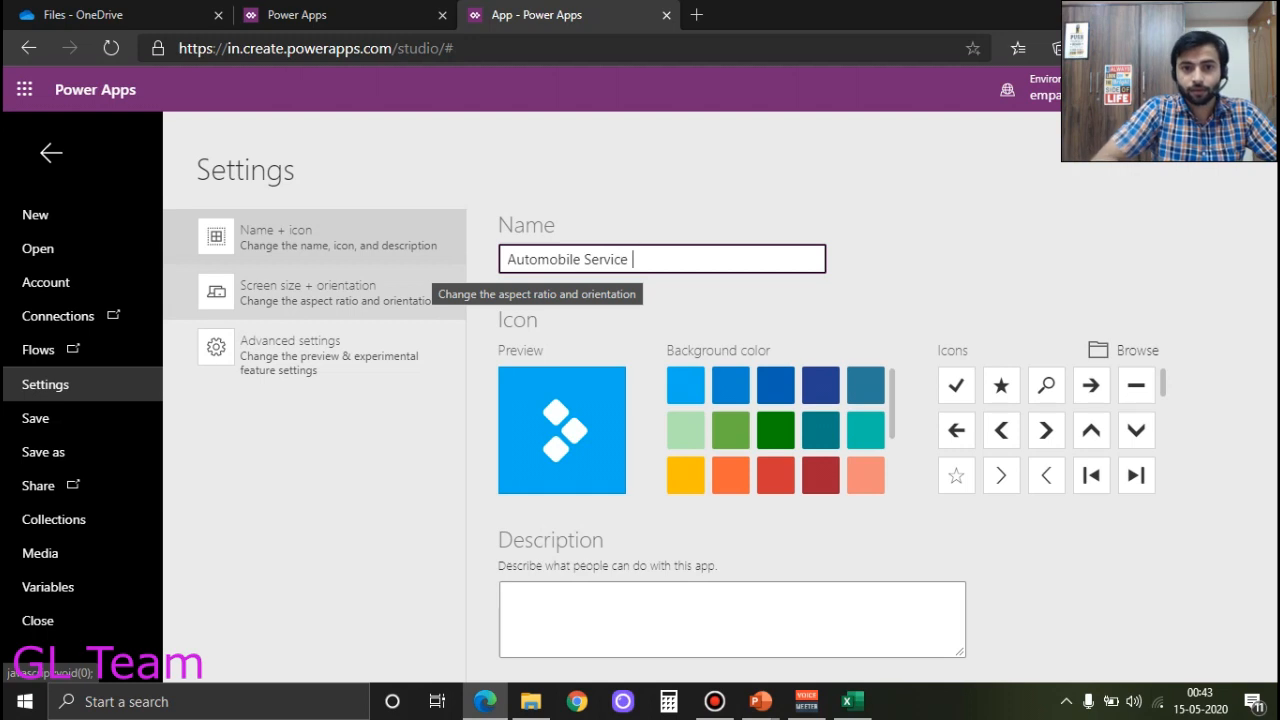
text(Details)
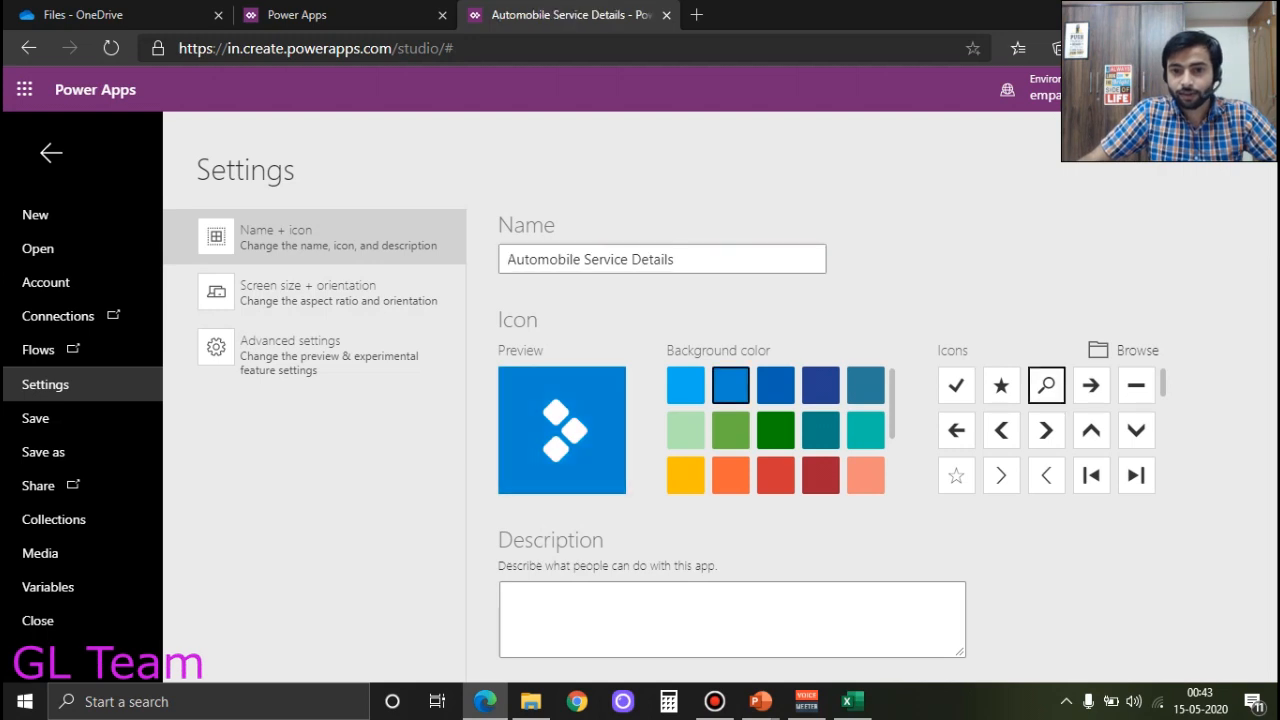
- Give the app the check-mark icon and enter "Automobile App" as its description
click(956, 385)
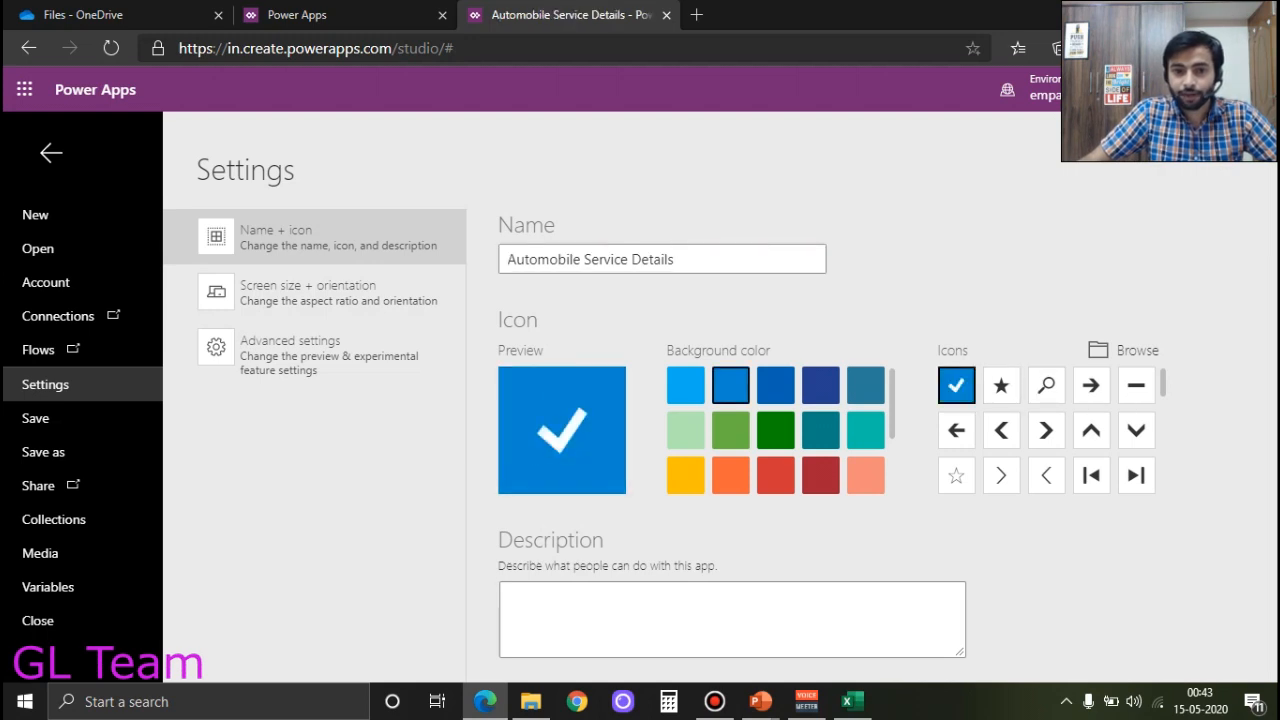
click(732, 619)
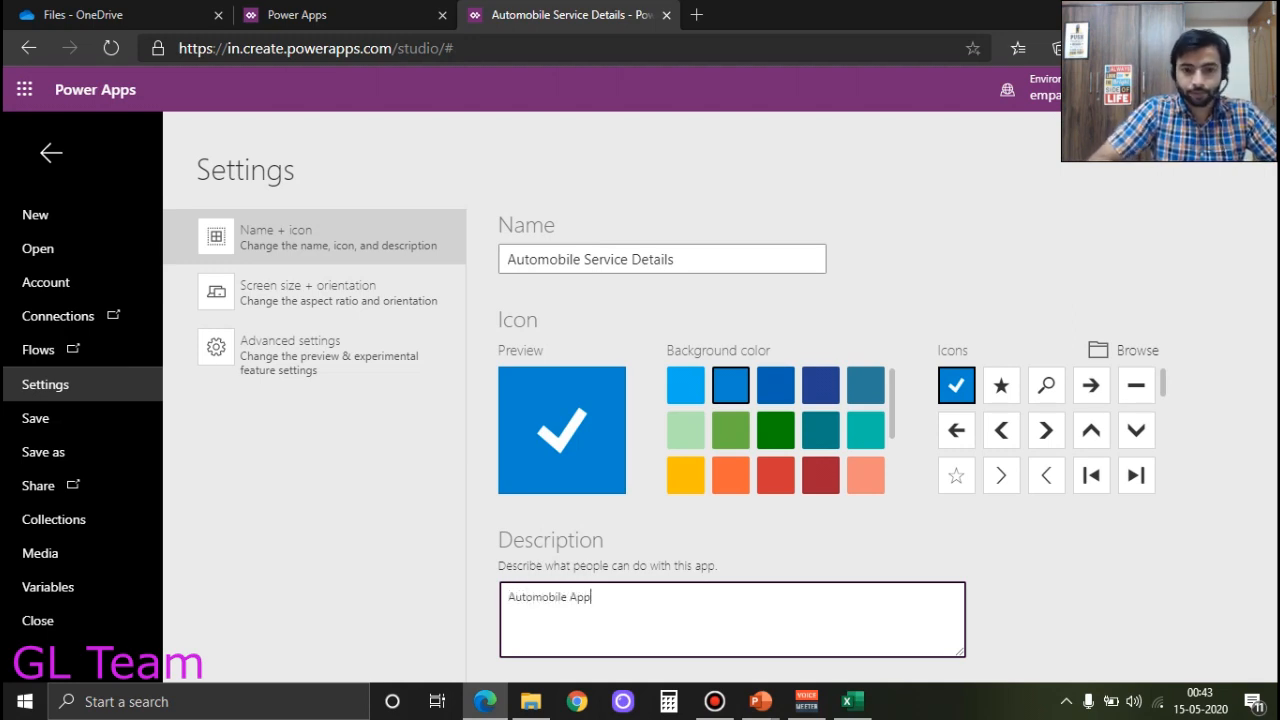
click(800, 530)
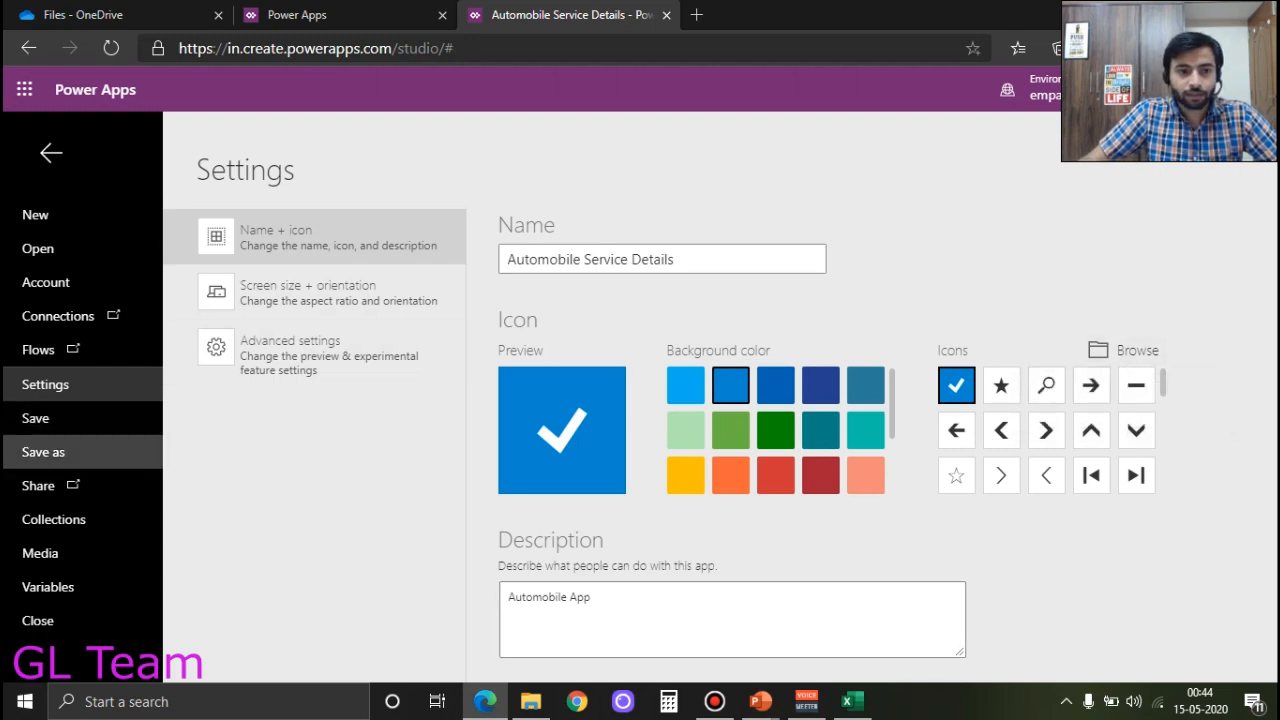
- Save the app to the cloud under the name "Automobile Service Details"
click(43, 452)
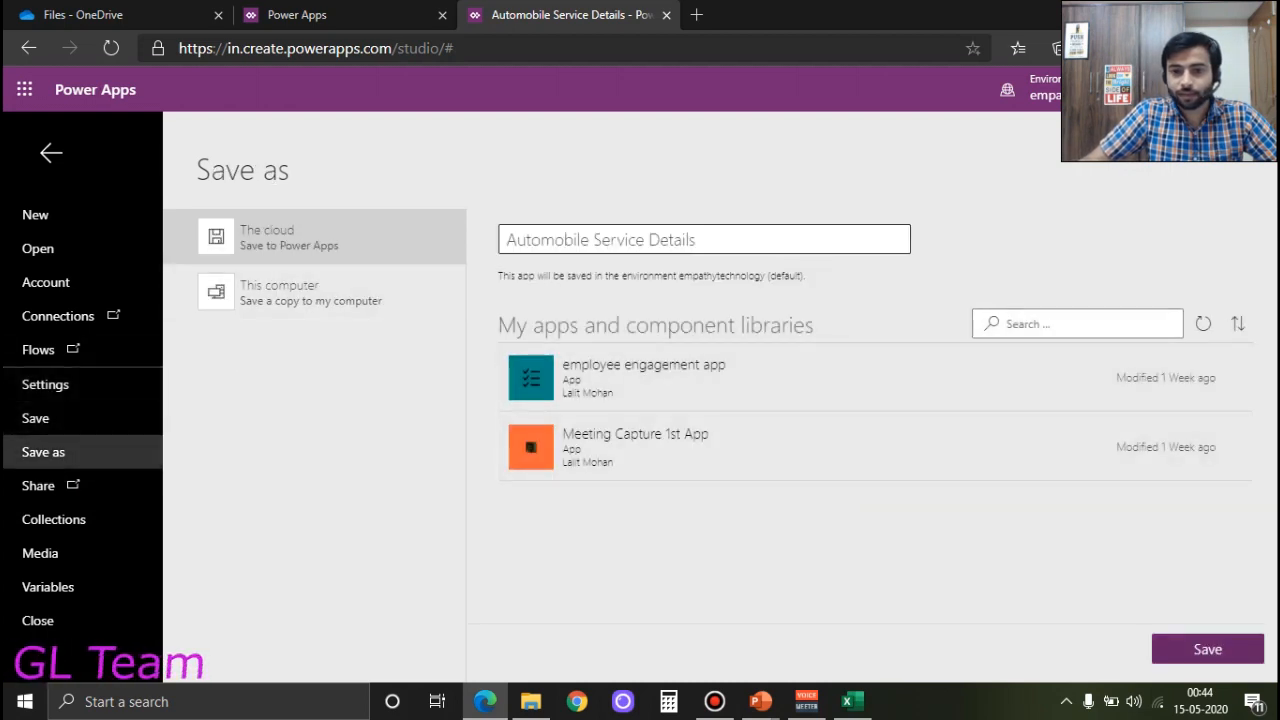
click(1207, 649)
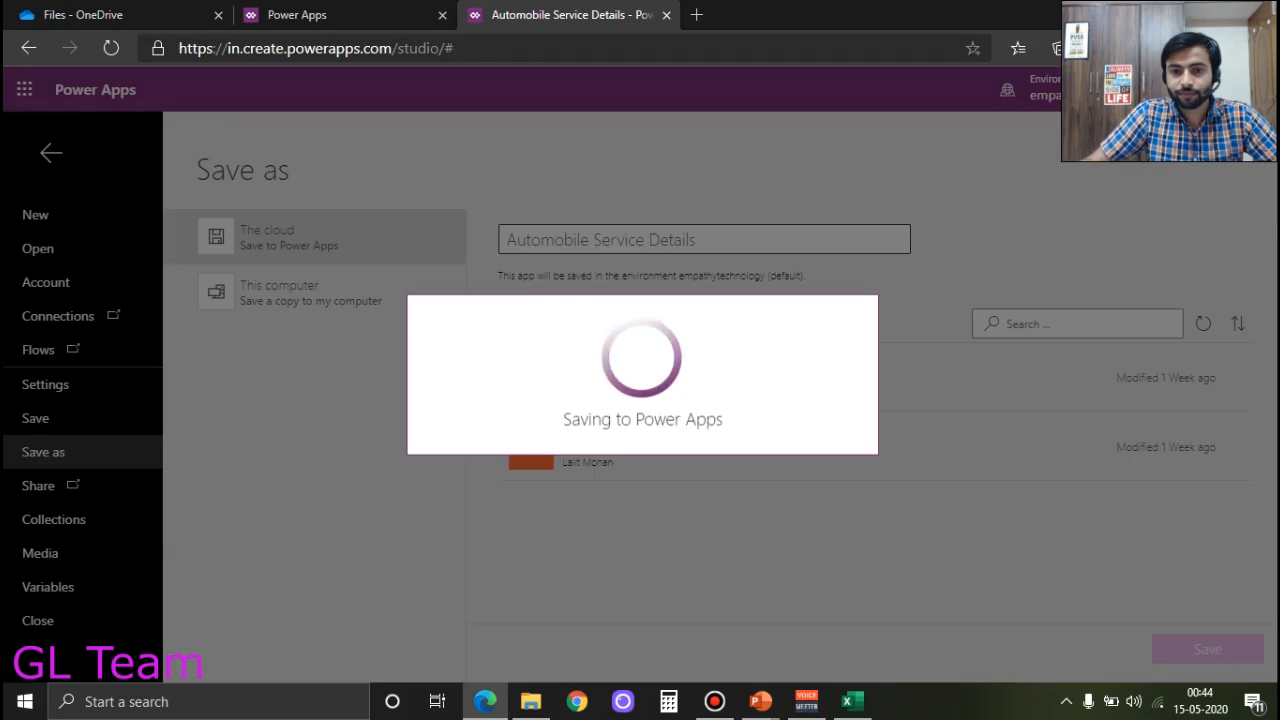